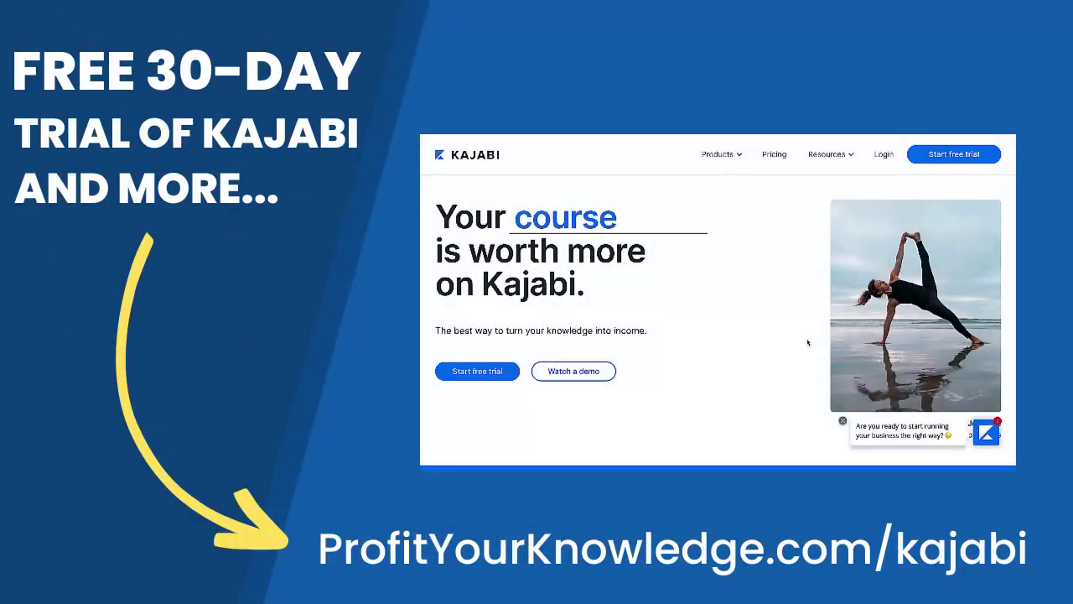
# - Dismiss the chat prompt and look over the Kajabi homepage from the headline down past the annual income calculator
pyautogui.click(842, 421)
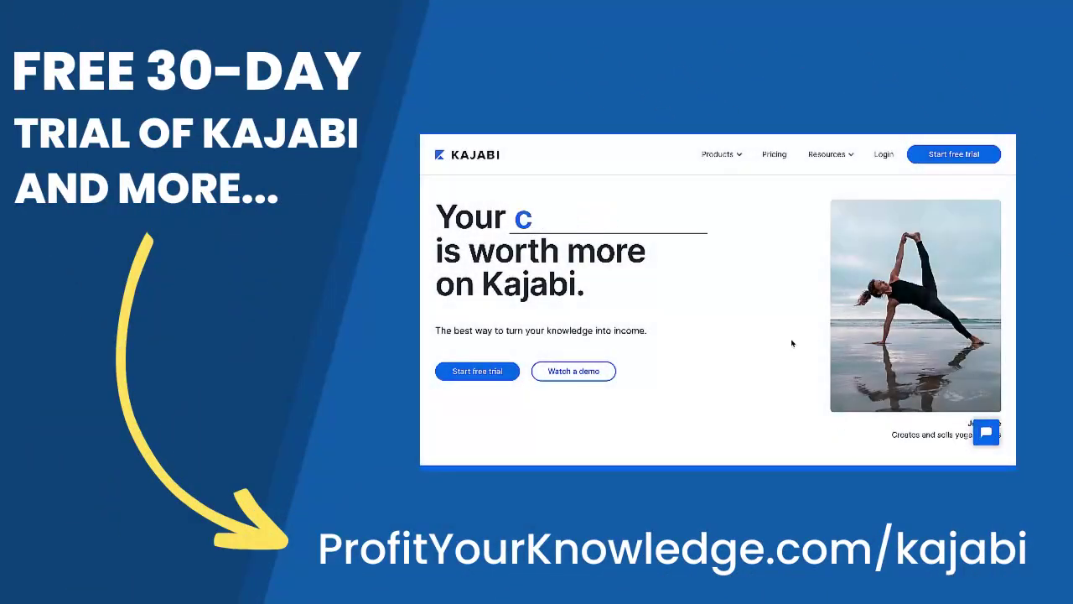
pyautogui.scroll(-5, 791, 343)
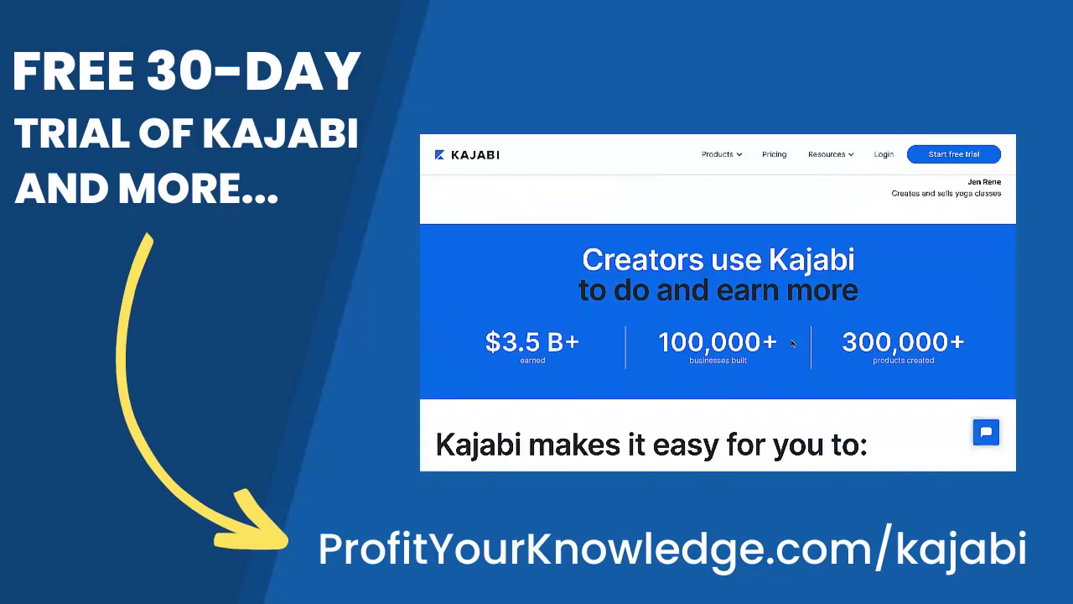
pyautogui.scroll(-3, 792, 343)
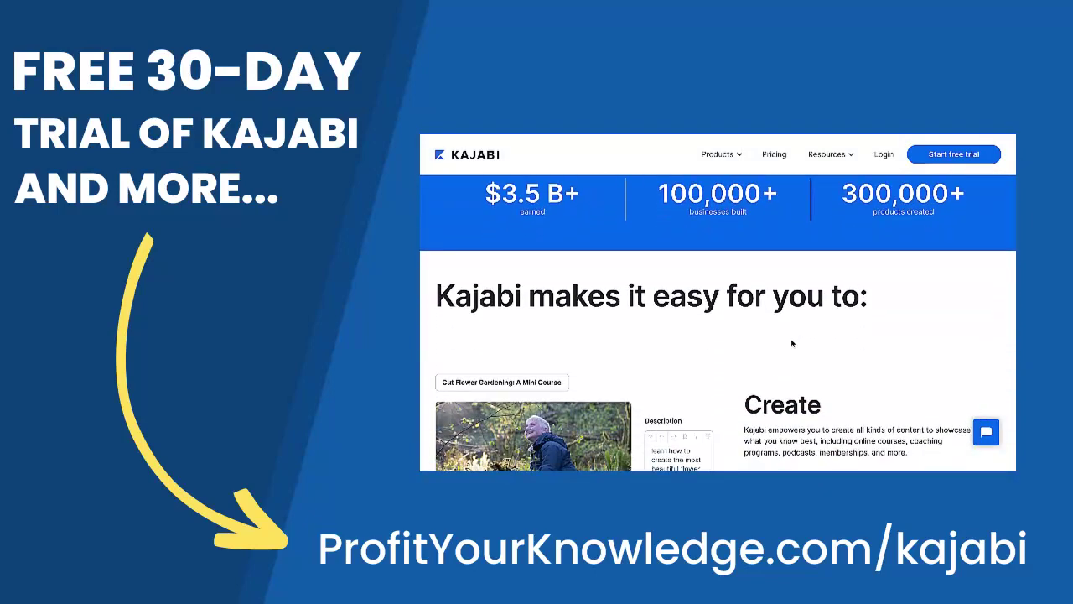
pyautogui.scroll(-6, 791, 343)
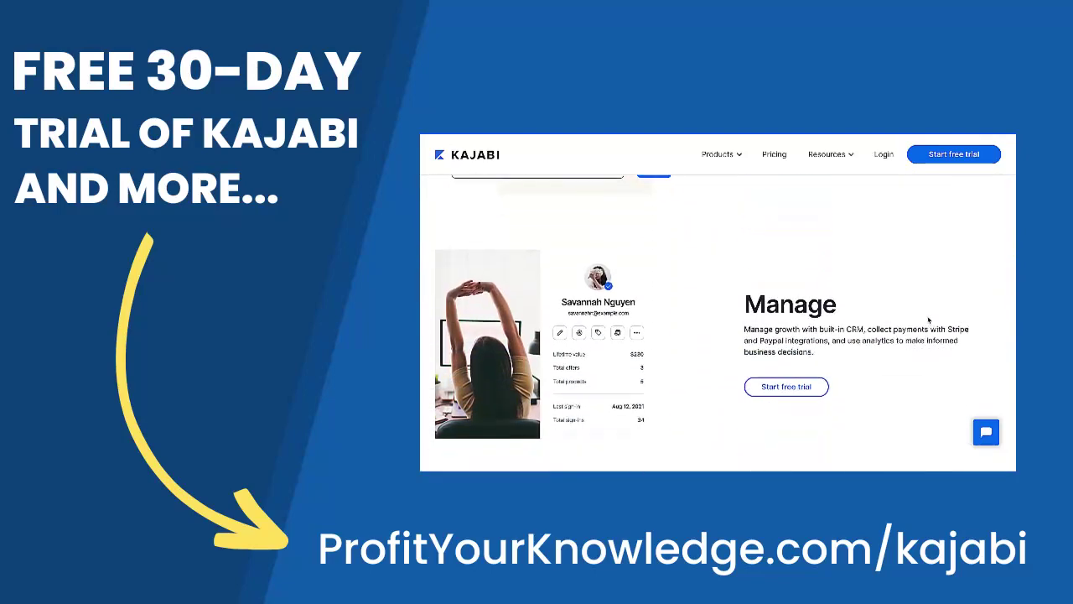
pyautogui.scroll(-4, 928, 320)
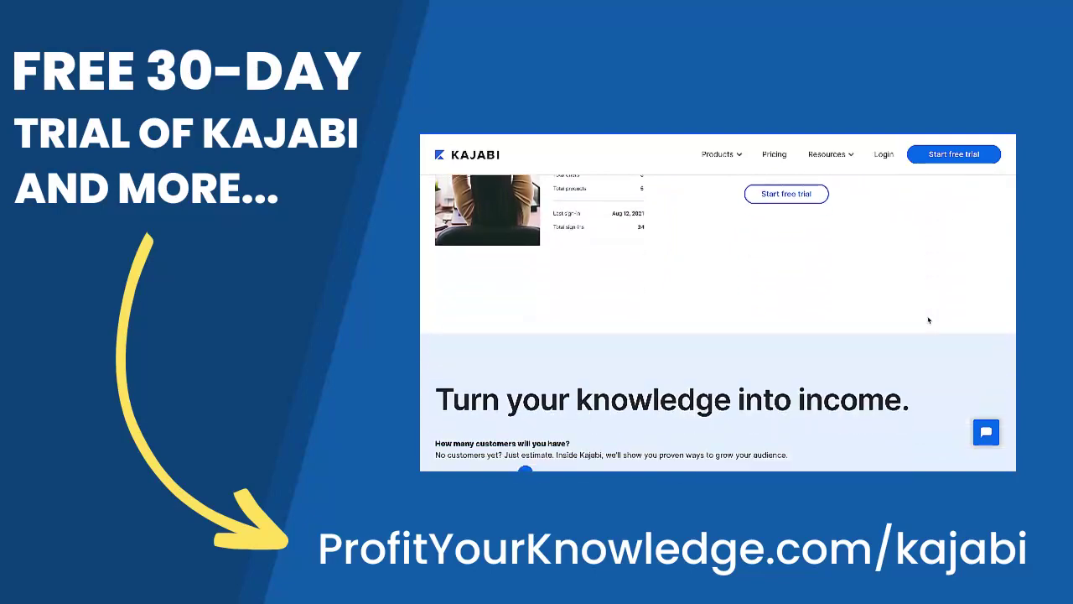
pyautogui.scroll(-6, 928, 319)
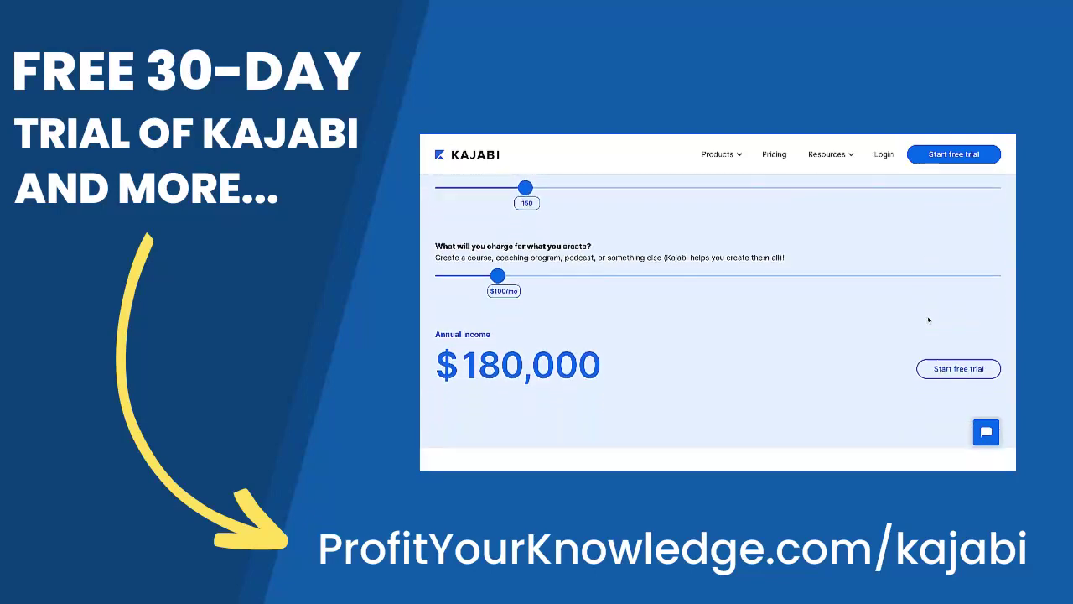
pyautogui.scroll(-6, 928, 319)
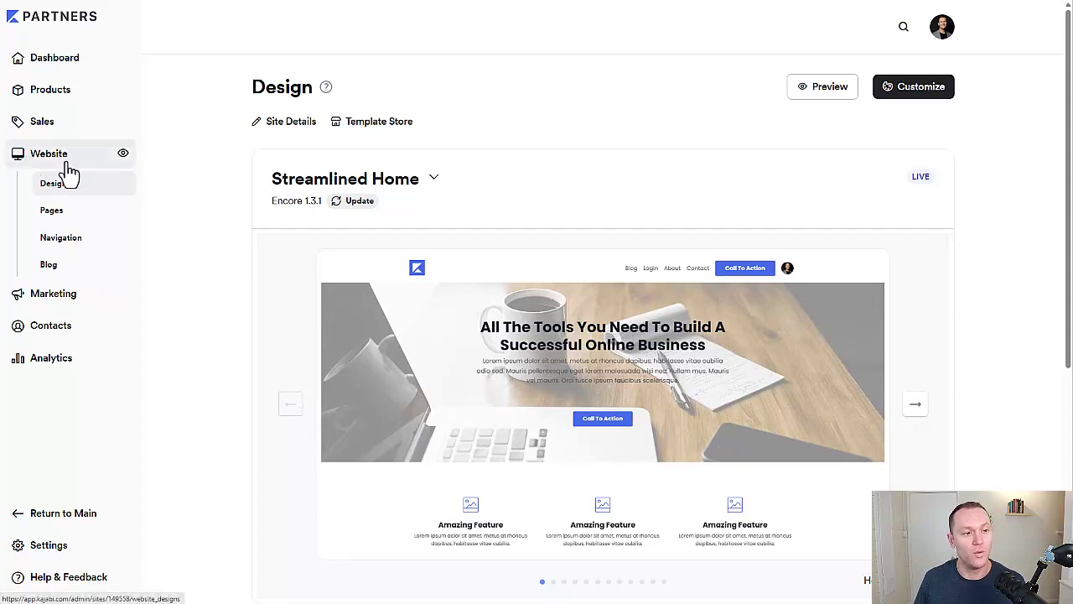
# - Open the list of website pages and look through all of them, from Home to 404
pyautogui.click(70, 215)
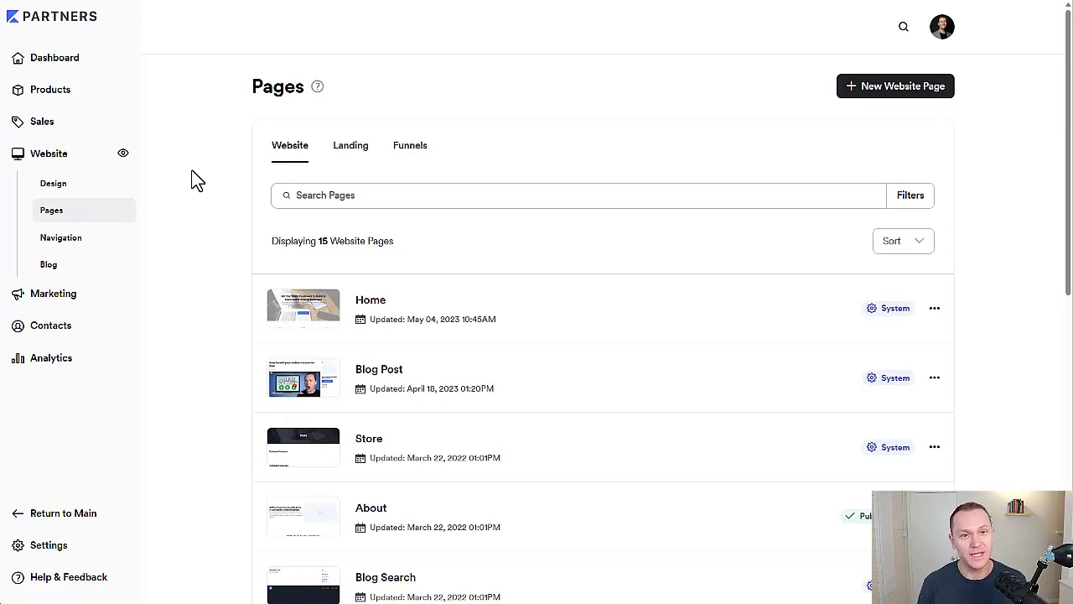
pyautogui.scroll(-3, 431, 194)
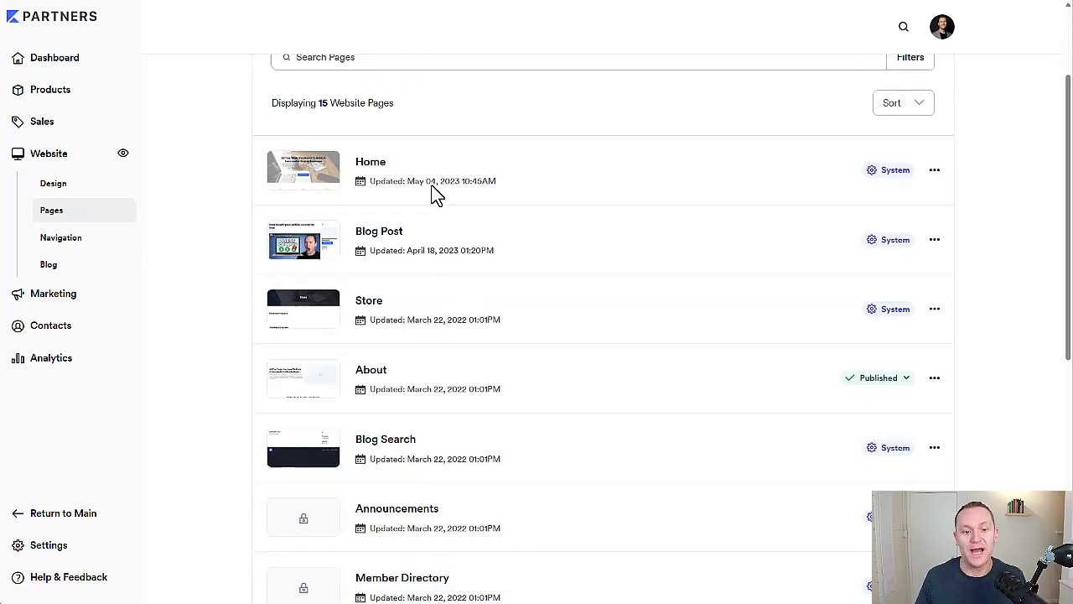
pyautogui.scroll(-2, 326, 240)
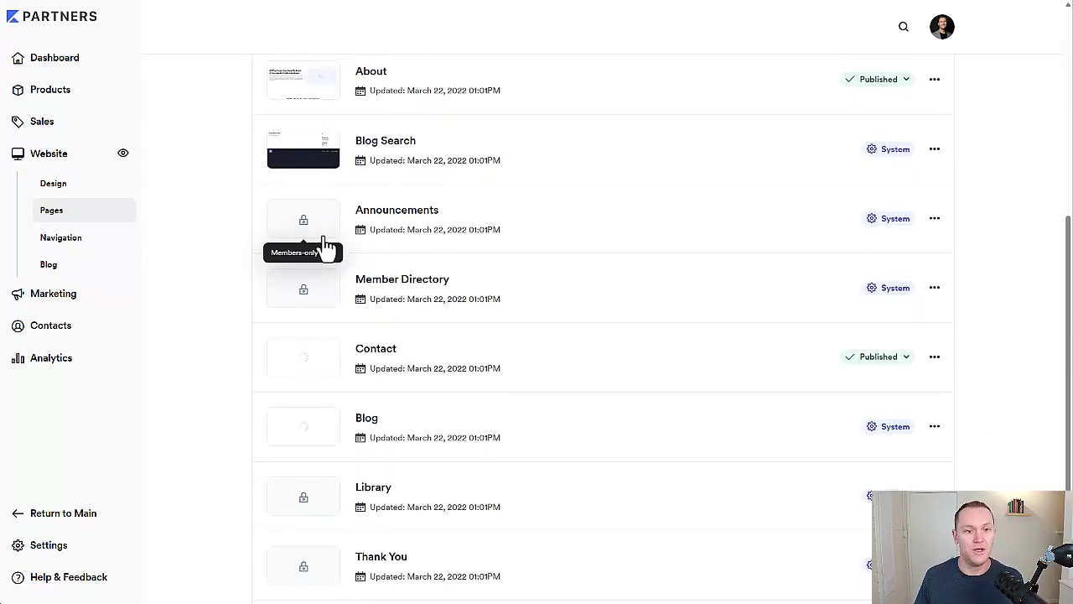
pyautogui.scroll(4, 325, 233)
pyautogui.scroll(-5, 369, 247)
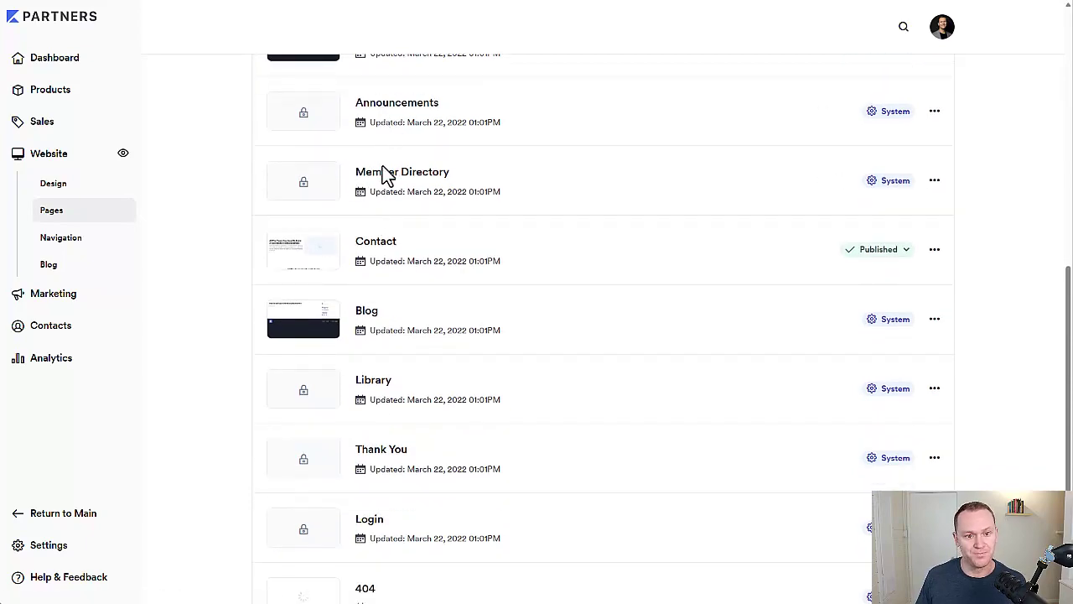
pyautogui.scroll(-1, 383, 178)
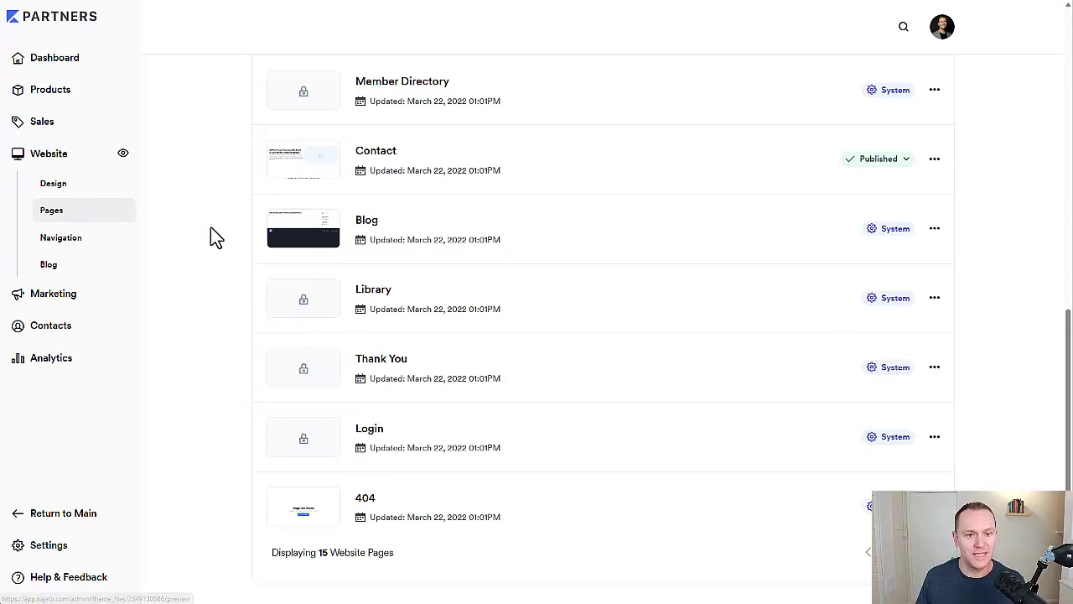
pyautogui.scroll(6, 211, 226)
pyautogui.scroll(2, 211, 238)
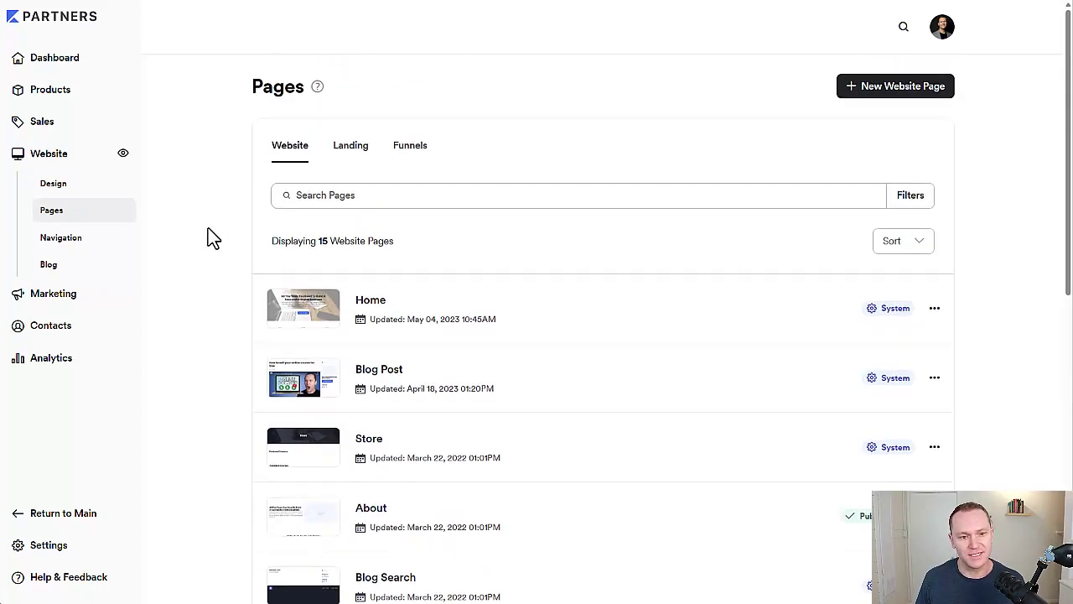
# - Switch to the site's landing pages and start creating a new landing page
pyautogui.click(351, 151)
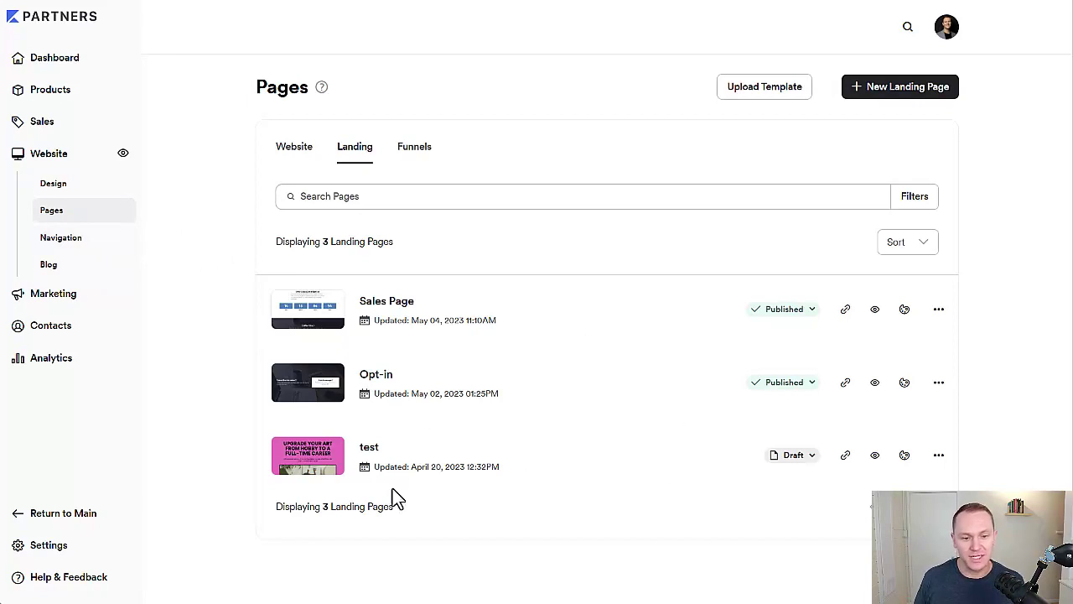
pyautogui.click(872, 100)
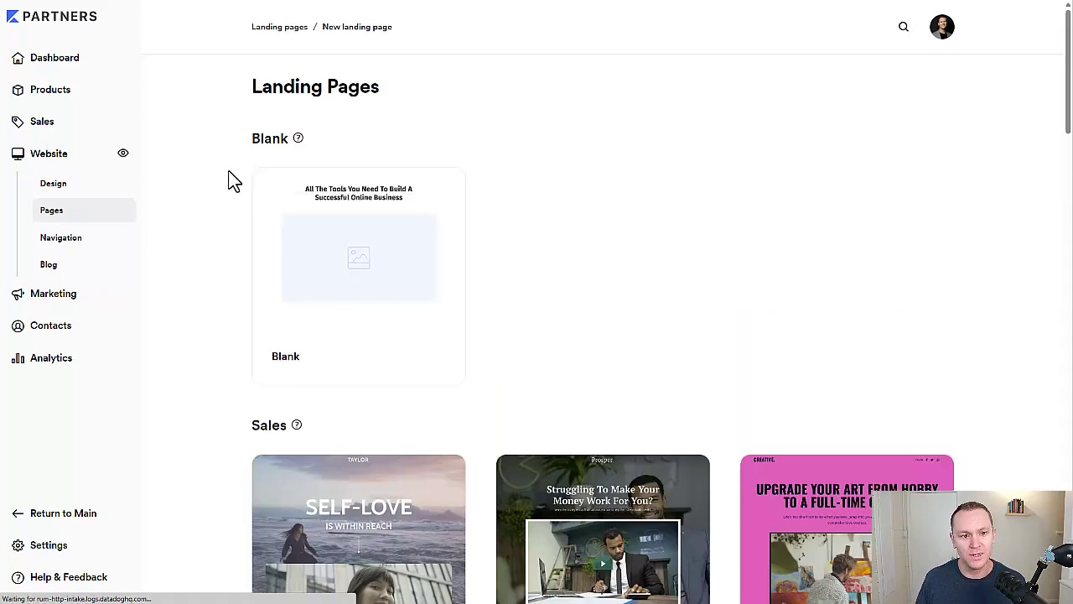
pyautogui.scroll(-1, 209, 193)
pyautogui.scroll(1, 285, 184)
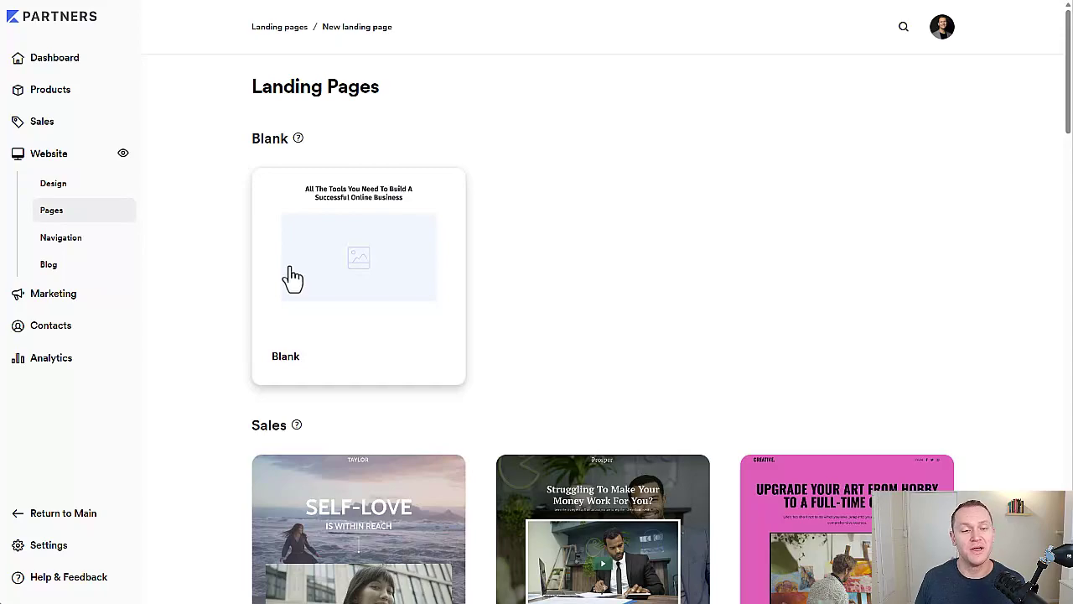
# - Examine the template categories available for the new landing page, focusing on the Sales group
pyautogui.scroll(-3, 216, 246)
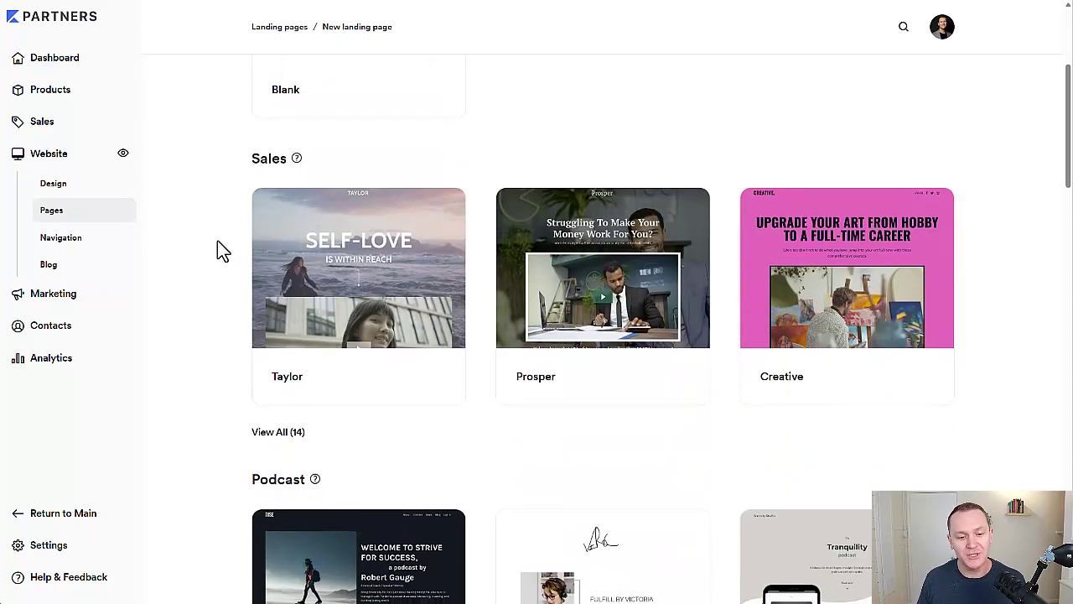
pyautogui.scroll(-1, 180, 223)
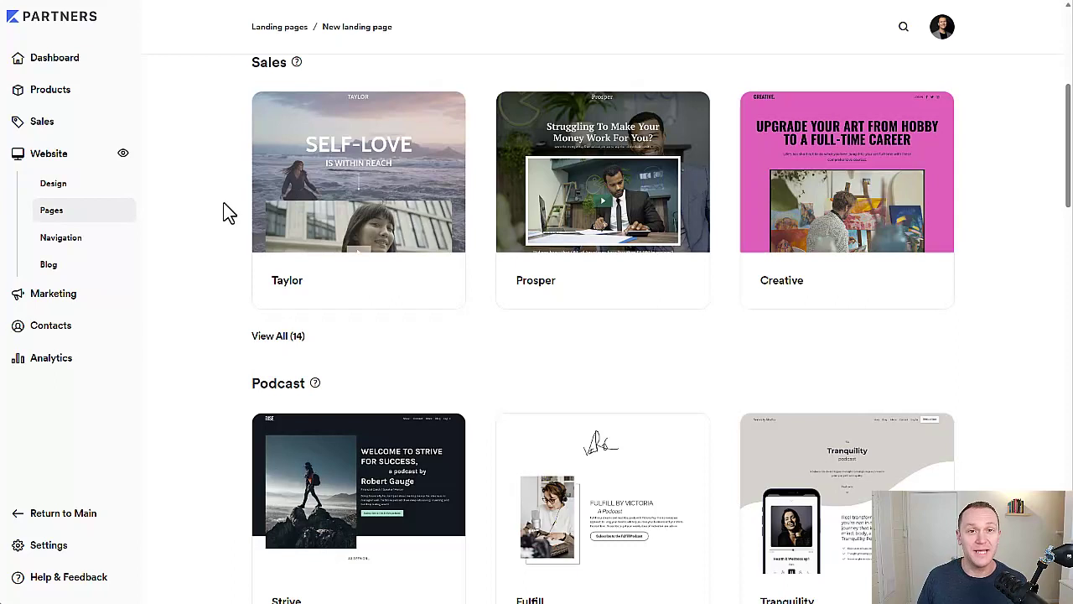
pyautogui.scroll(1, 226, 210)
pyautogui.moveTo(249, 161); pyautogui.dragTo(283, 153)
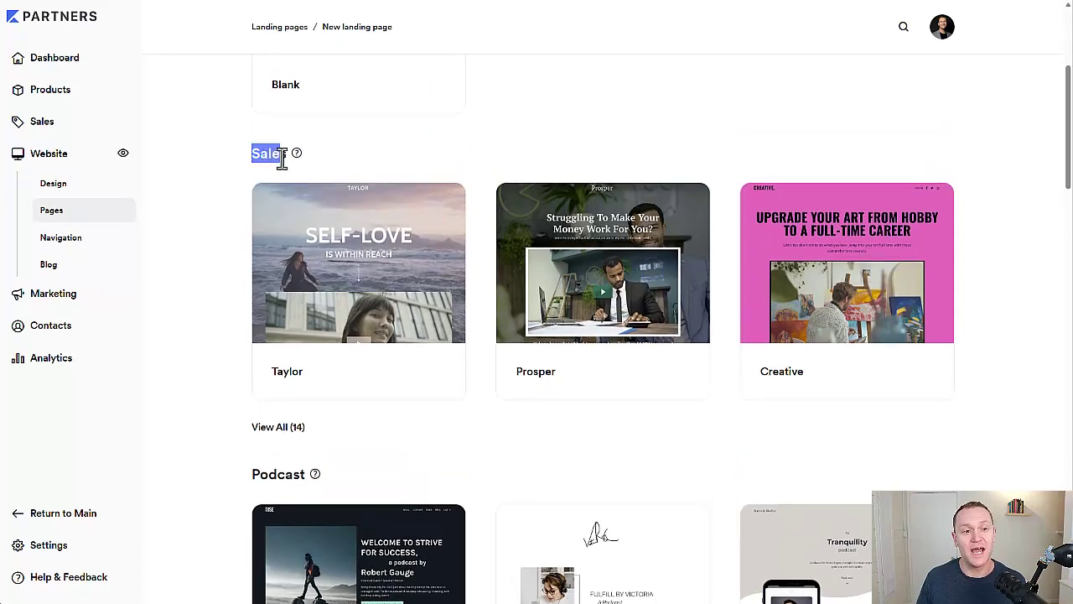
pyautogui.click(183, 291)
pyautogui.scroll(-1, 188, 268)
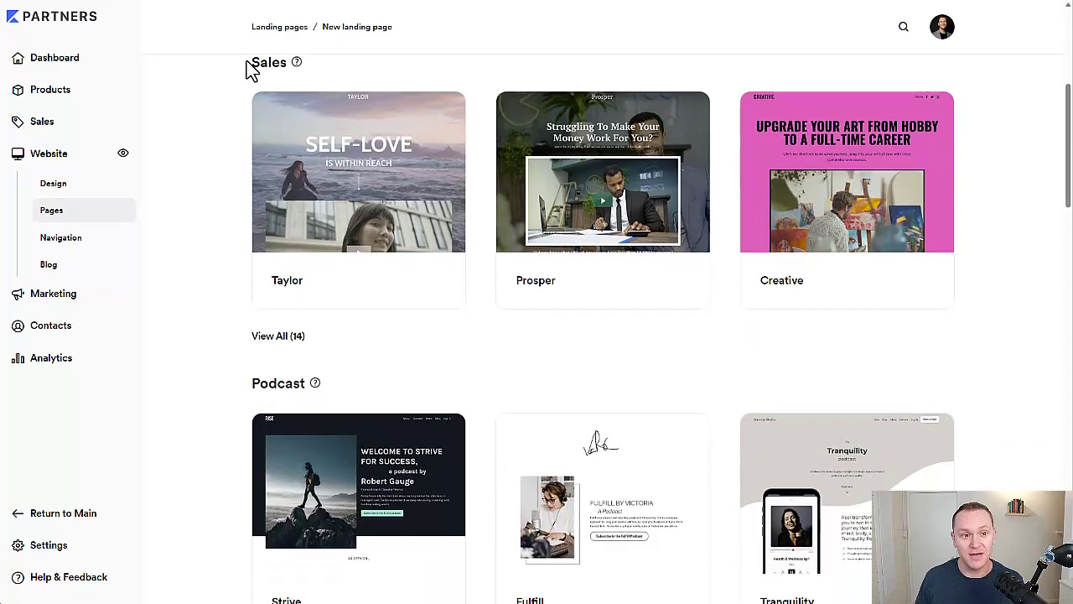
pyautogui.moveTo(246, 62); pyautogui.dragTo(292, 64)
pyautogui.click(222, 103)
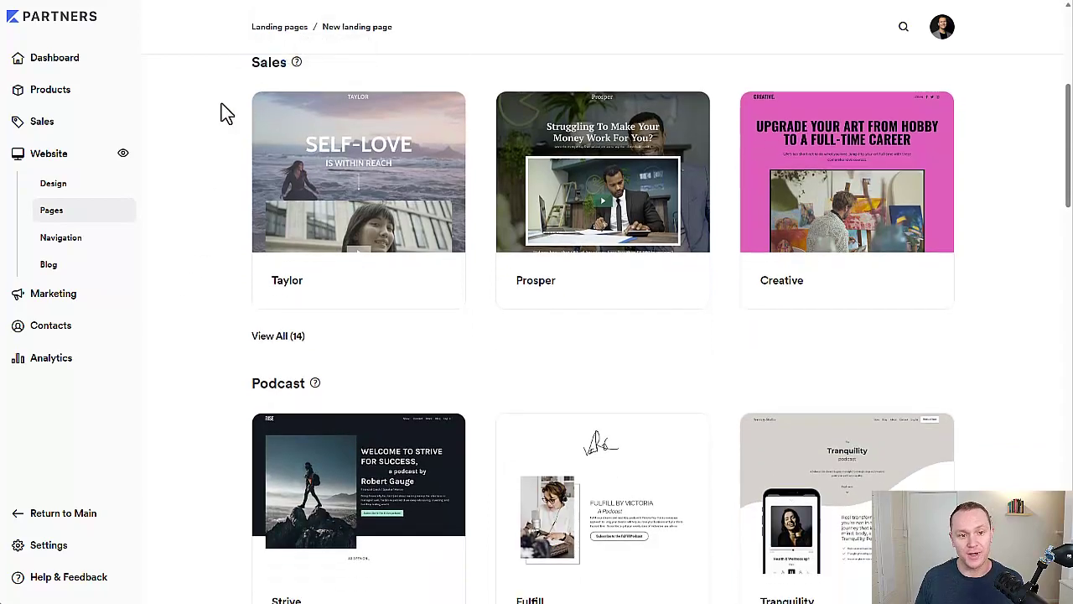
# - Show all the Sales landing page templates and look through the full set
pyautogui.click(285, 336)
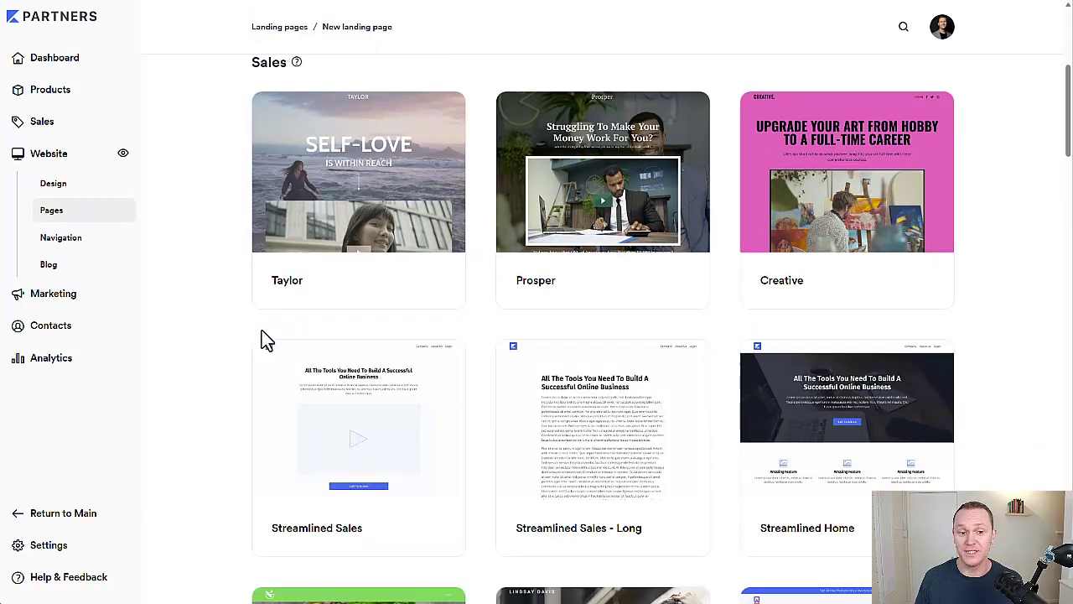
pyautogui.scroll(-5, 174, 210)
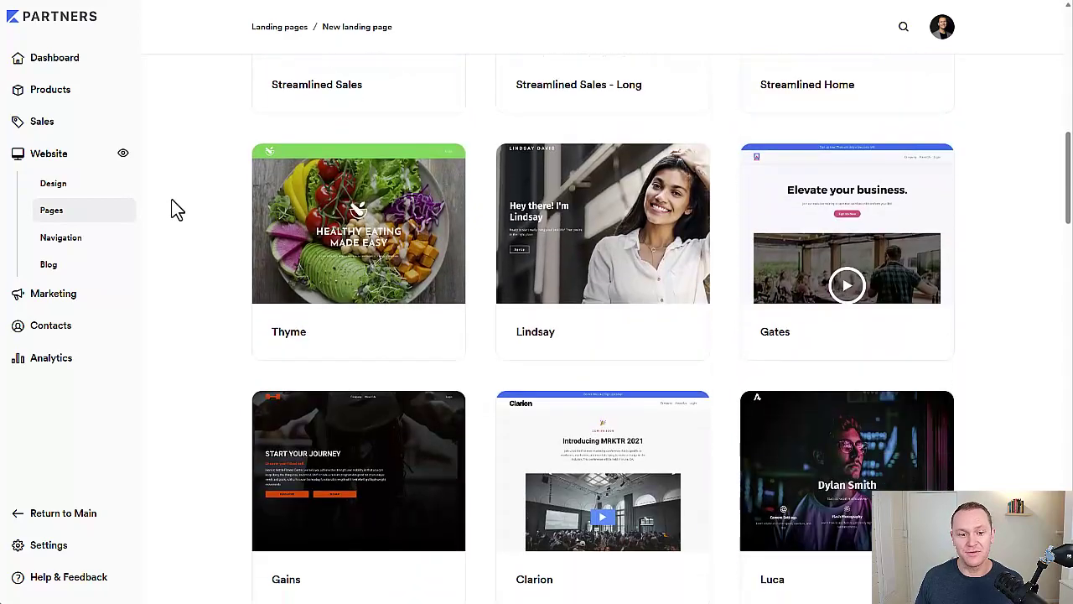
pyautogui.scroll(-1, 173, 208)
pyautogui.scroll(1, 173, 209)
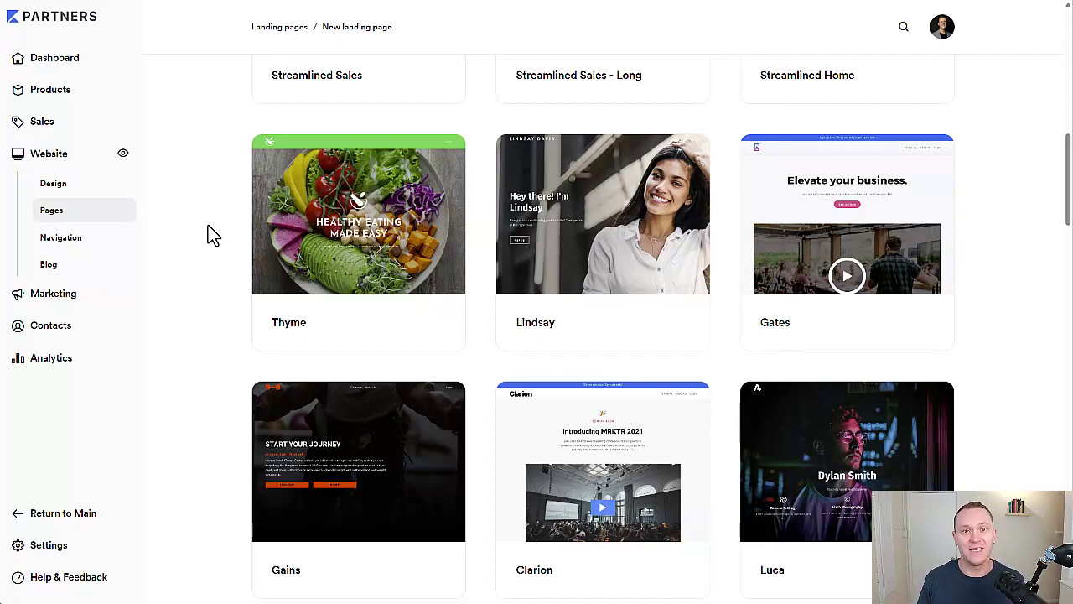
pyautogui.scroll(2, 210, 235)
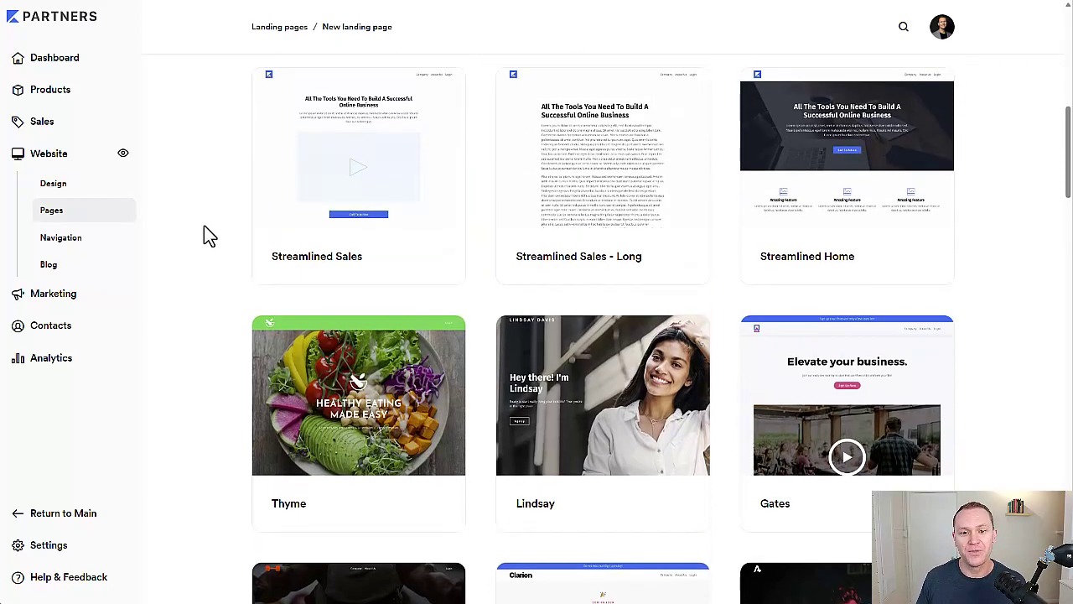
pyautogui.scroll(3, 792, 205)
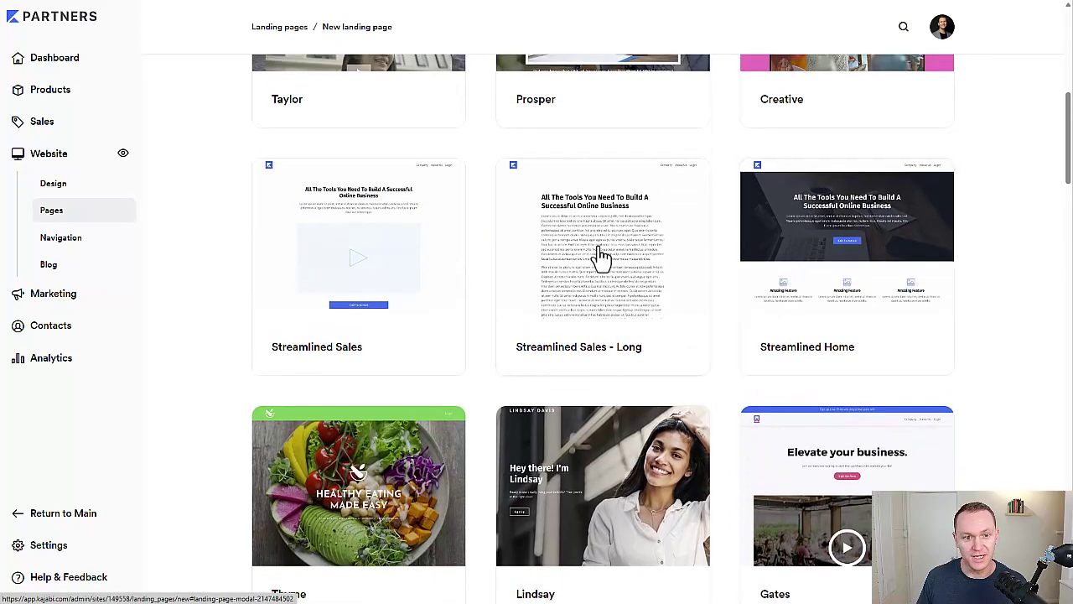
pyautogui.scroll(1, 505, 256)
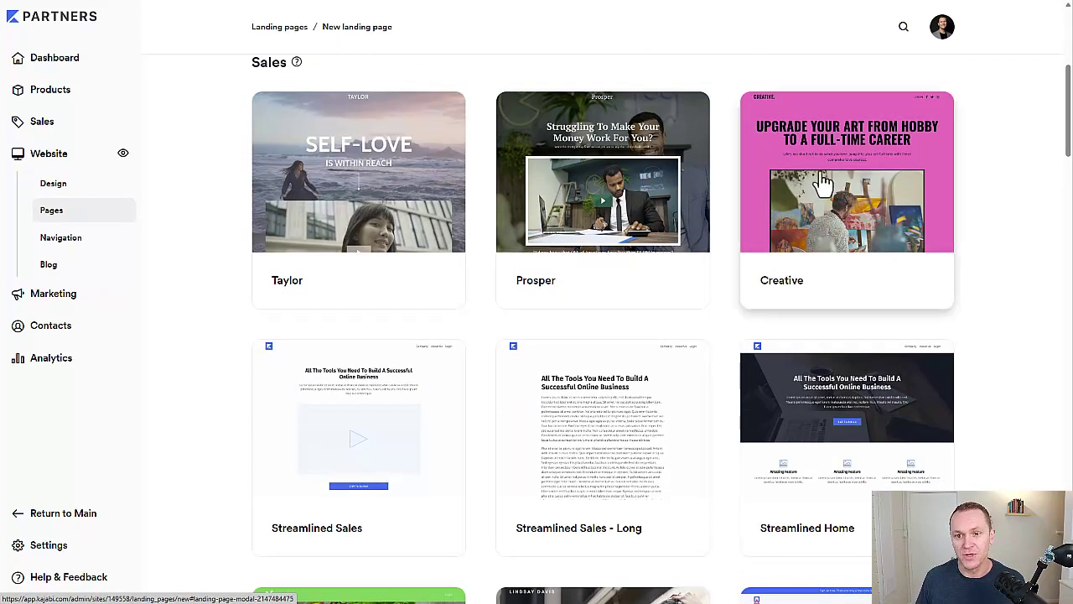
# - Preview the Creative sales template and look through its whole layout, including the modules, testimonial, pricing and FAQ sections
pyautogui.click(802, 199)
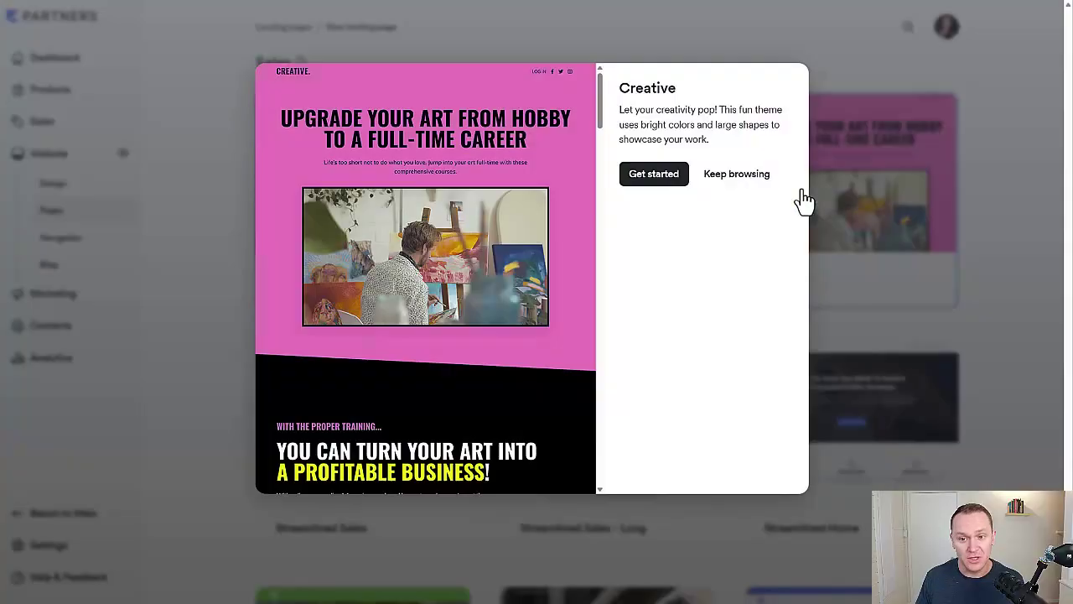
pyautogui.scroll(-4, 419, 264)
pyautogui.scroll(-10, 416, 256)
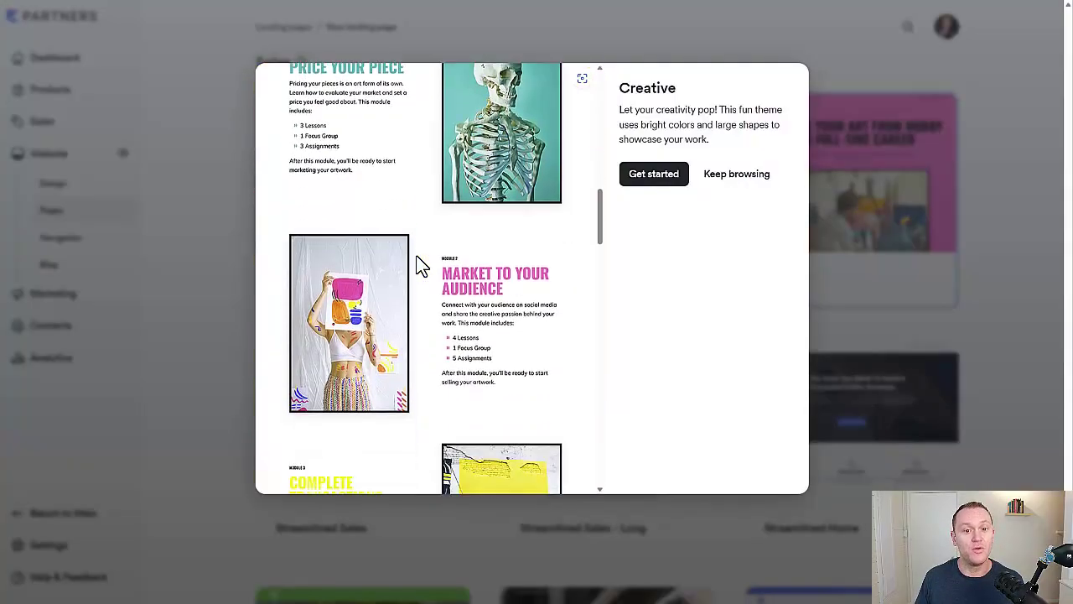
pyautogui.scroll(-10, 417, 258)
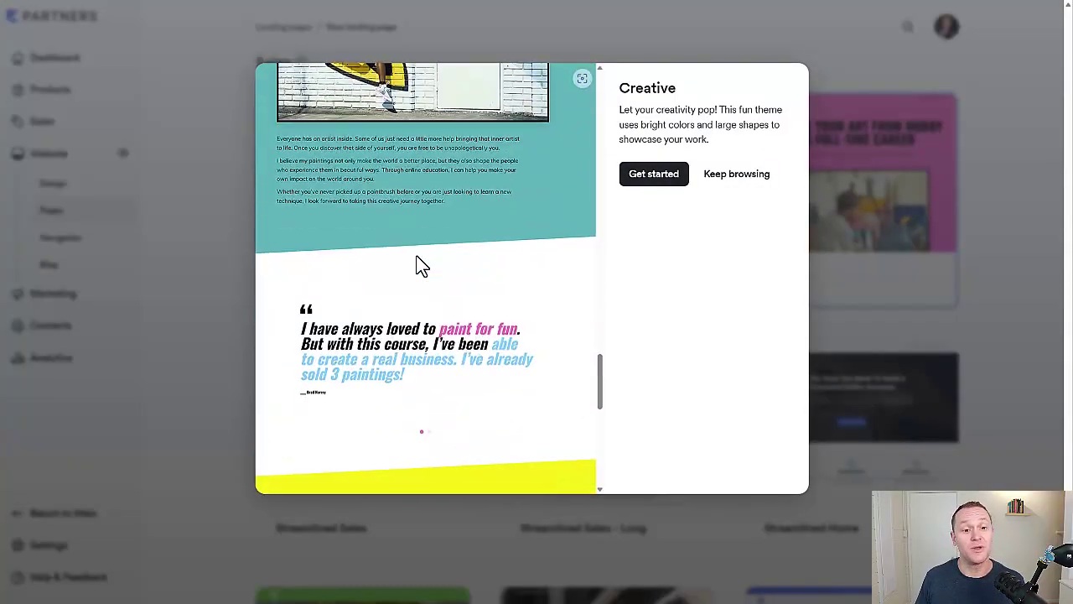
pyautogui.scroll(-5, 417, 258)
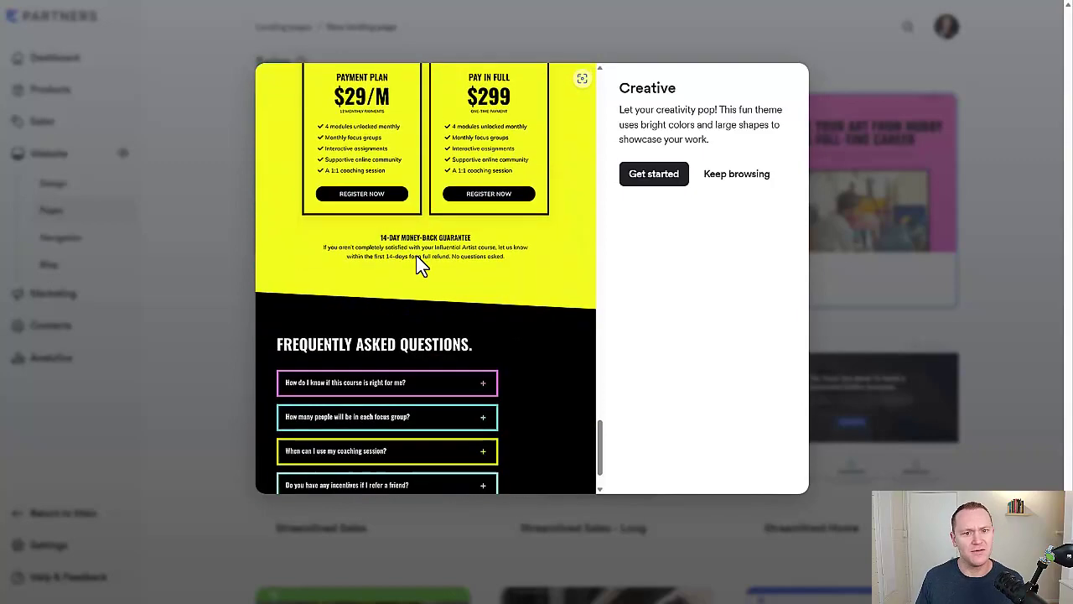
pyautogui.scroll(4, 415, 257)
pyautogui.scroll(-1, 412, 255)
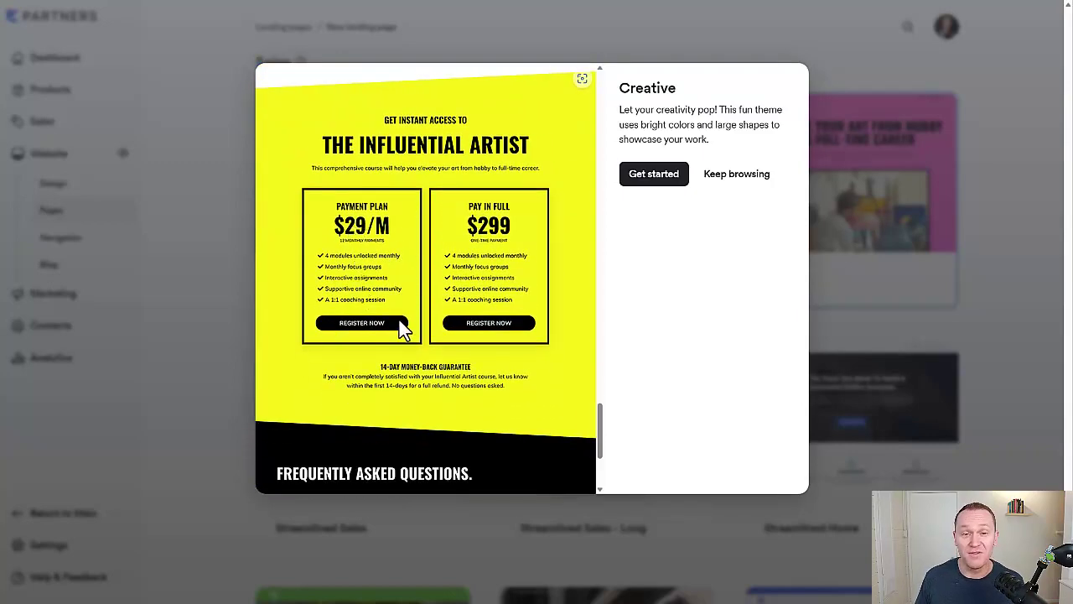
pyautogui.scroll(-3, 498, 330)
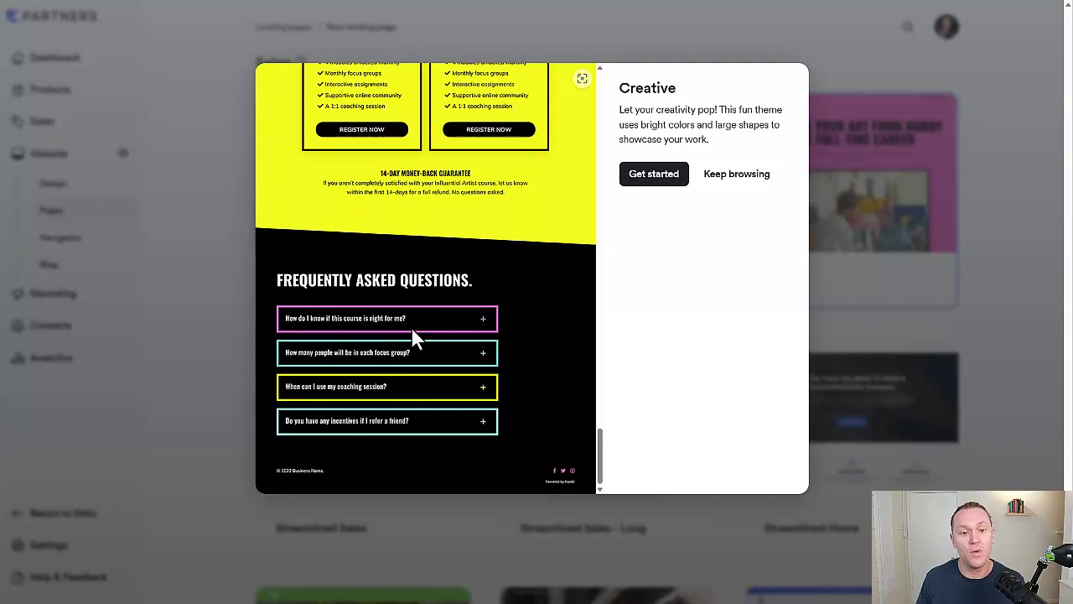
pyautogui.scroll(5, 410, 326)
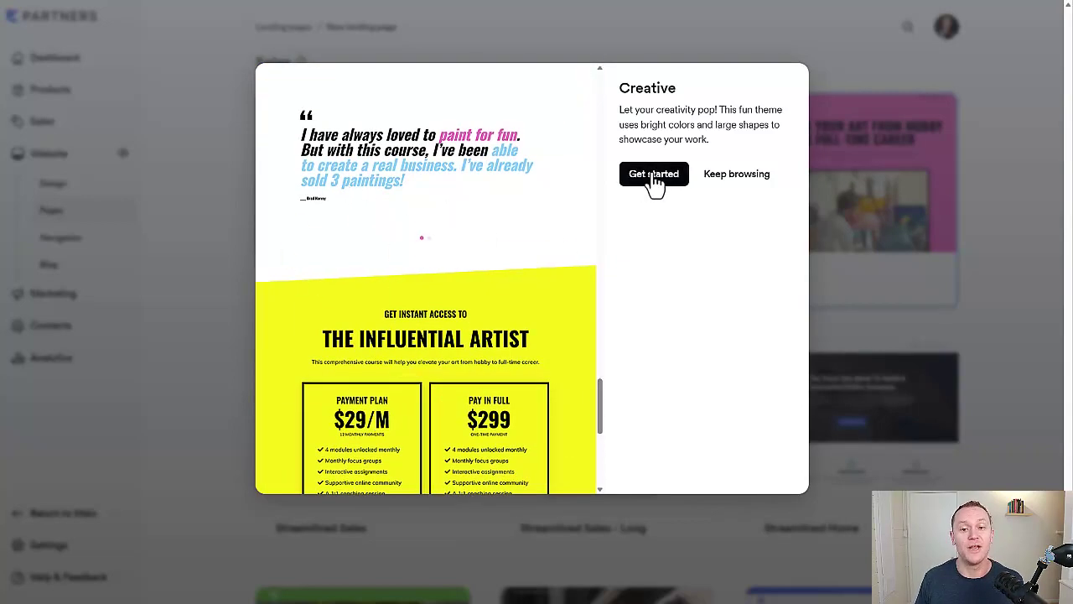
pyautogui.scroll(10, 508, 212)
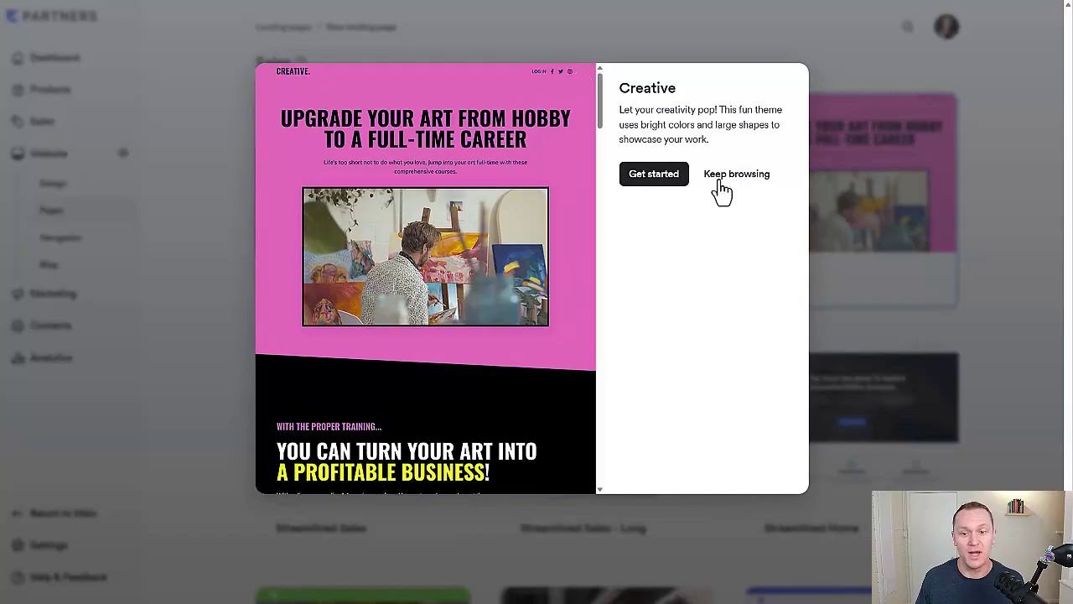
# - Leave the Creative preview, look through the whole Prosper sales template, and return to the template list
pyautogui.click(725, 177)
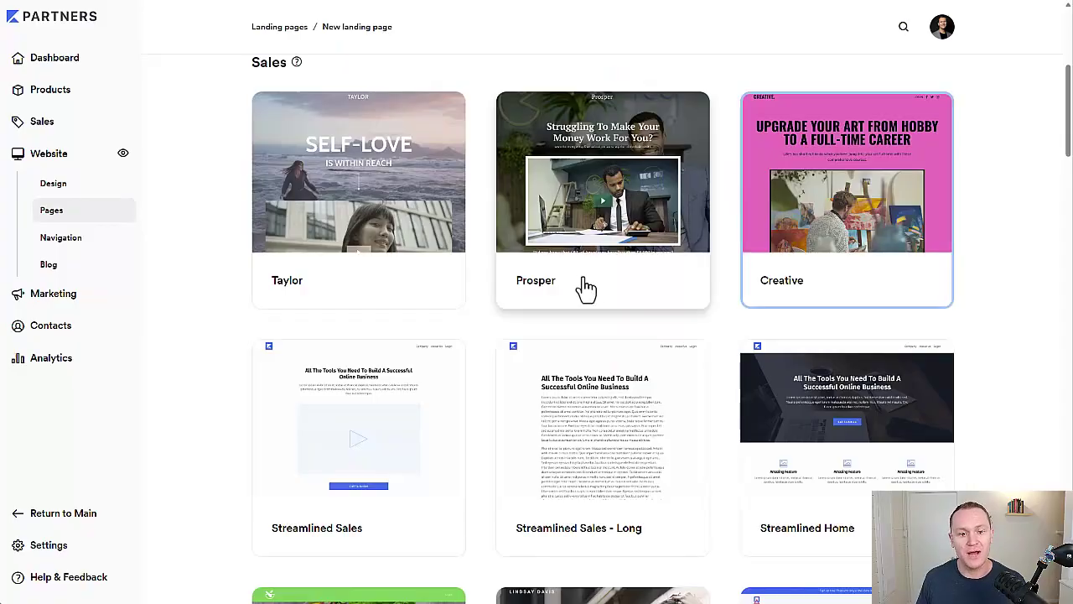
pyautogui.click(557, 230)
pyautogui.scroll(-10, 500, 266)
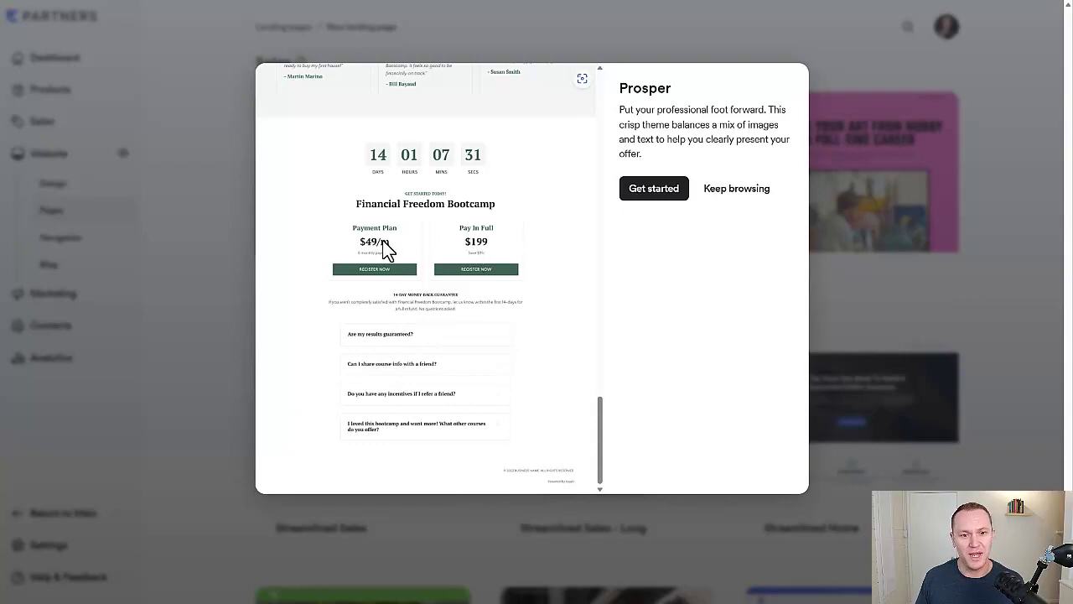
pyautogui.scroll(15, 384, 239)
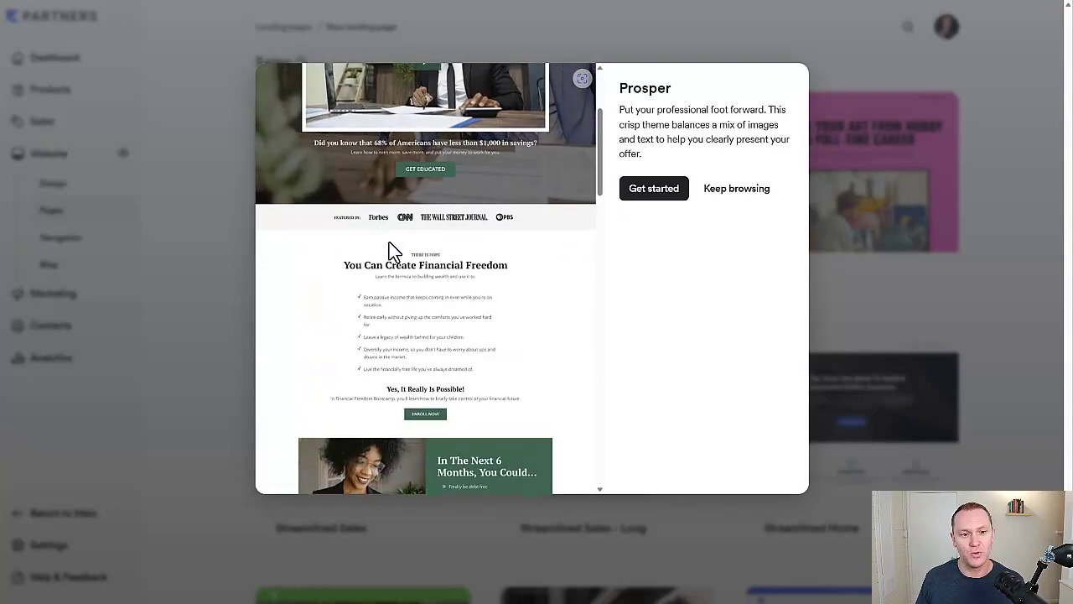
pyautogui.scroll(5, 390, 243)
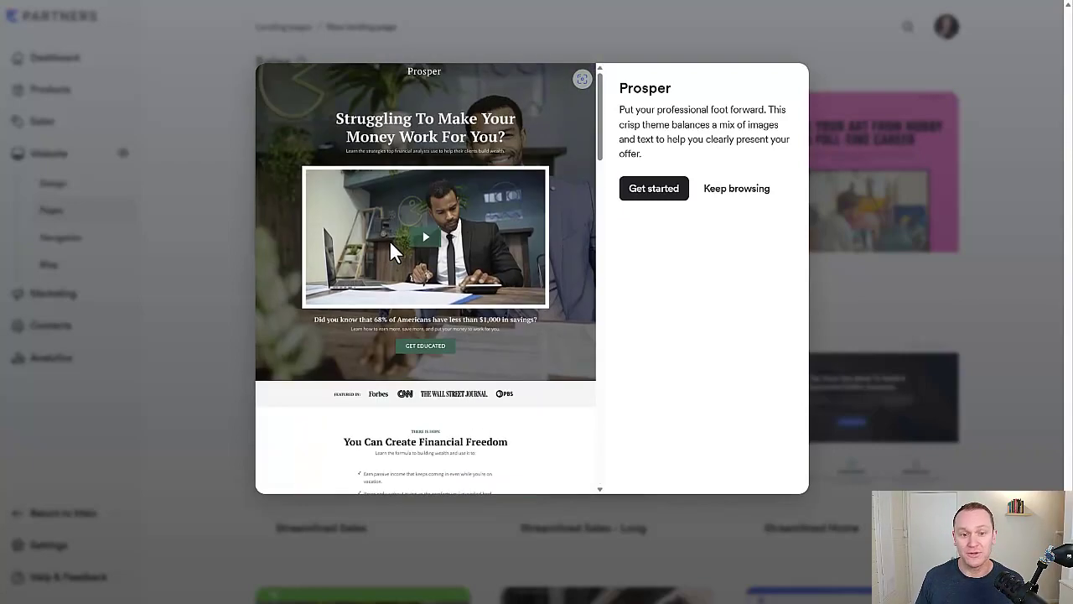
pyautogui.click(736, 191)
# - Find the Podcast group of landing page templates and look over its Strive, Fulfill and Tranquility designs
pyautogui.scroll(-12, 175, 233)
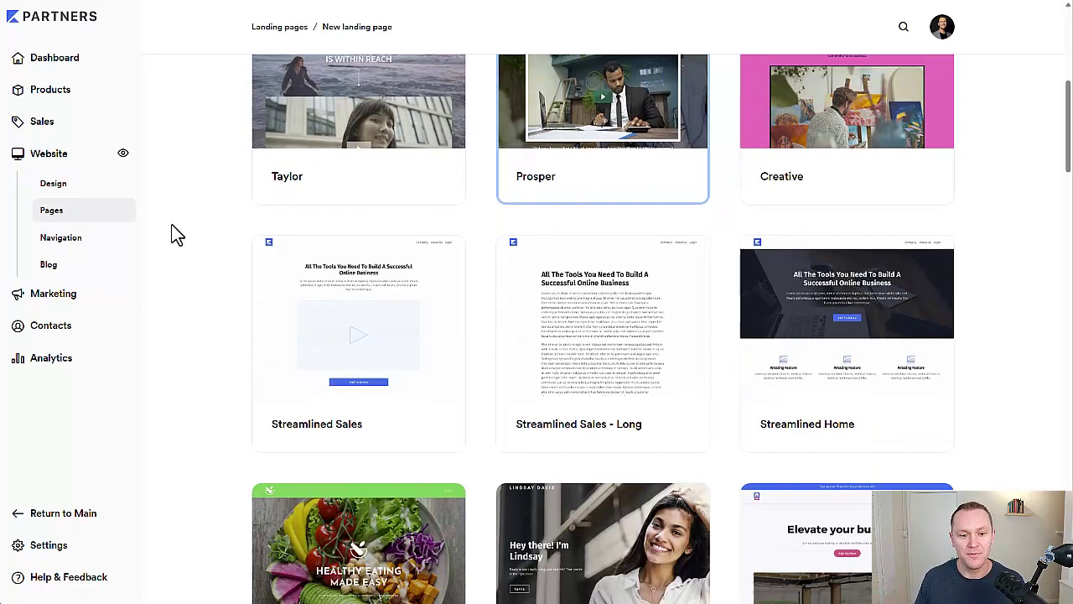
pyautogui.scroll(-2, 174, 233)
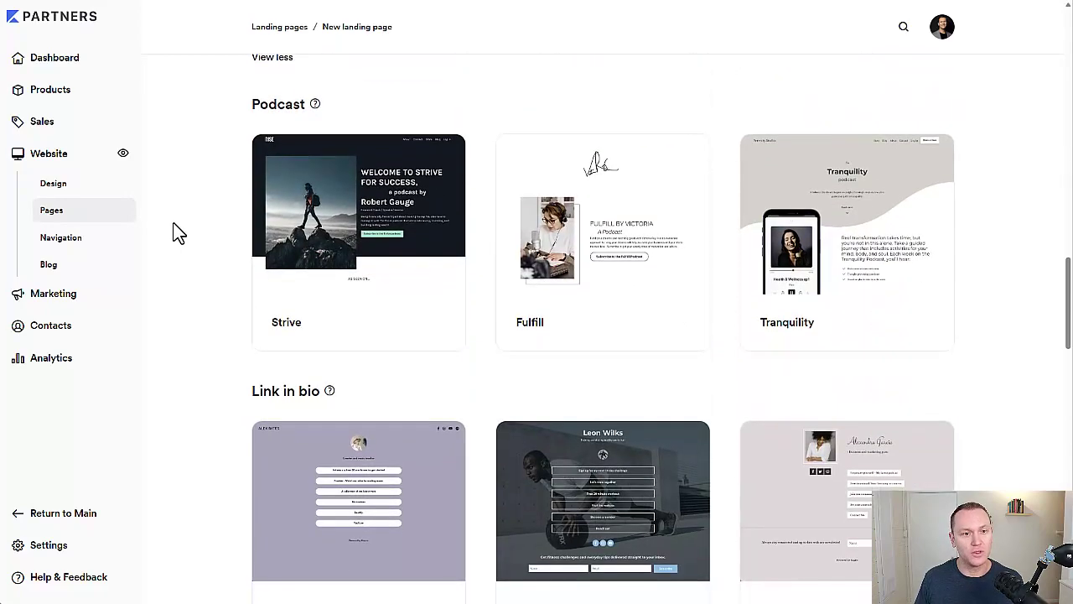
pyautogui.scroll(1, 172, 232)
pyautogui.moveTo(251, 199); pyautogui.dragTo(314, 197)
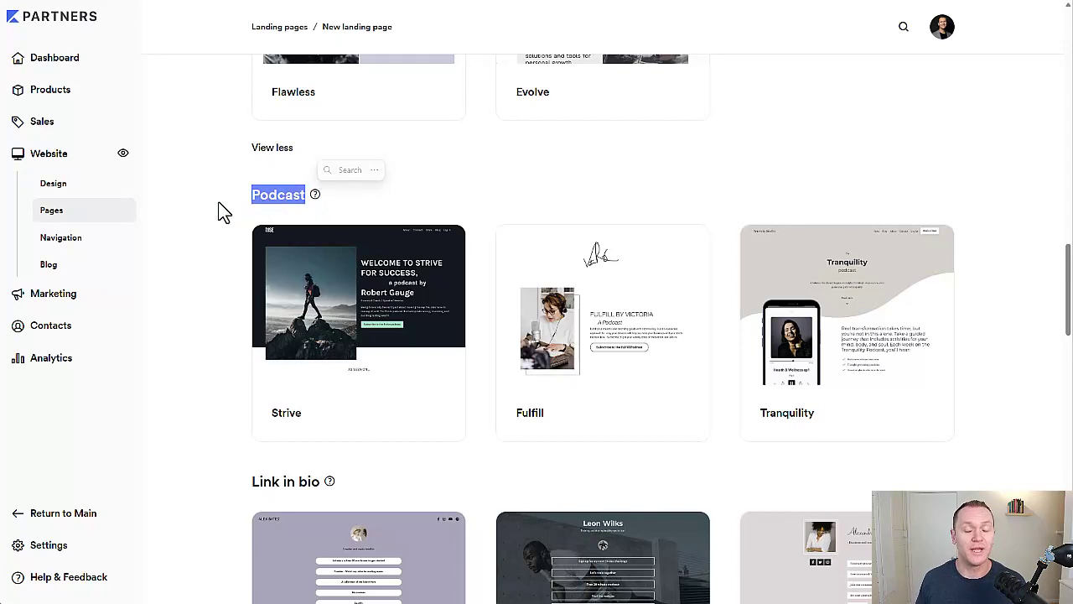
pyautogui.click(197, 210)
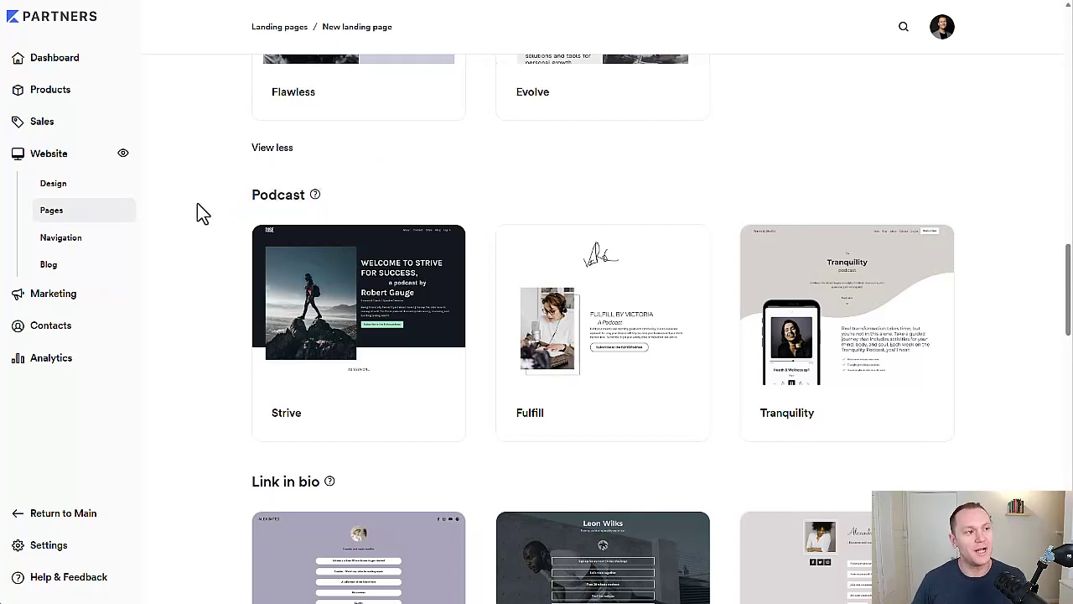
pyautogui.scroll(-1, 201, 204)
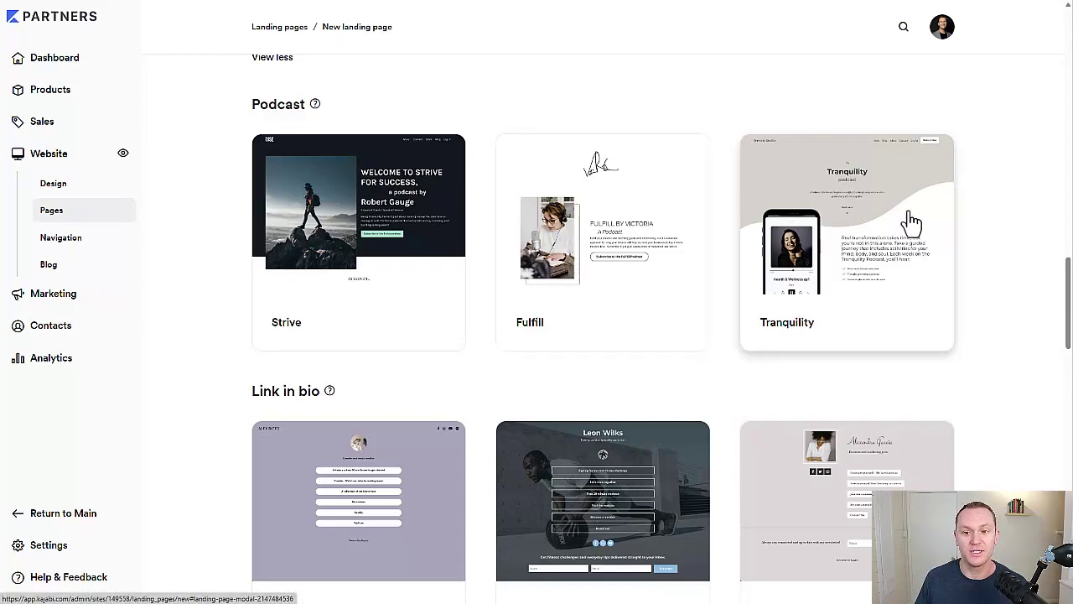
# - Preview the Strive podcast template, examine its episodes, testimonial and subscription sections, and return to the template list
pyautogui.click(335, 250)
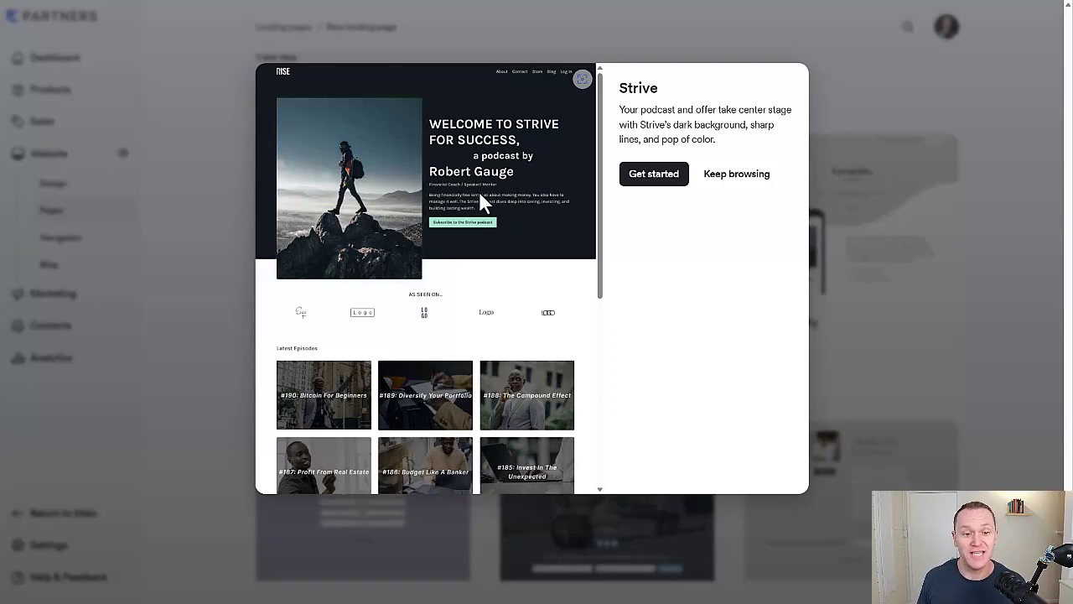
pyautogui.scroll(-3, 478, 190)
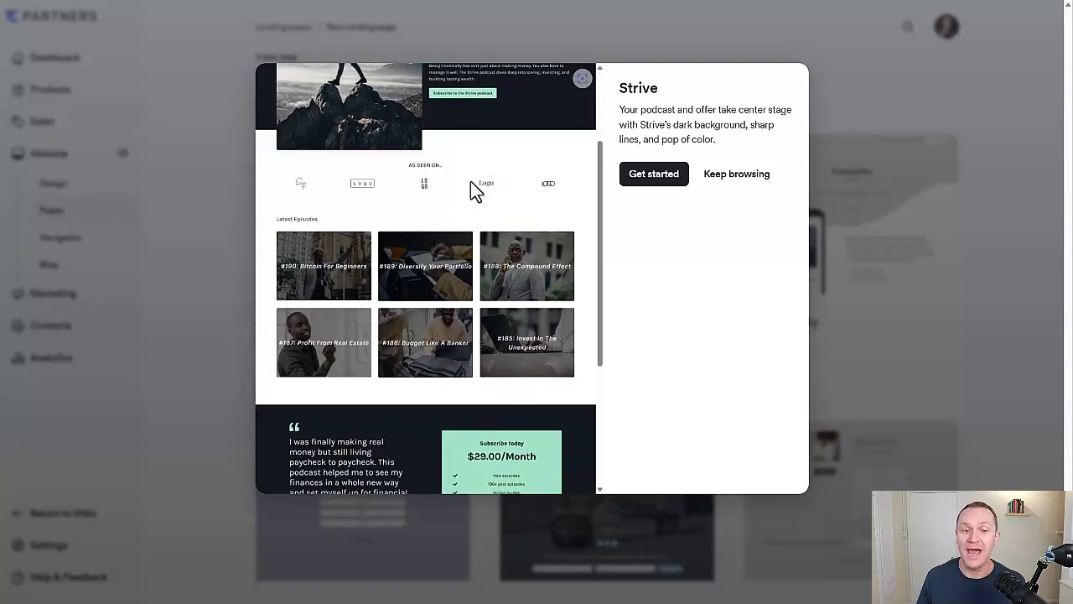
pyautogui.scroll(-3, 433, 180)
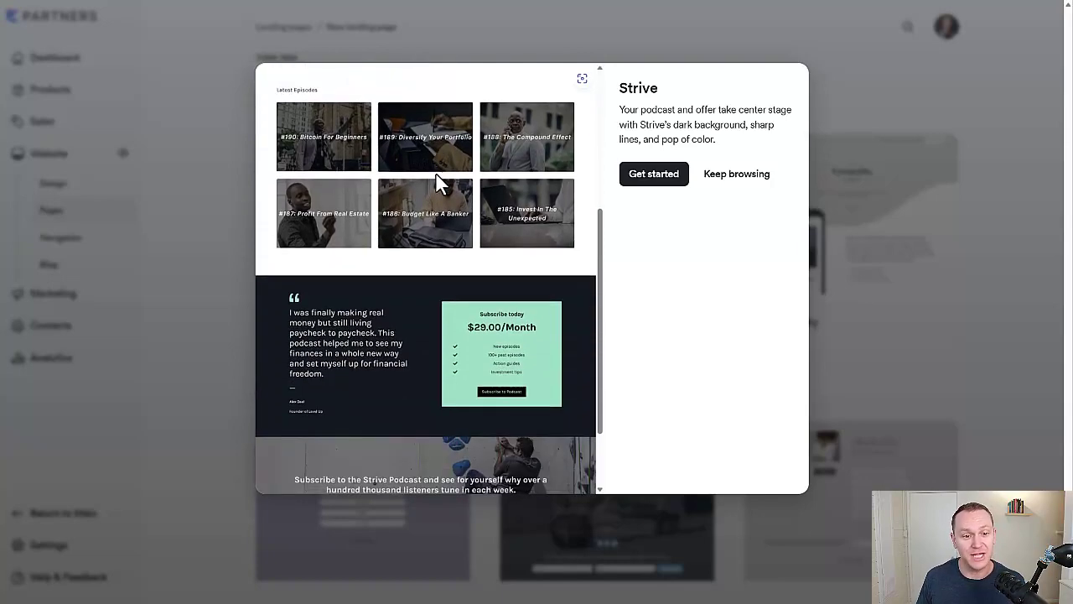
pyautogui.scroll(-2, 472, 236)
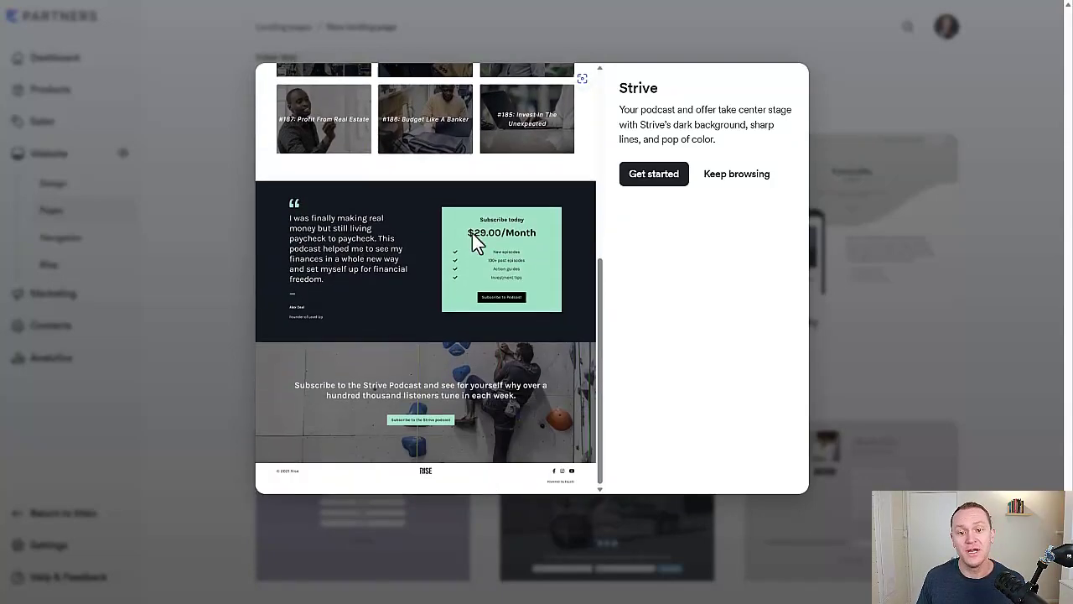
pyautogui.click(719, 178)
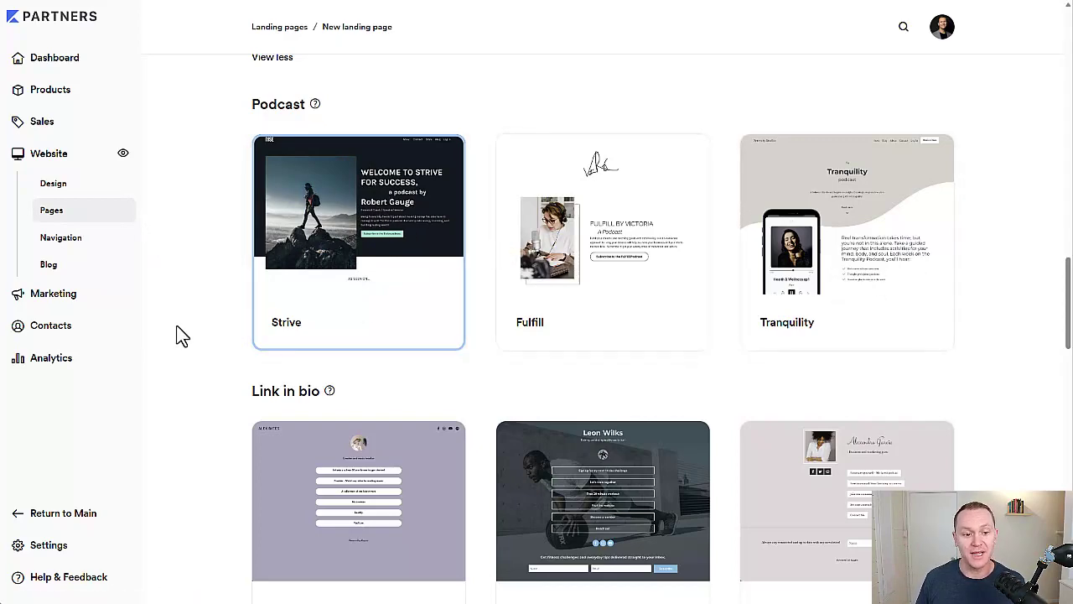
# - Examine the Link in bio group of landing page templates and its purpose
pyautogui.scroll(5, 185, 315)
pyautogui.scroll(-7, 193, 309)
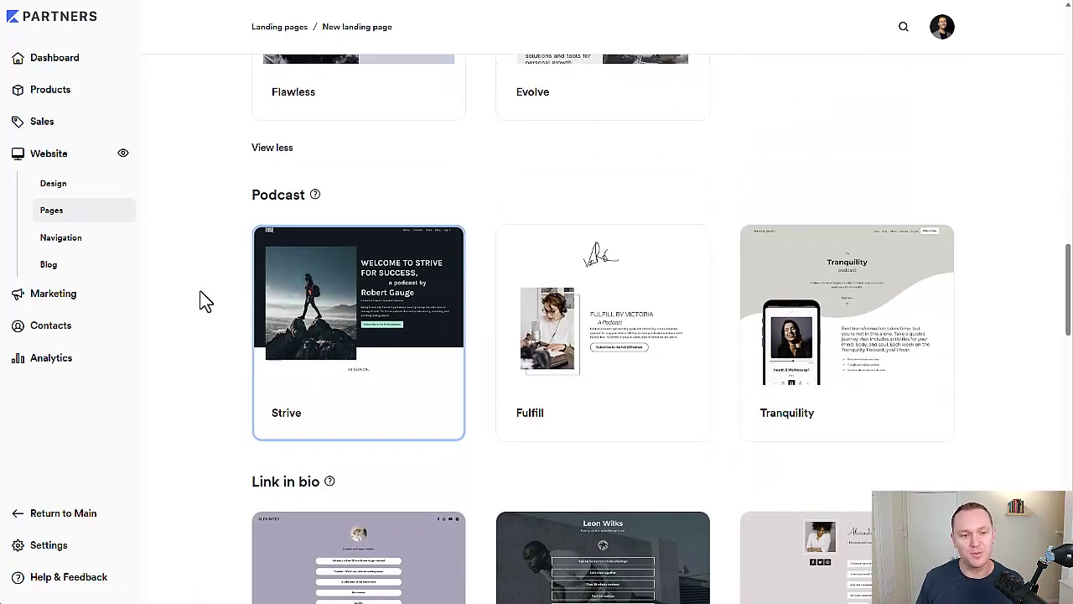
pyautogui.scroll(-2, 217, 260)
pyautogui.moveTo(250, 120); pyautogui.dragTo(322, 125)
pyautogui.click(206, 174)
pyautogui.scroll(-2, 206, 172)
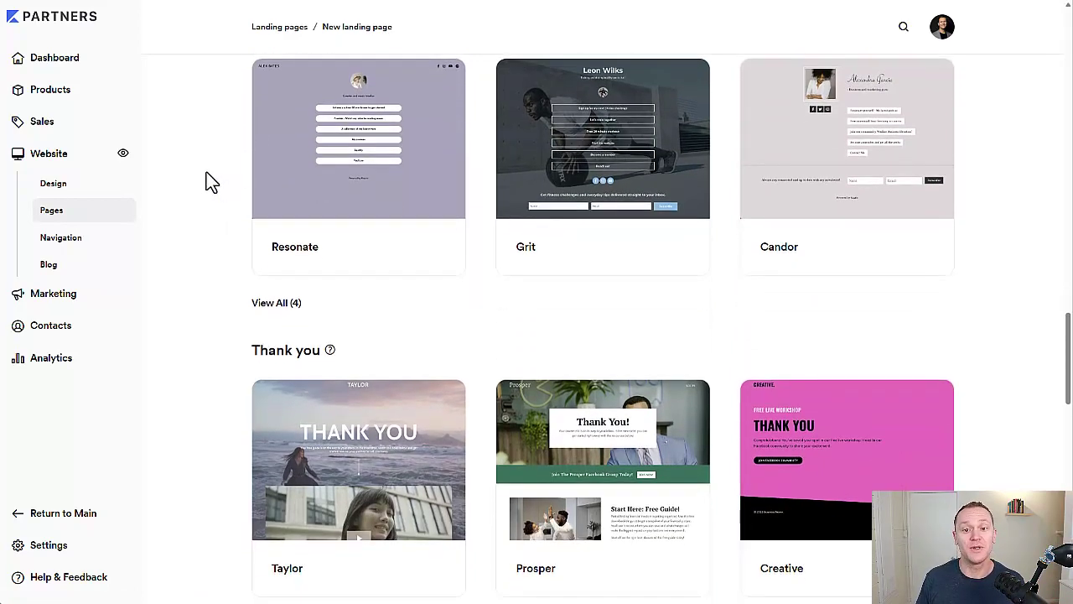
pyautogui.scroll(2, 226, 159)
pyautogui.moveTo(251, 120); pyautogui.dragTo(328, 132)
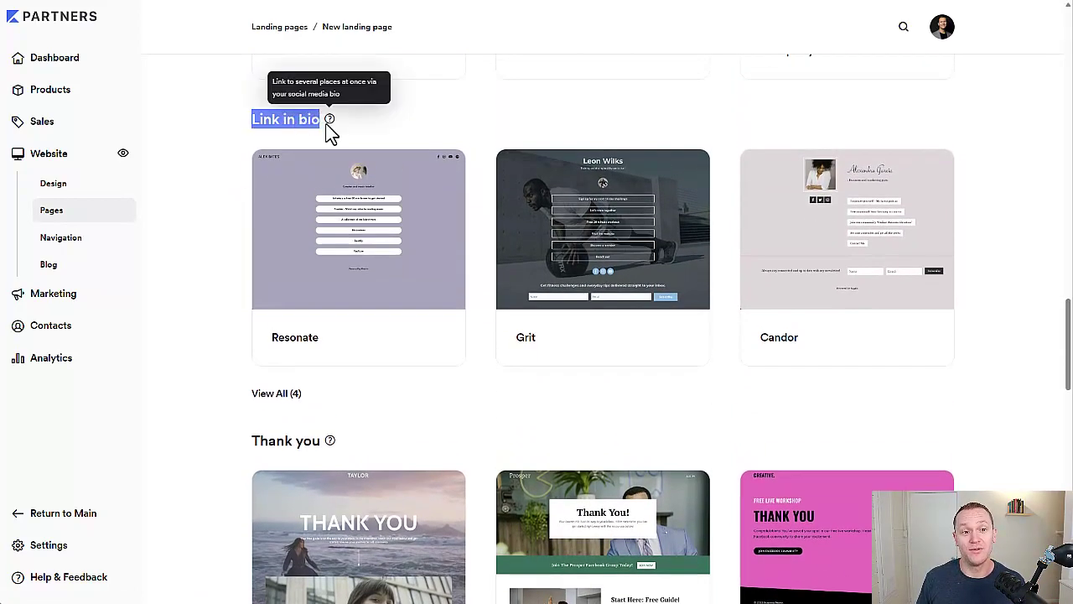
pyautogui.click(203, 210)
pyautogui.scroll(-2, 206, 216)
pyautogui.scroll(2, 206, 215)
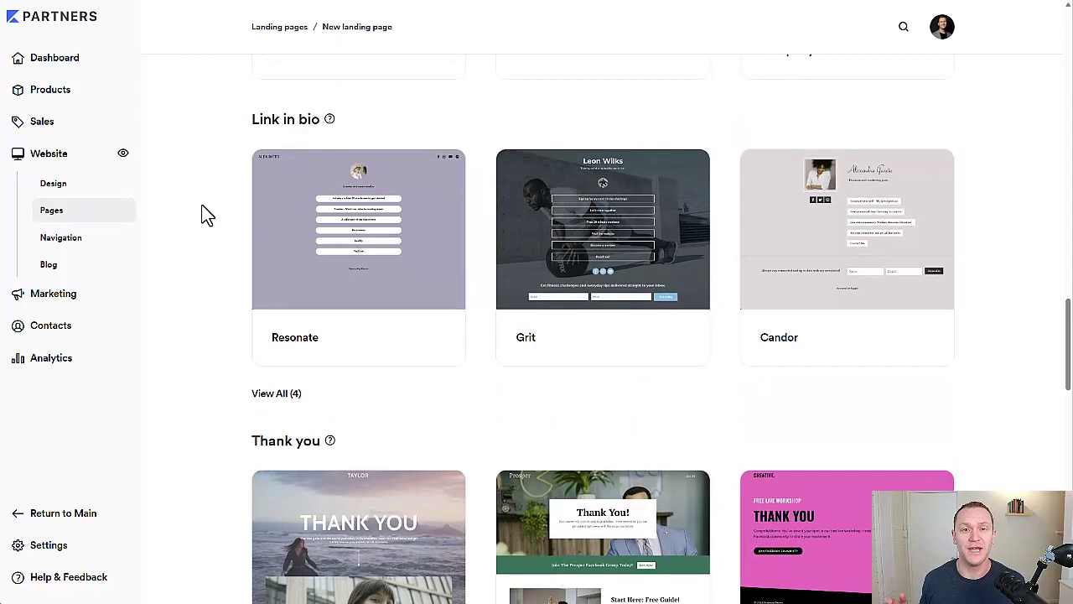
# - Preview the Grit link in bio template, return to the list, and show all the Link in bio templates
pyautogui.click(547, 249)
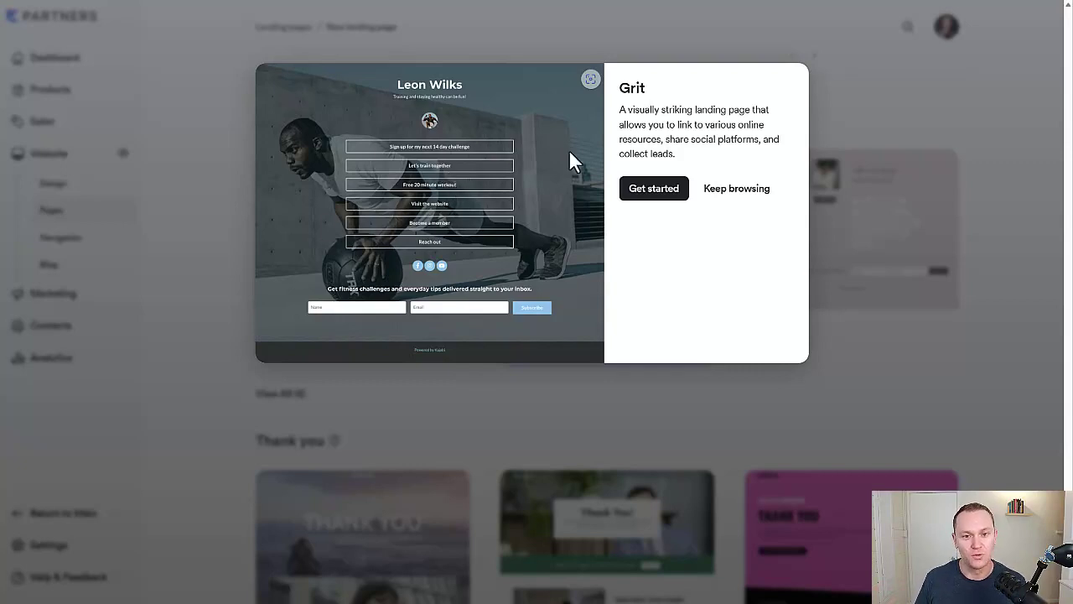
pyautogui.click(728, 189)
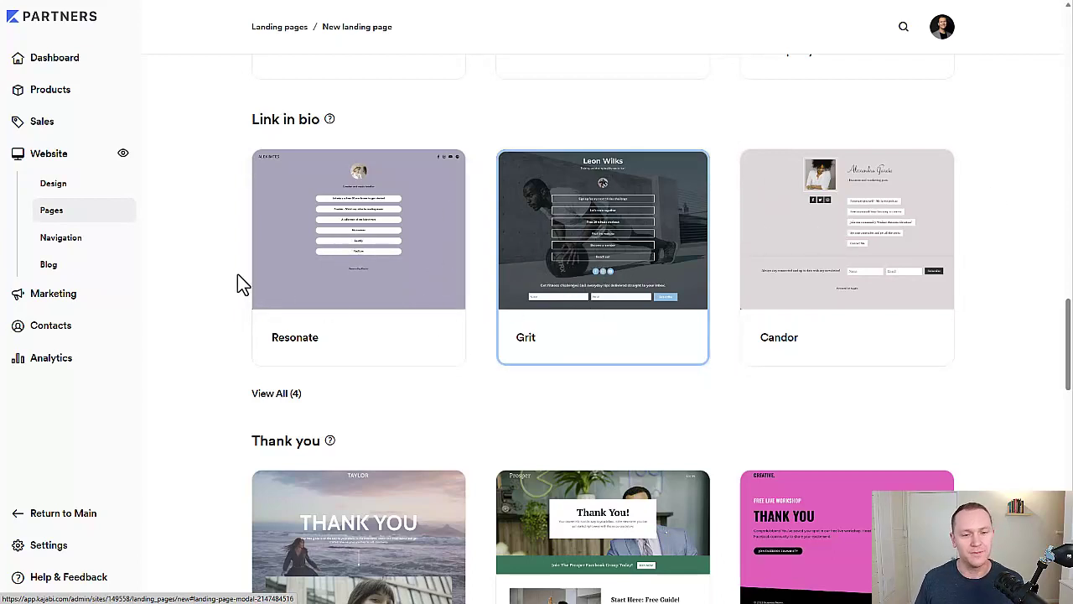
pyautogui.scroll(-4, 203, 251)
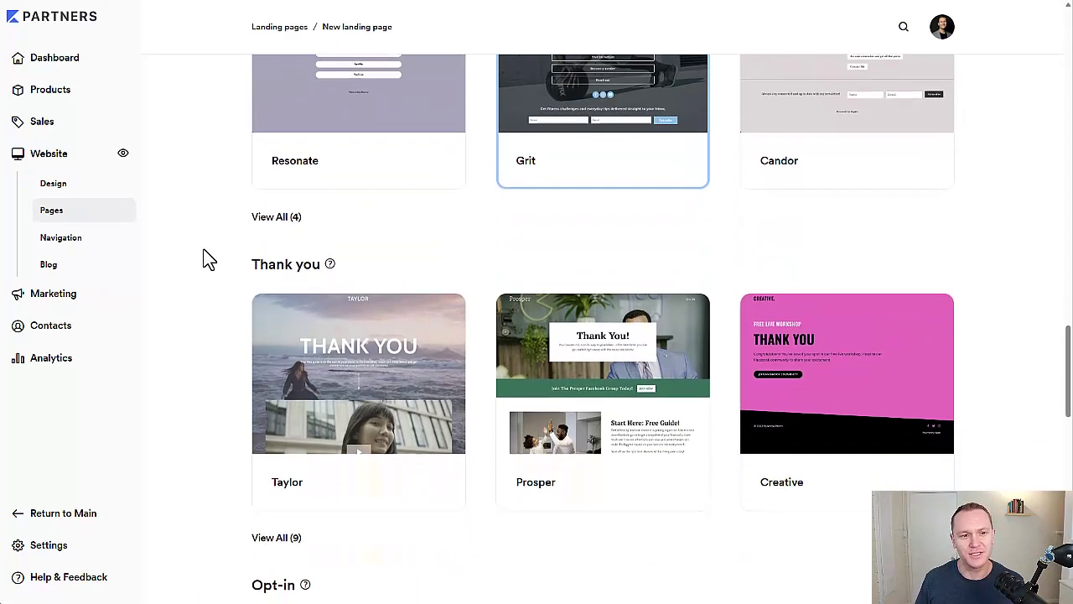
pyautogui.scroll(2, 204, 252)
pyautogui.click(274, 213)
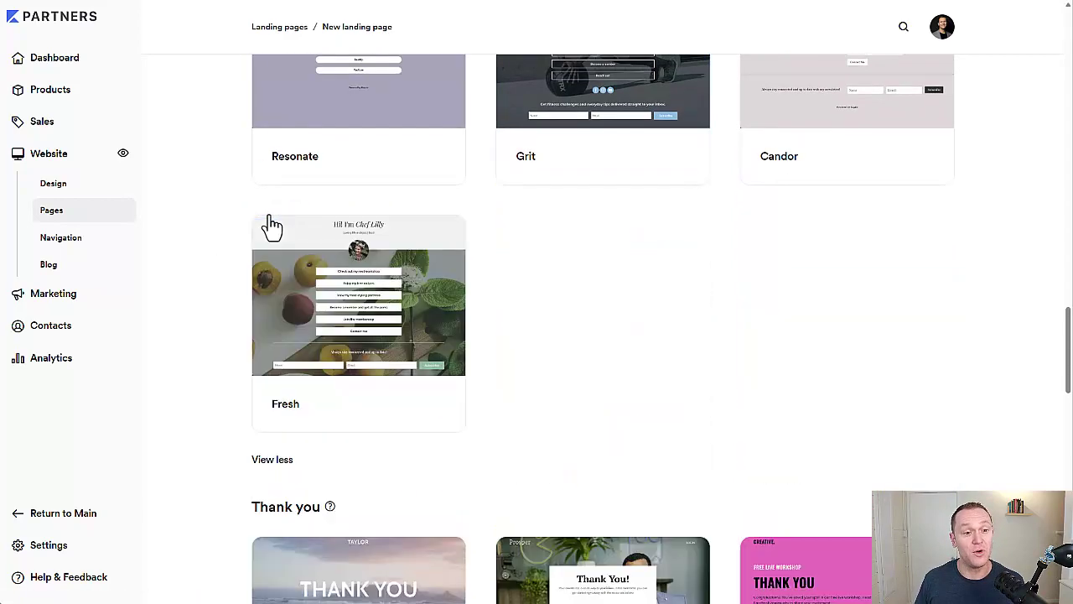
pyautogui.scroll(1, 221, 293)
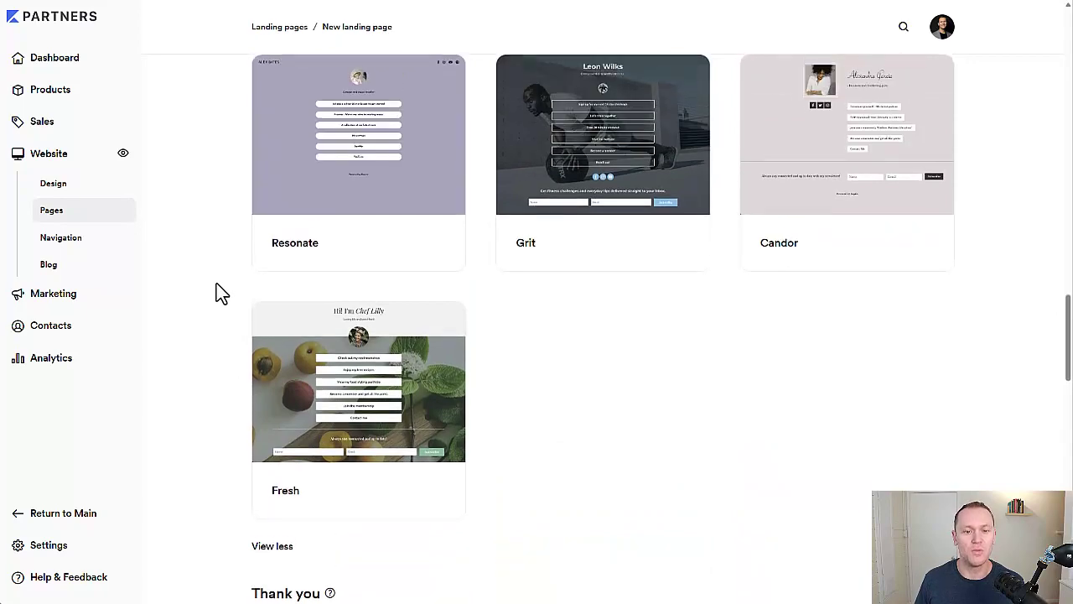
# - Look over the Thank you template group, preview its Creative template, and return to the template list
pyautogui.scroll(-6, 215, 277)
pyautogui.scroll(1, 223, 163)
pyautogui.moveTo(242, 139); pyautogui.dragTo(321, 148)
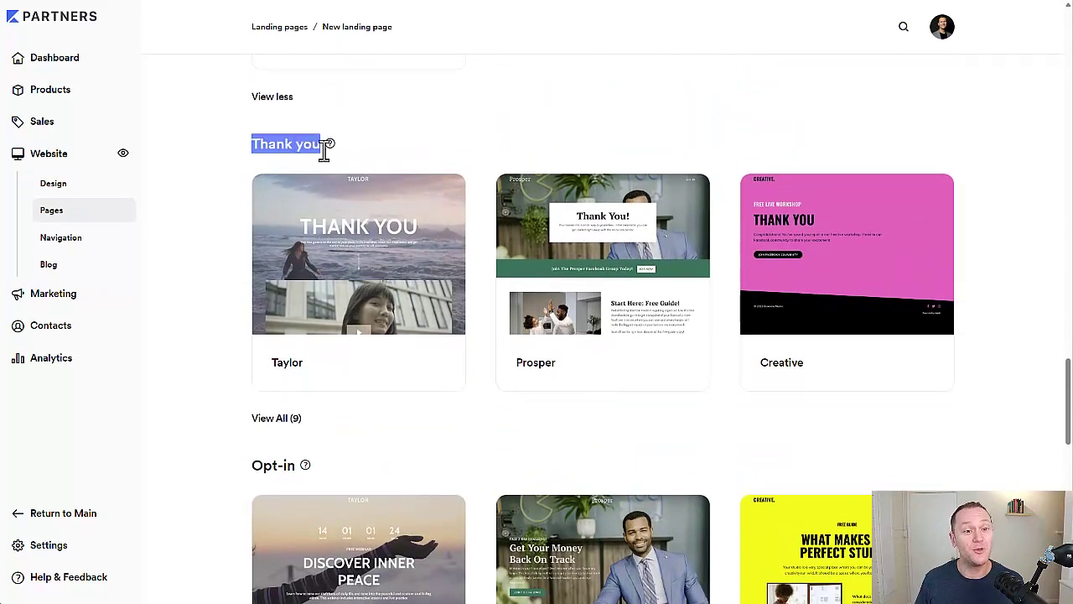
pyautogui.click(407, 137)
pyautogui.scroll(-1, 609, 217)
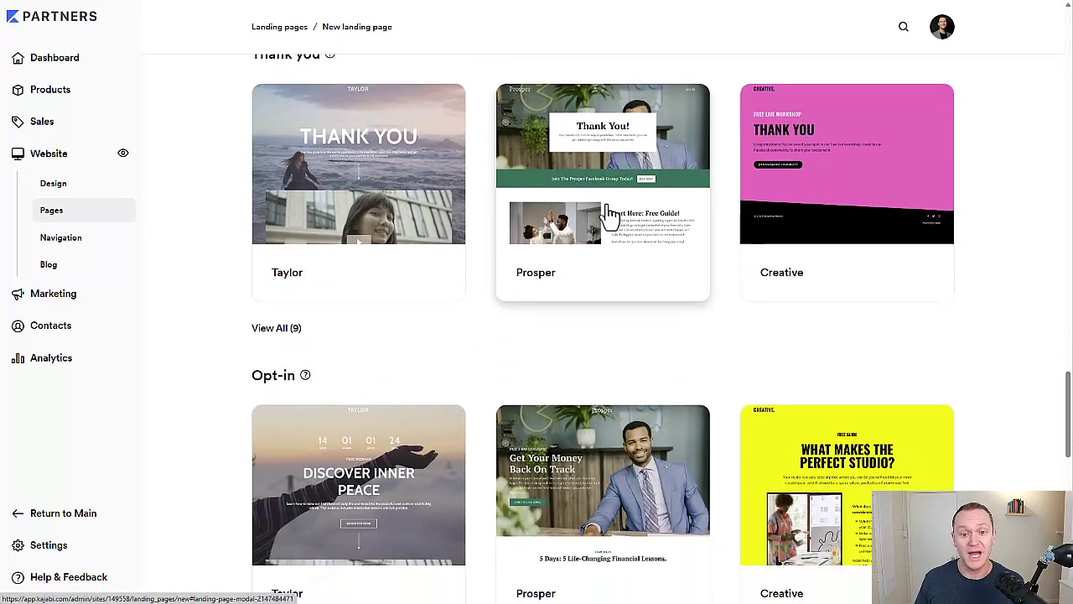
pyautogui.click(796, 212)
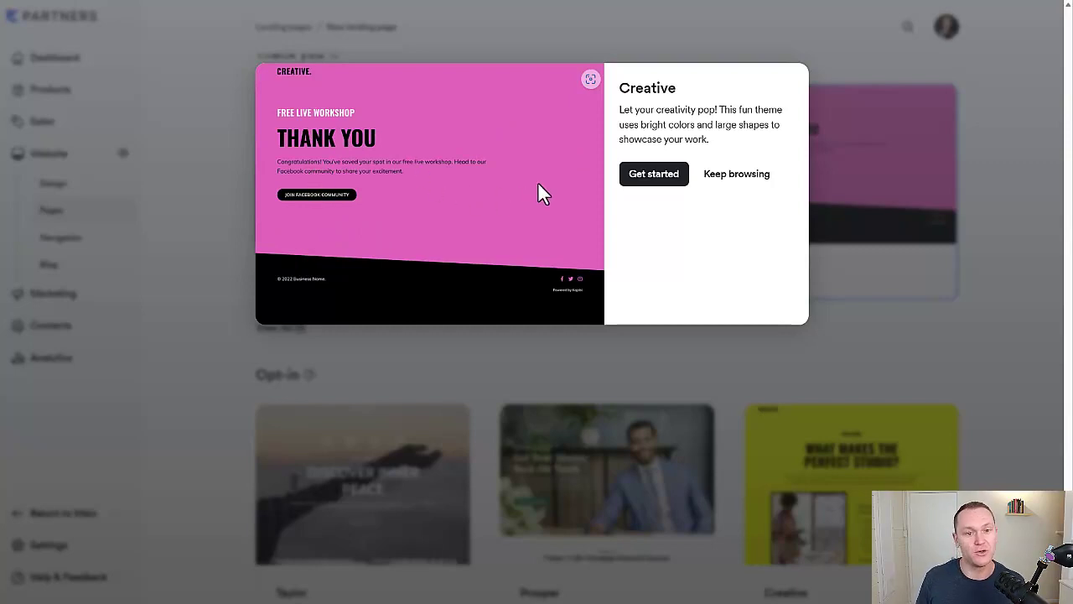
pyautogui.click(760, 176)
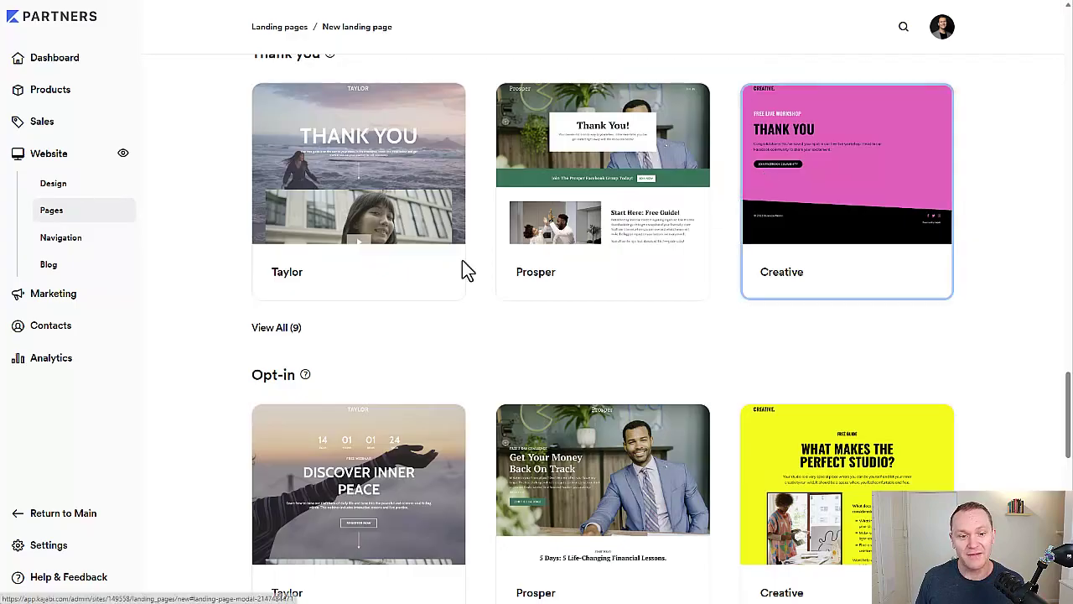
# - Go to the Opt-in group of landing page templates and show all of its designs
pyautogui.scroll(-2, 462, 268)
pyautogui.moveTo(249, 199); pyautogui.dragTo(311, 196)
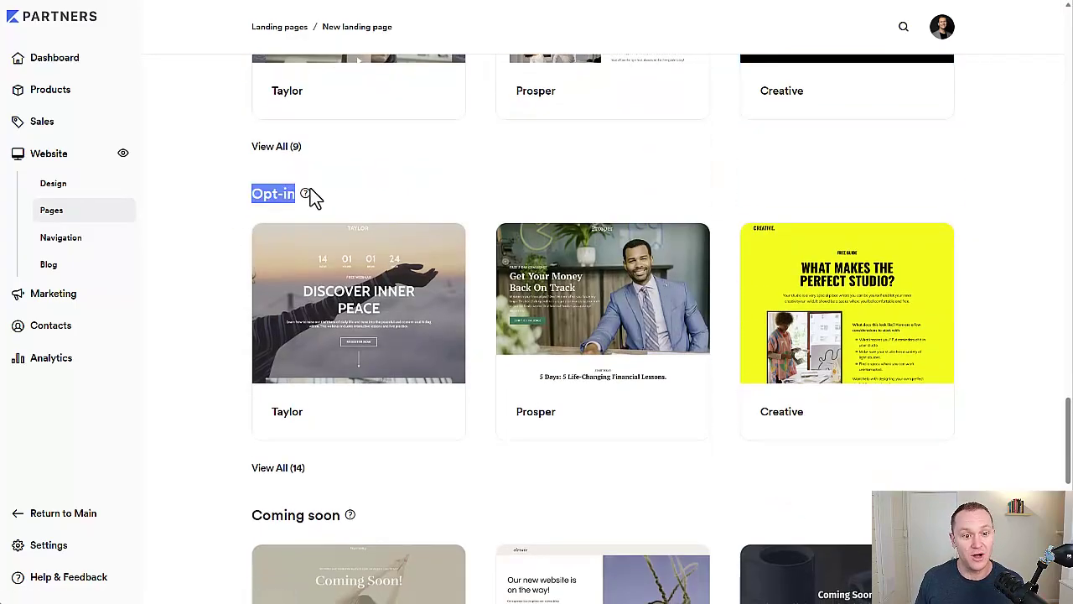
pyautogui.click(438, 190)
pyautogui.scroll(-1, 438, 190)
pyautogui.click(275, 378)
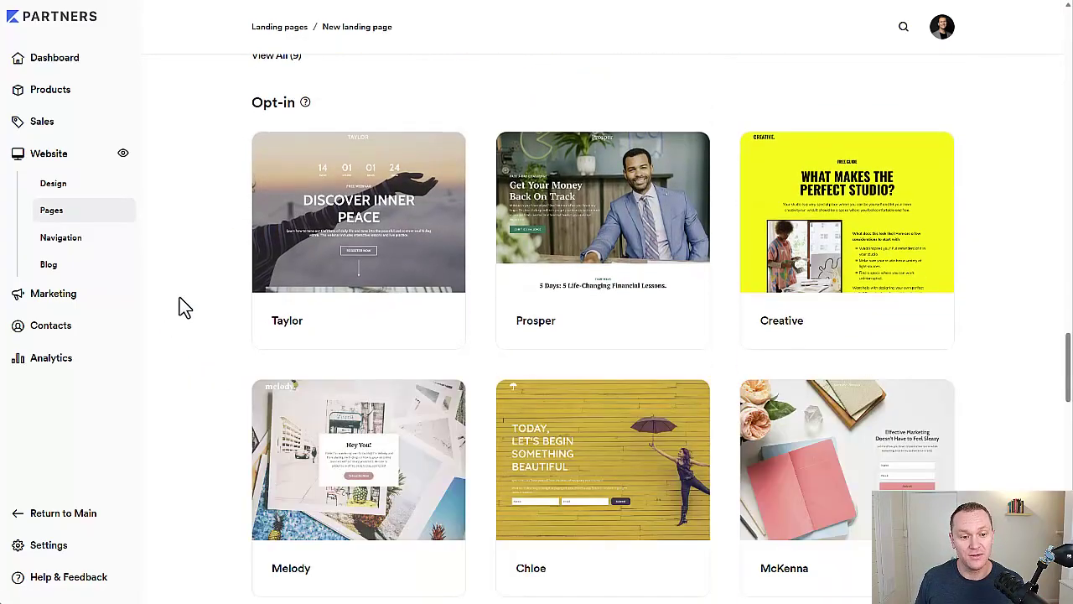
pyautogui.scroll(-3, 183, 303)
# - Preview the Chloe opt-in template, close it, and look through the remaining Opt-in templates
pyautogui.click(635, 274)
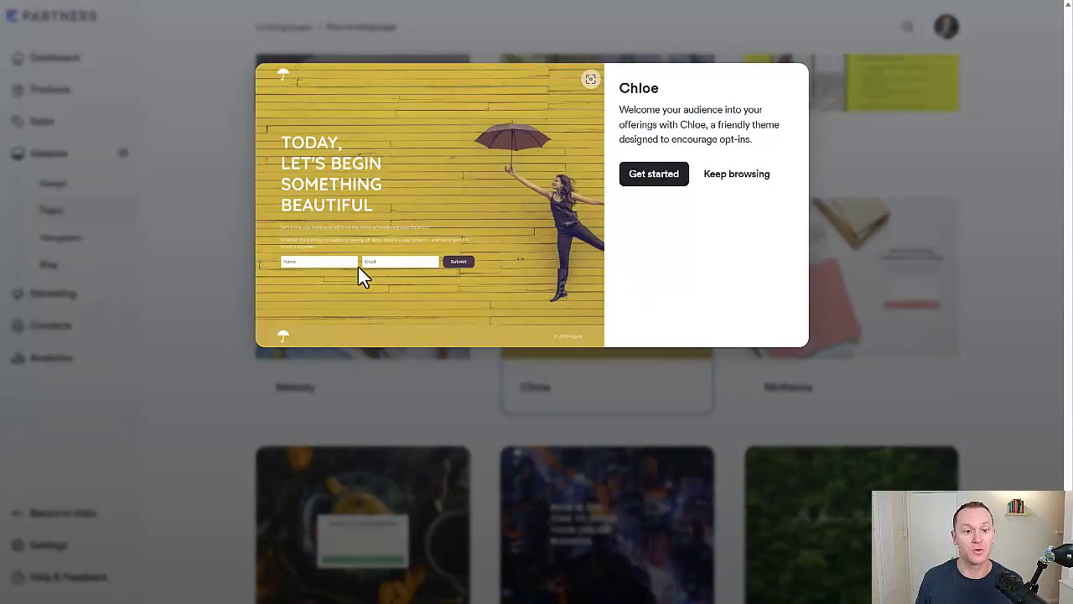
pyautogui.click(202, 220)
pyautogui.scroll(-8, 373, 280)
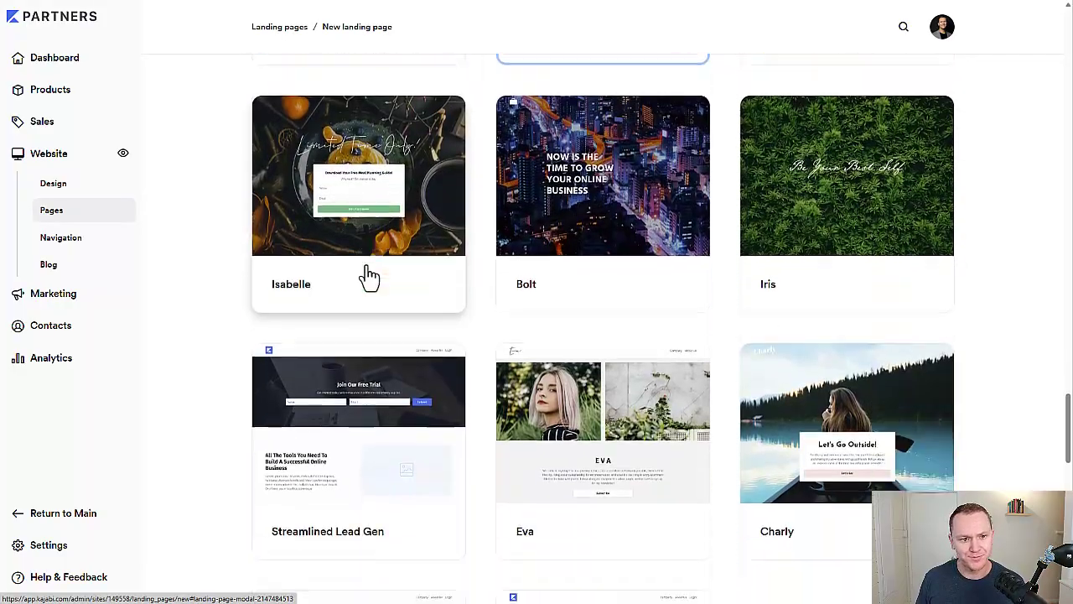
pyautogui.scroll(-3, 372, 278)
pyautogui.scroll(3, 371, 278)
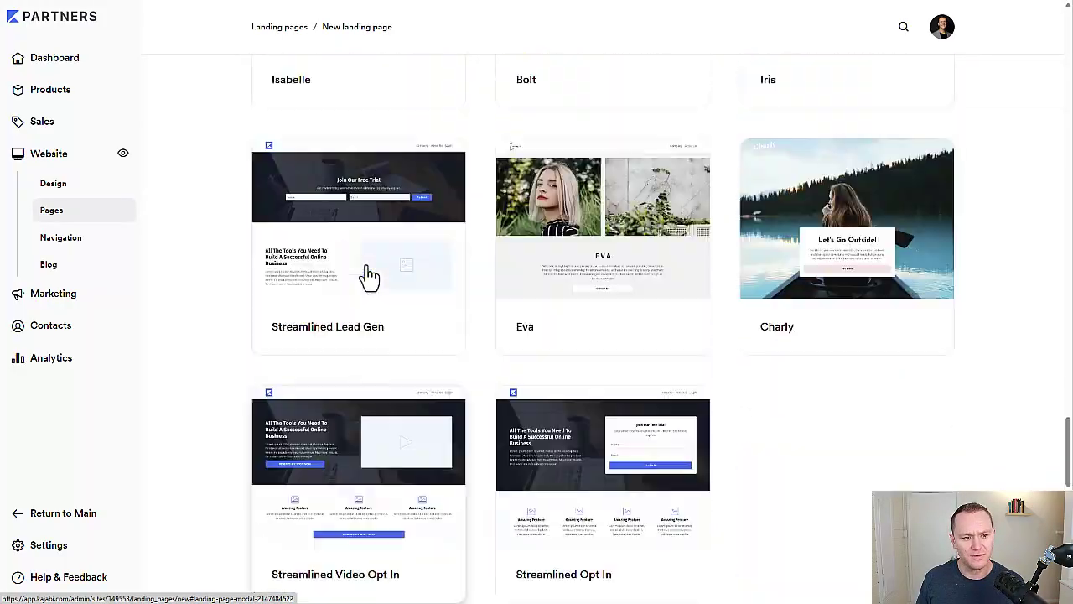
# - Look over the Coming soon template group, preview the Streamlined Coming Soon template, and return to the list
pyautogui.scroll(-6, 365, 281)
pyautogui.moveTo(251, 151); pyautogui.dragTo(376, 170)
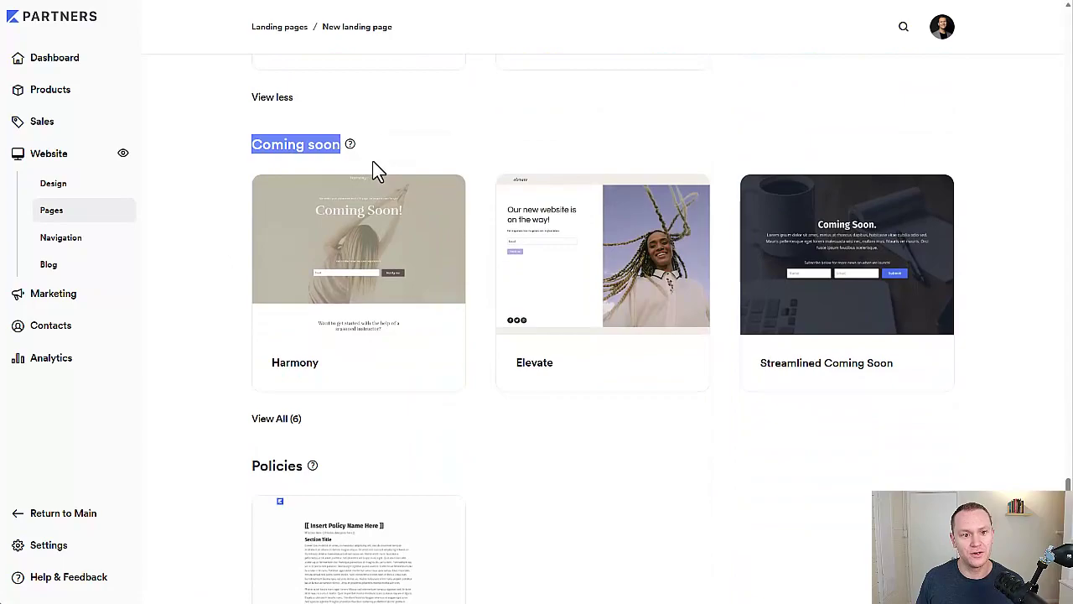
pyautogui.scroll(-2, 489, 120)
pyautogui.scroll(1, 685, 243)
pyautogui.click(809, 232)
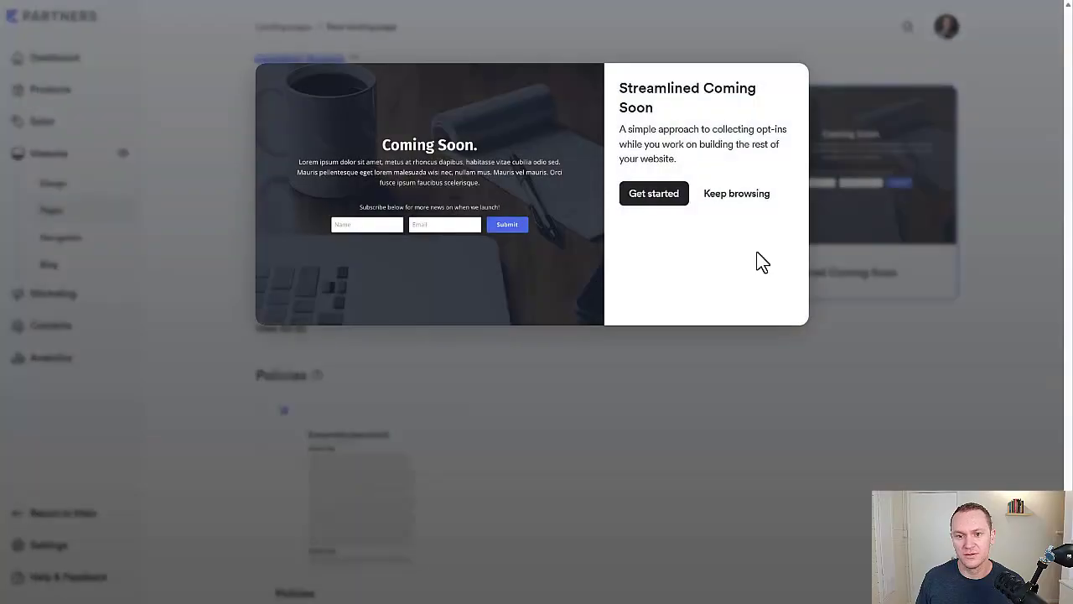
pyautogui.click(732, 199)
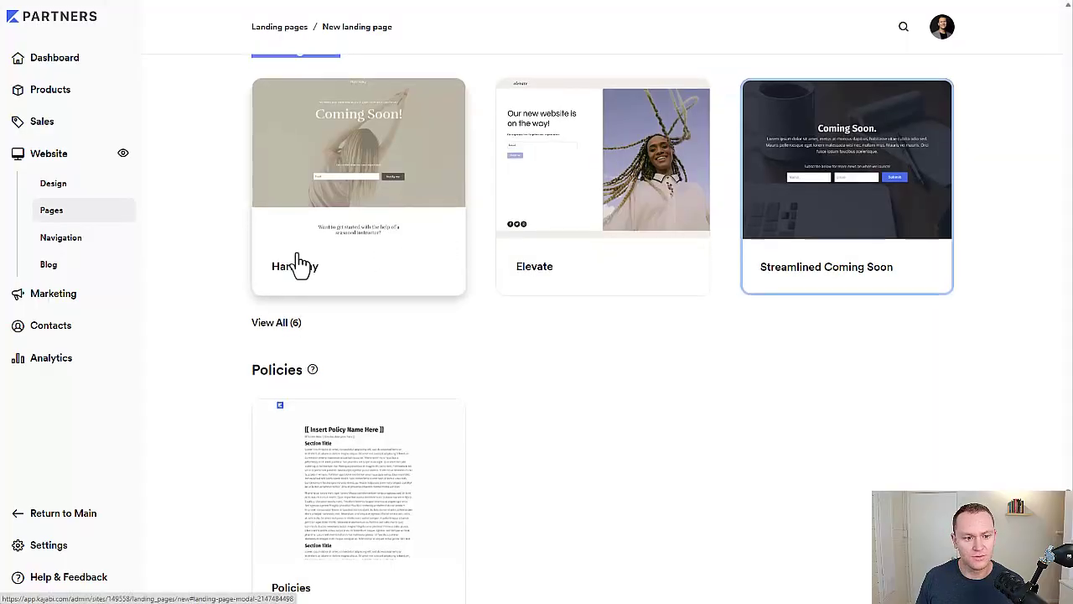
# - Expand the Kajabi Legacy Templates, look through the designs on offer, and collapse the group again
pyautogui.scroll(-3, 259, 257)
pyautogui.scroll(-1, 351, 302)
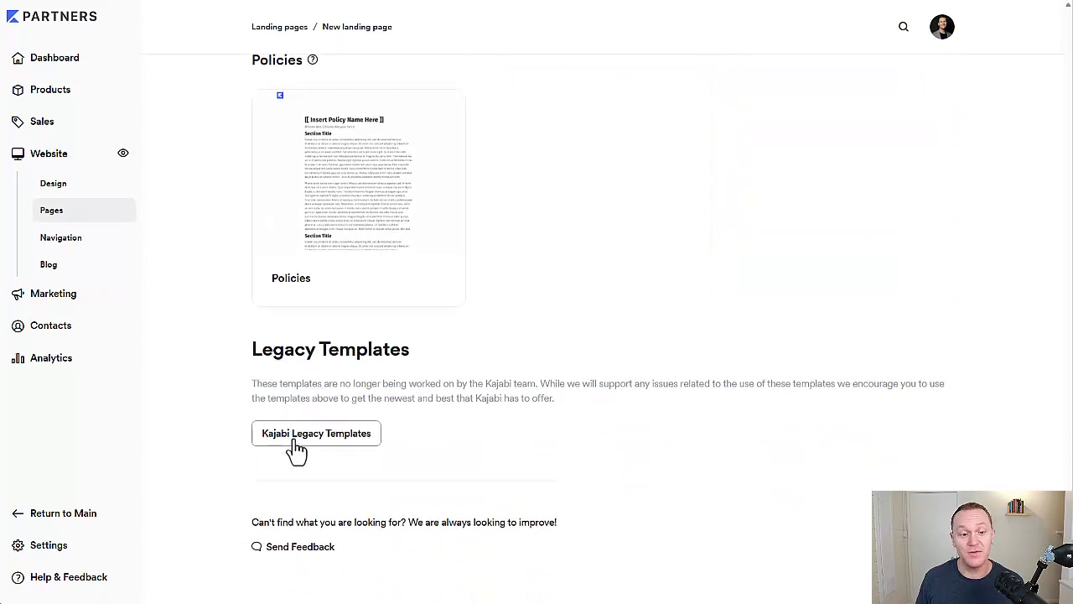
pyautogui.click(290, 436)
pyautogui.scroll(-5, 202, 330)
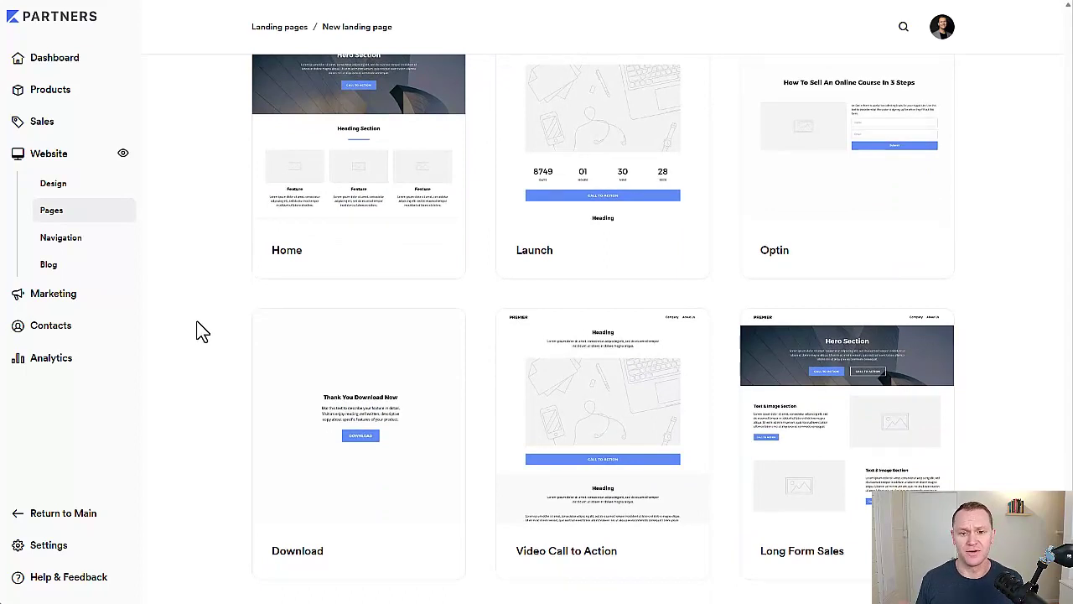
pyautogui.scroll(1, 201, 329)
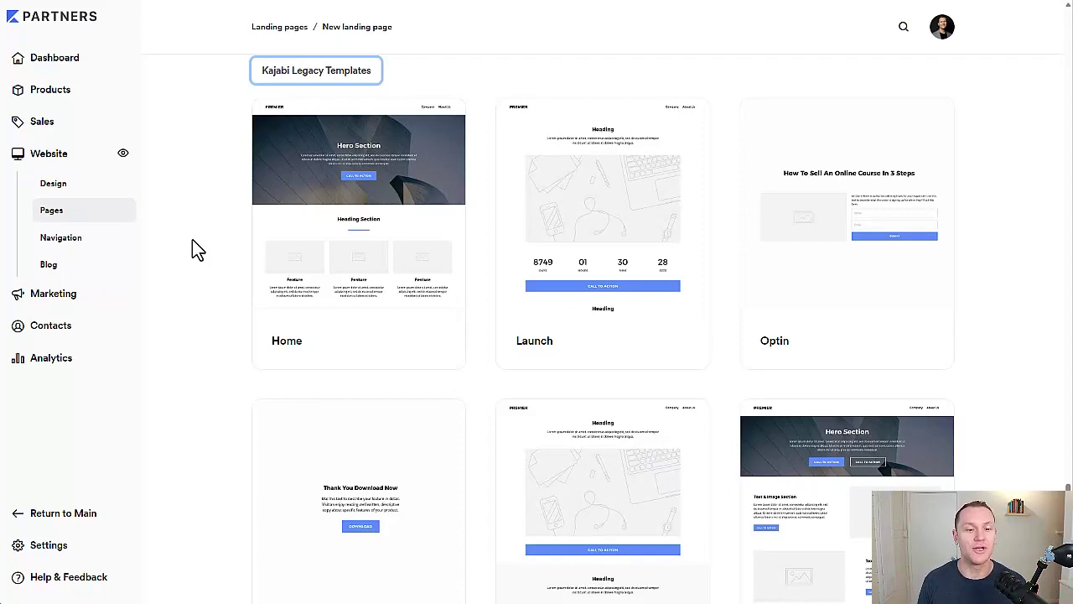
pyautogui.scroll(10, 249, 354)
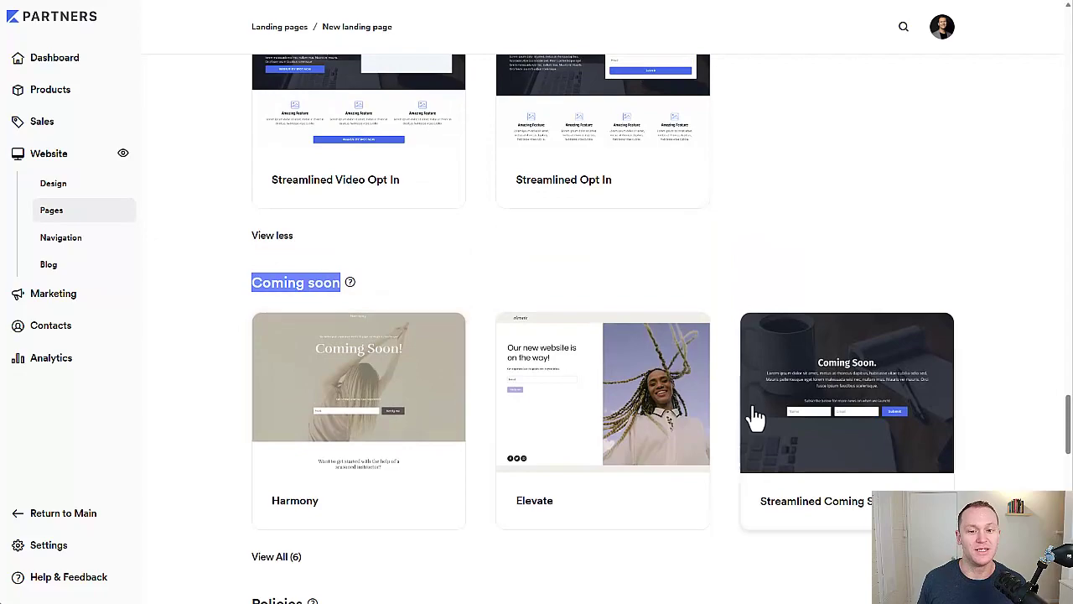
pyautogui.scroll(5, 319, 395)
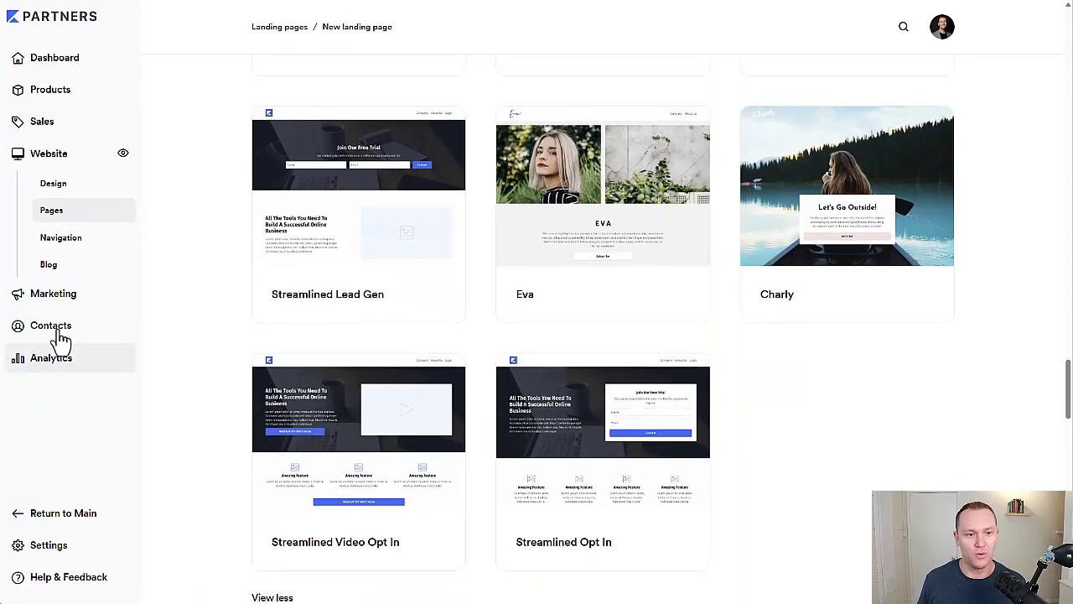
pyautogui.scroll(-10, 209, 289)
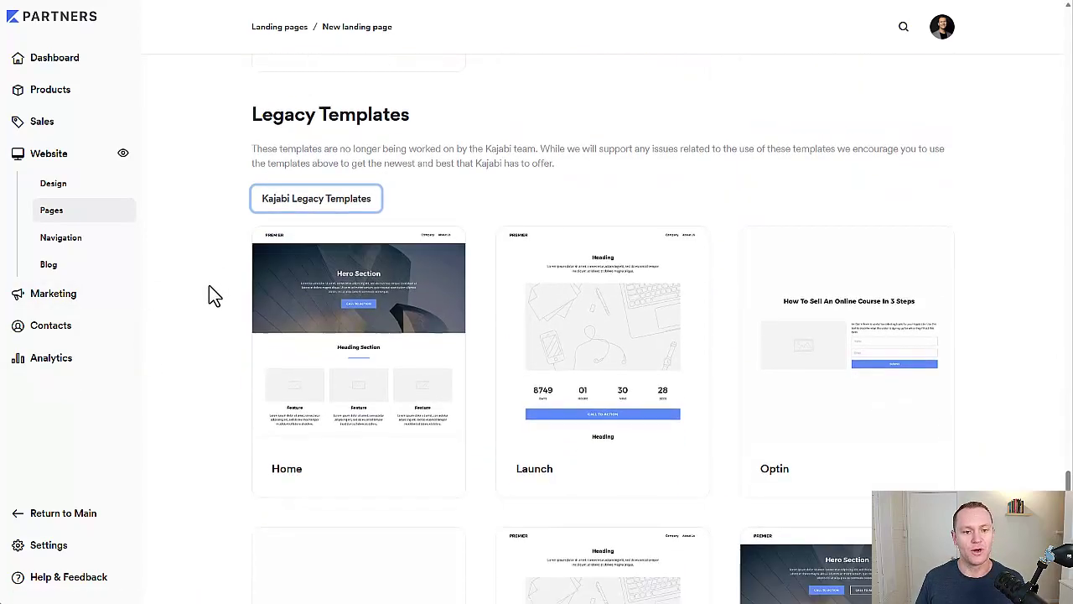
pyautogui.scroll(-7, 209, 286)
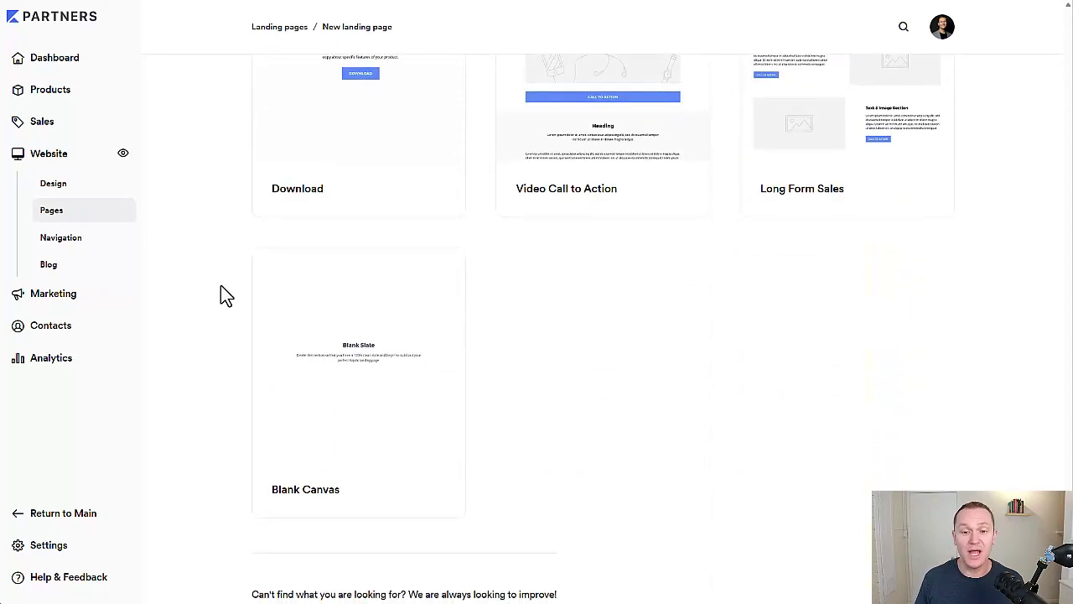
pyautogui.scroll(3, 276, 363)
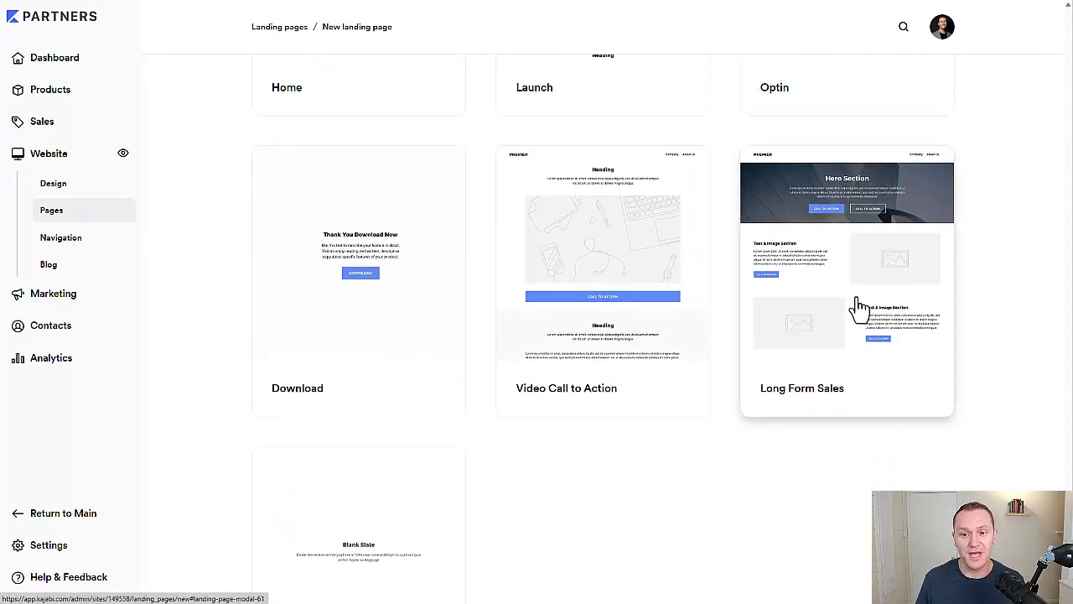
pyautogui.scroll(5, 479, 341)
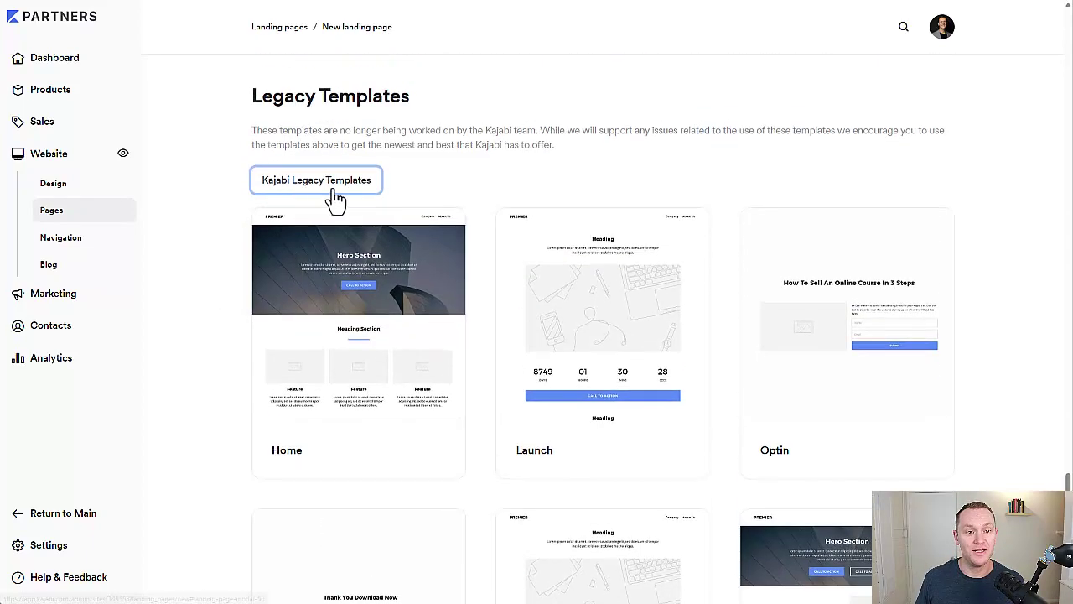
pyautogui.click(270, 193)
# - Create a landing page titled "Sales Page" from the Thyme template in the Sales group
pyautogui.scroll(15, 206, 278)
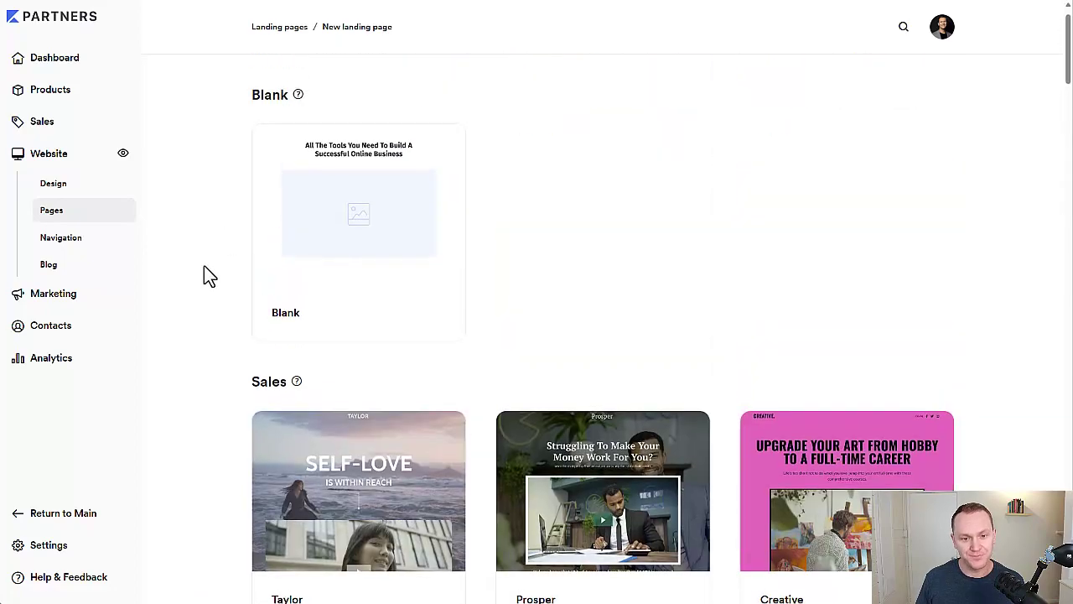
pyautogui.scroll(-4, 209, 274)
pyautogui.scroll(1, 210, 275)
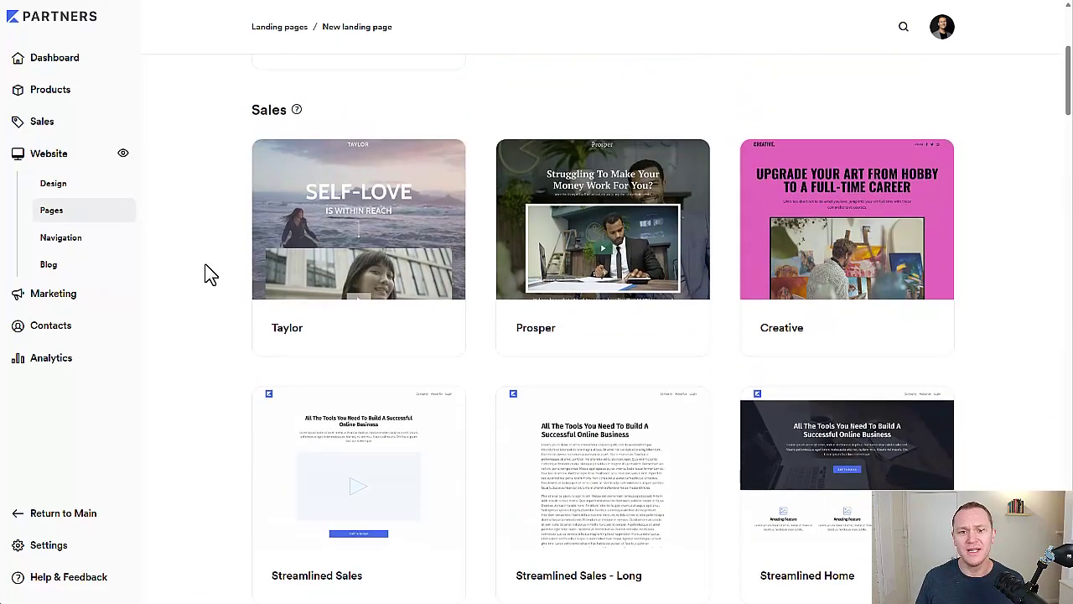
pyautogui.scroll(-5, 587, 411)
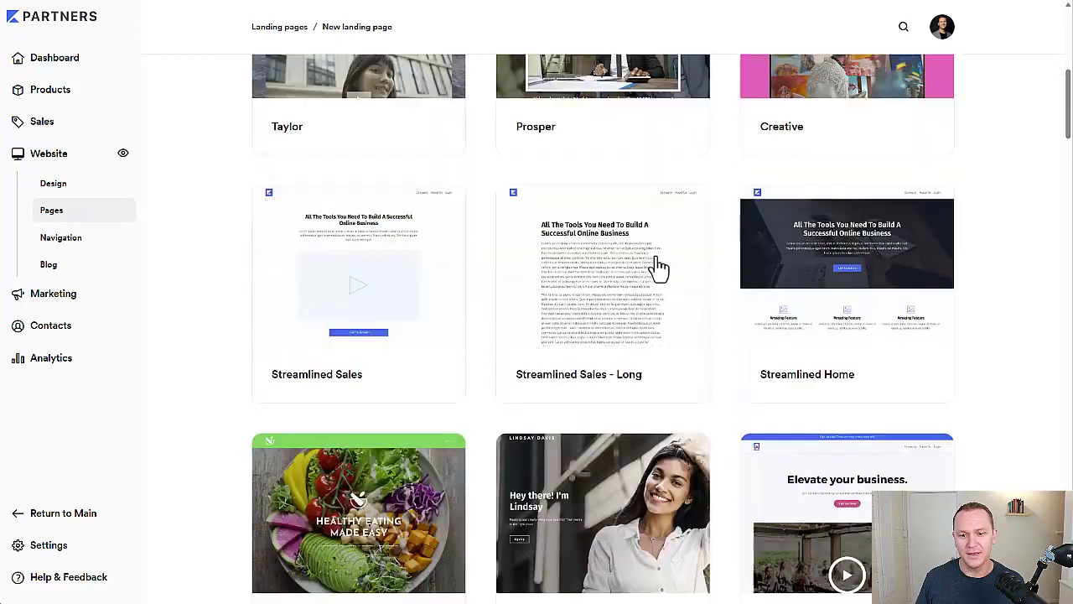
pyautogui.scroll(-4, 561, 248)
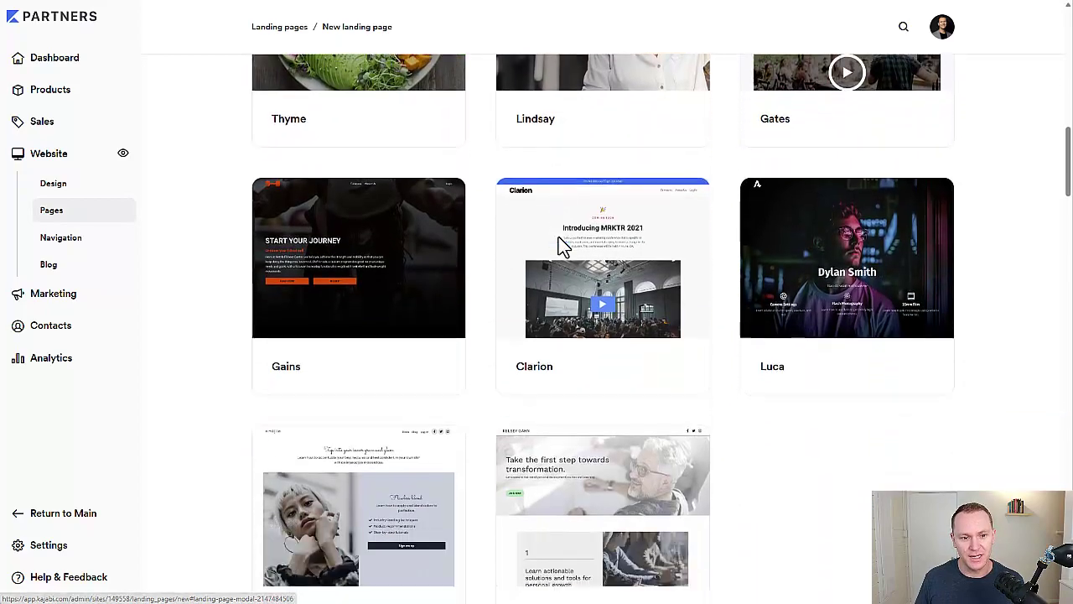
pyautogui.scroll(4, 537, 251)
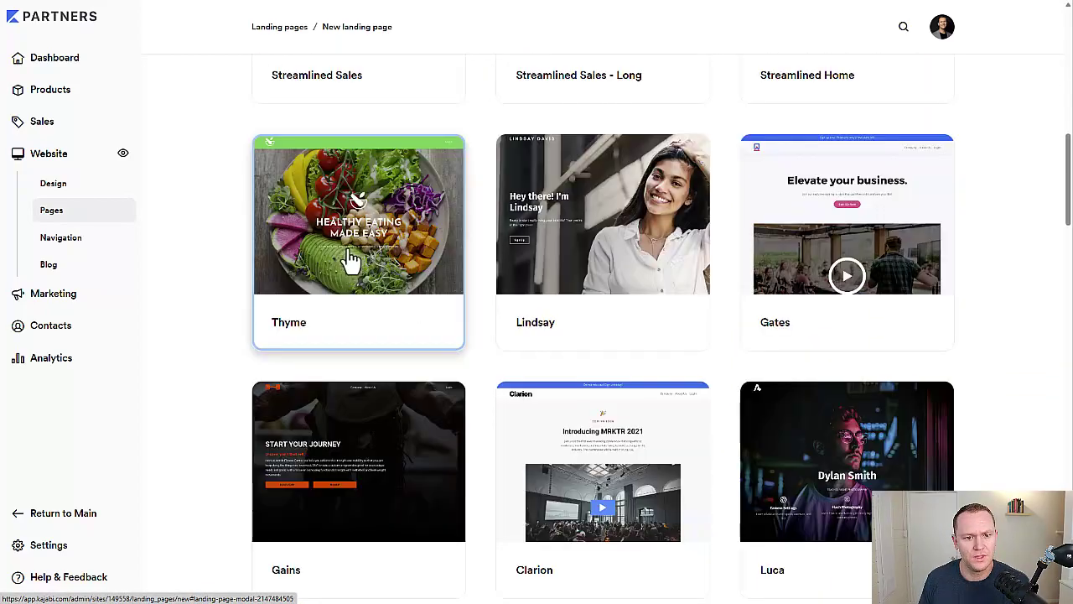
pyautogui.click(347, 256)
pyautogui.click(651, 191)
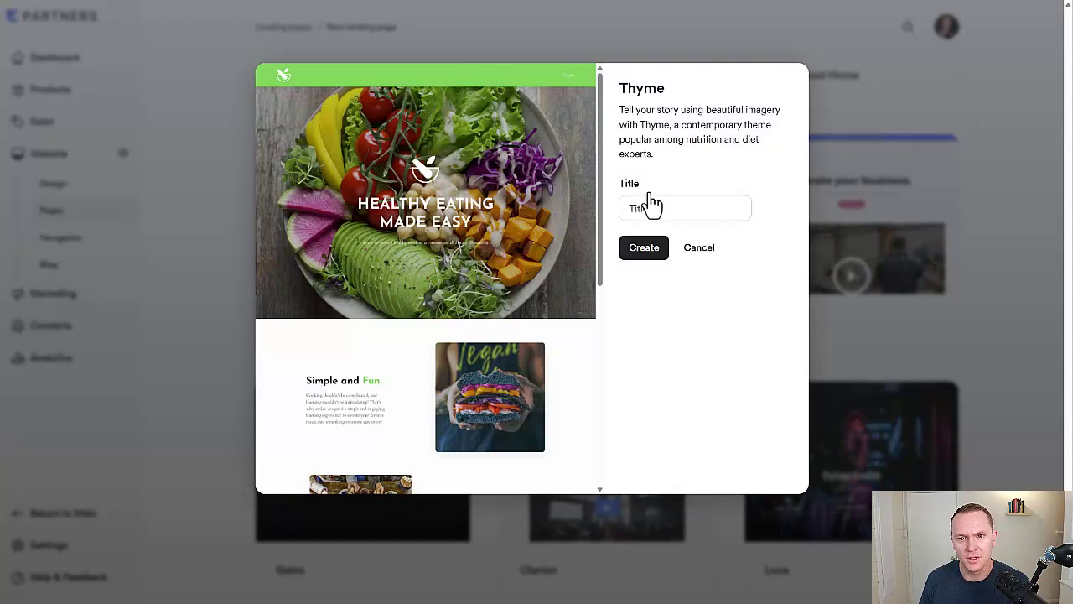
pyautogui.click(652, 209)
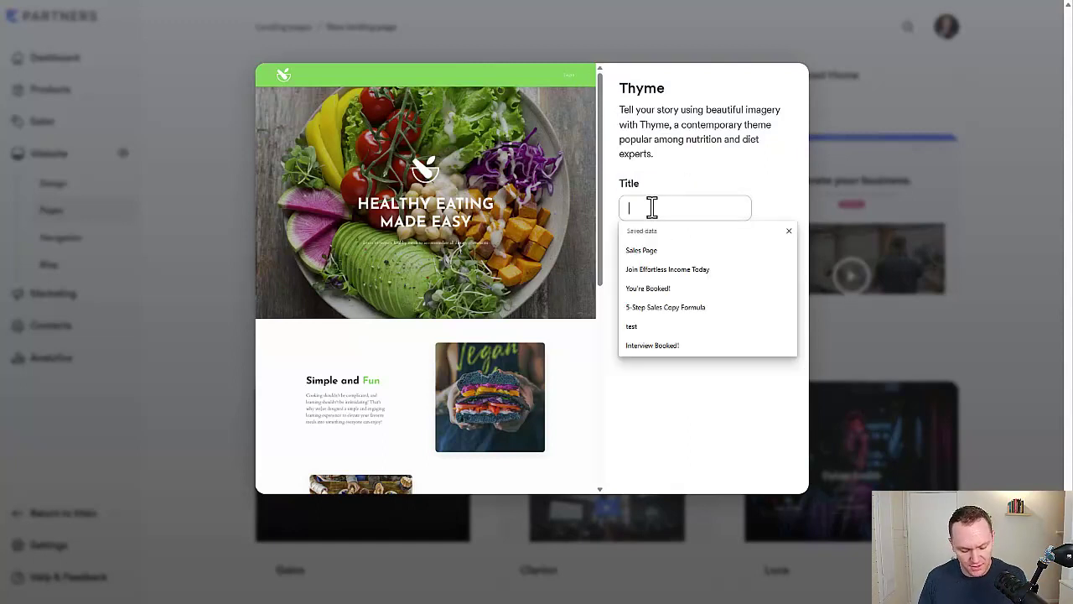
pyautogui.write('Sales')
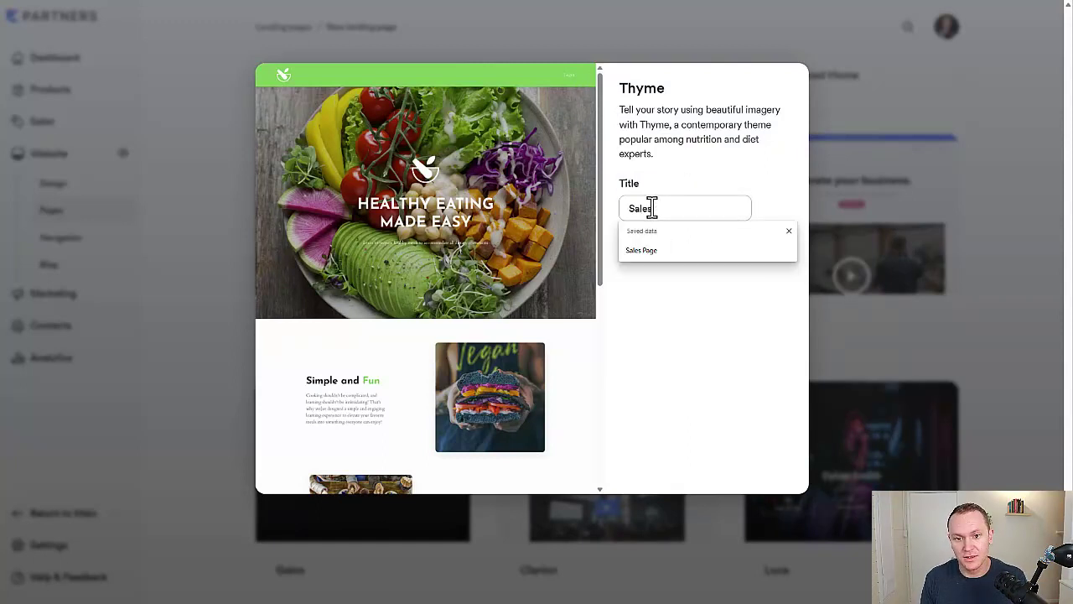
pyautogui.write(' Page')
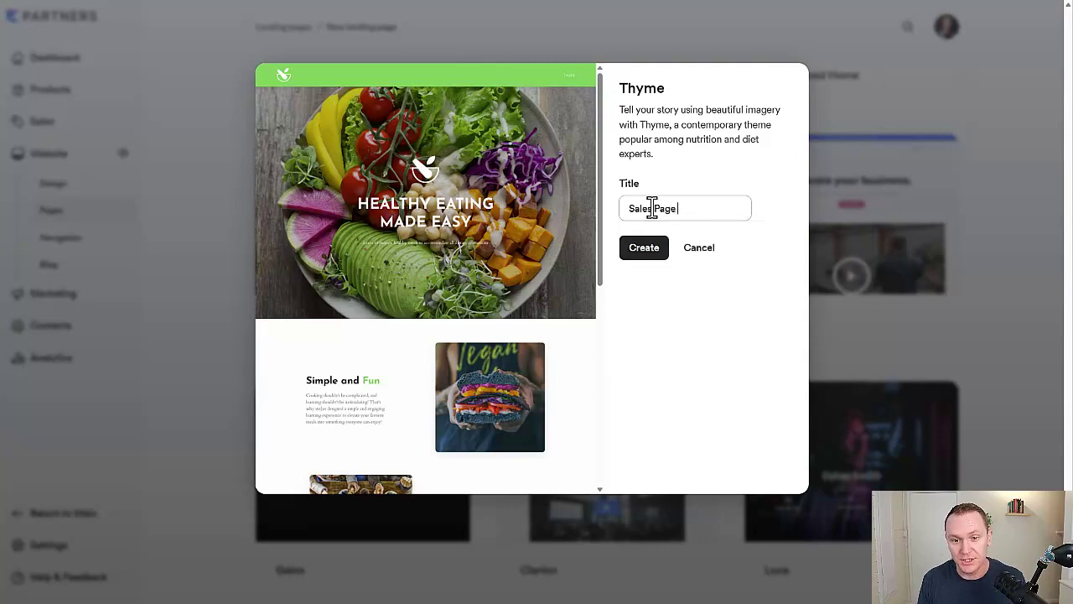
pyautogui.click(660, 249)
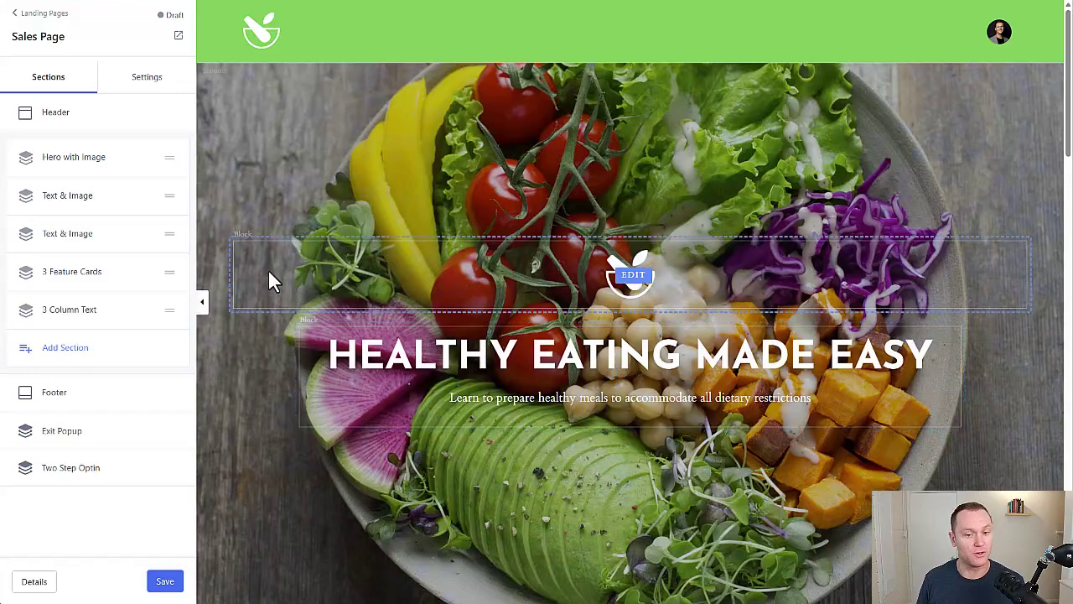
# - Open the "Simple and Fun" text block for editing and select its body paragraph
pyautogui.scroll(-5, 305, 297)
pyautogui.scroll(-1, 307, 300)
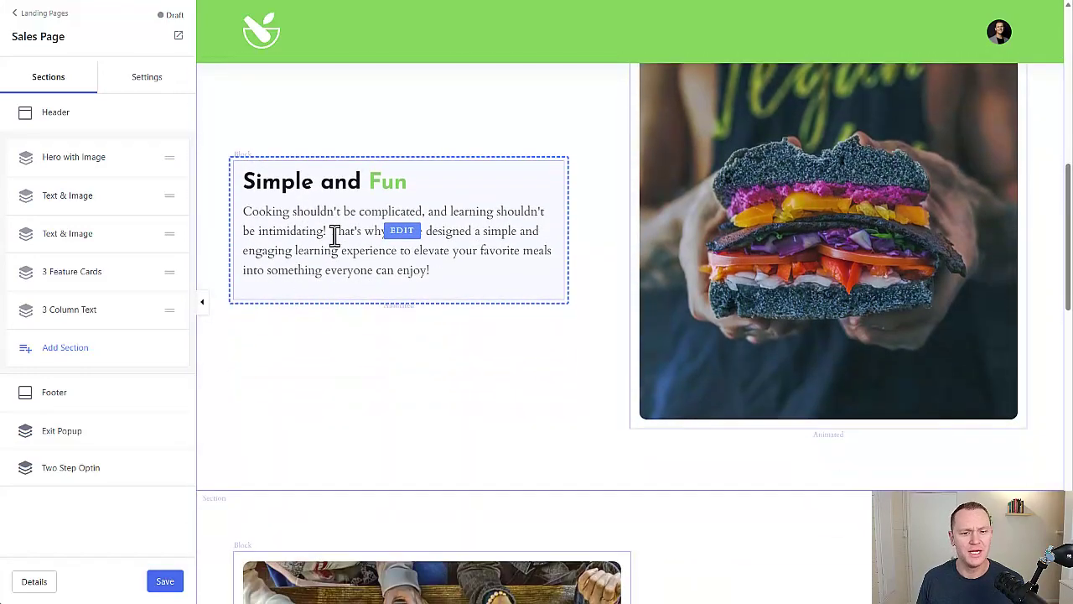
pyautogui.scroll(1, 335, 235)
pyautogui.click(394, 319)
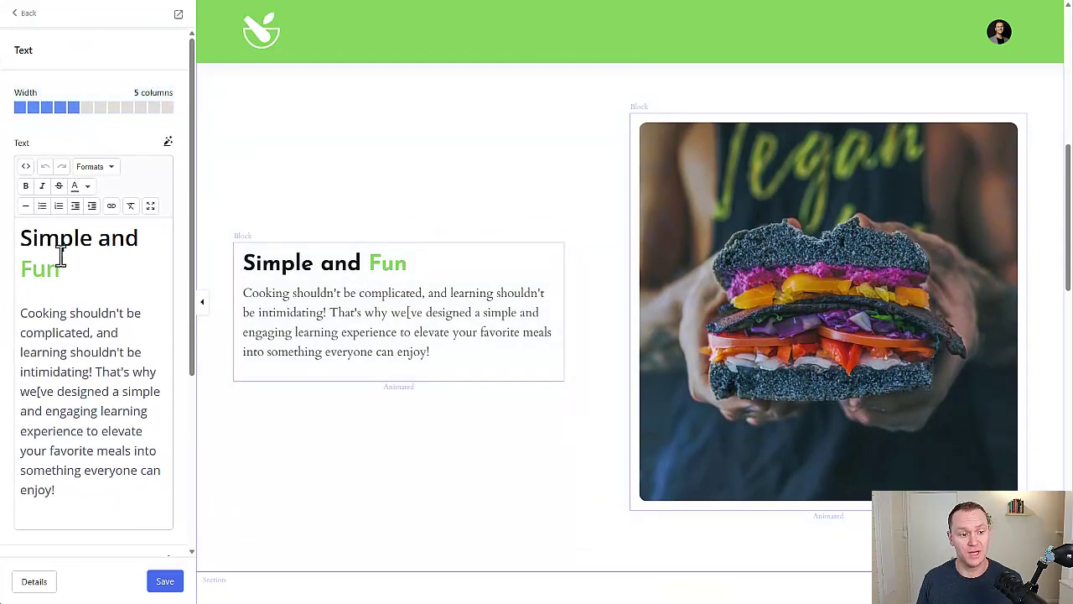
pyautogui.scroll(-3, 61, 257)
pyautogui.scroll(1, 59, 280)
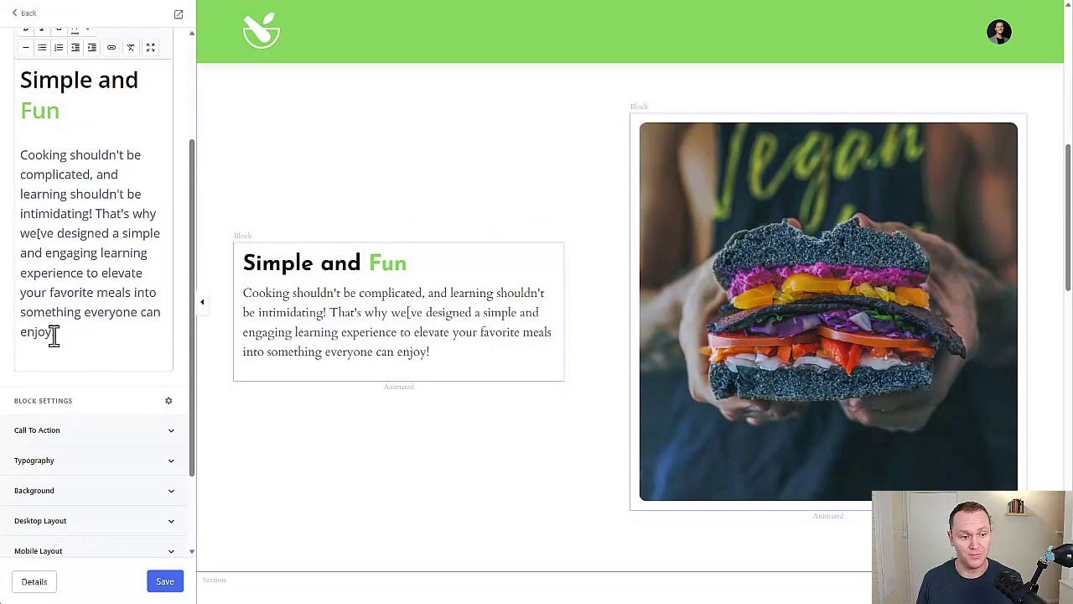
pyautogui.moveTo(53, 333); pyautogui.dragTo(29, 164)
pyautogui.scroll(2, 29, 164)
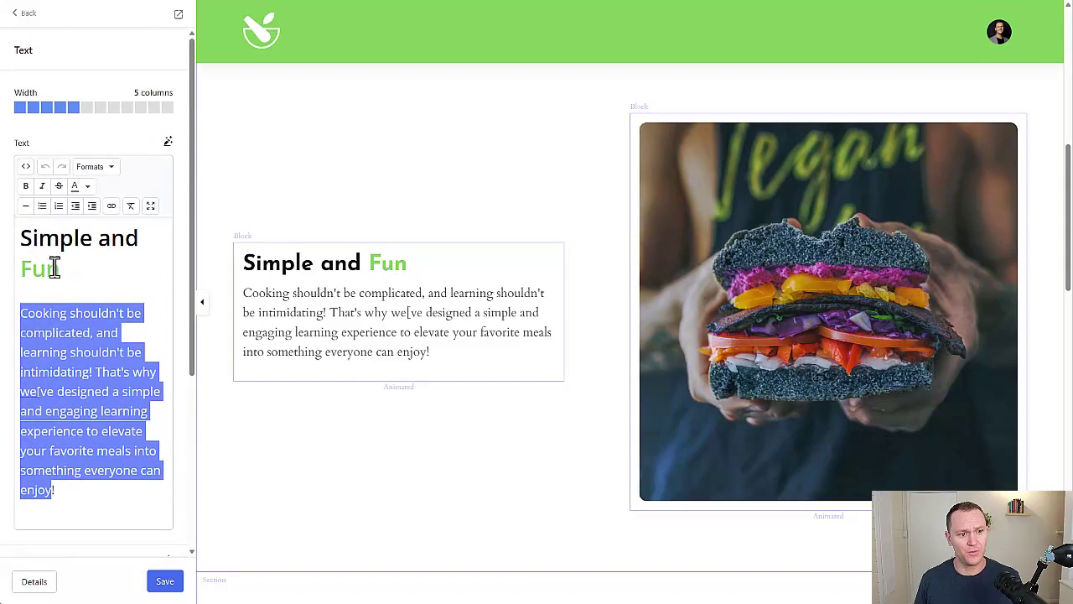
# - Change the heading word "Fun" to blue and save the page
pyautogui.moveTo(55, 267); pyautogui.dragTo(23, 275)
pyautogui.click(82, 186)
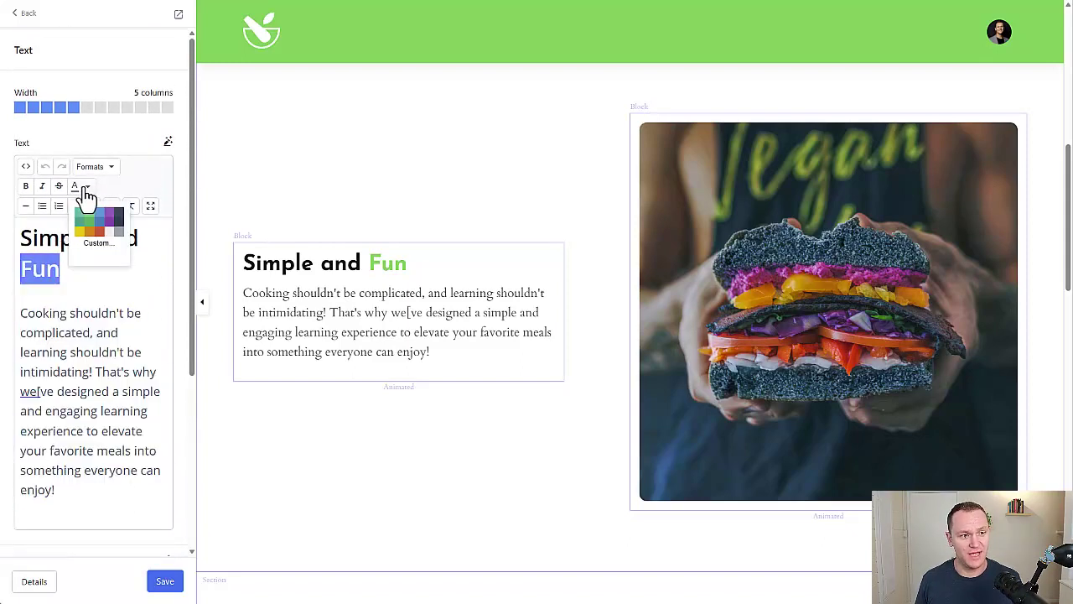
pyautogui.click(100, 216)
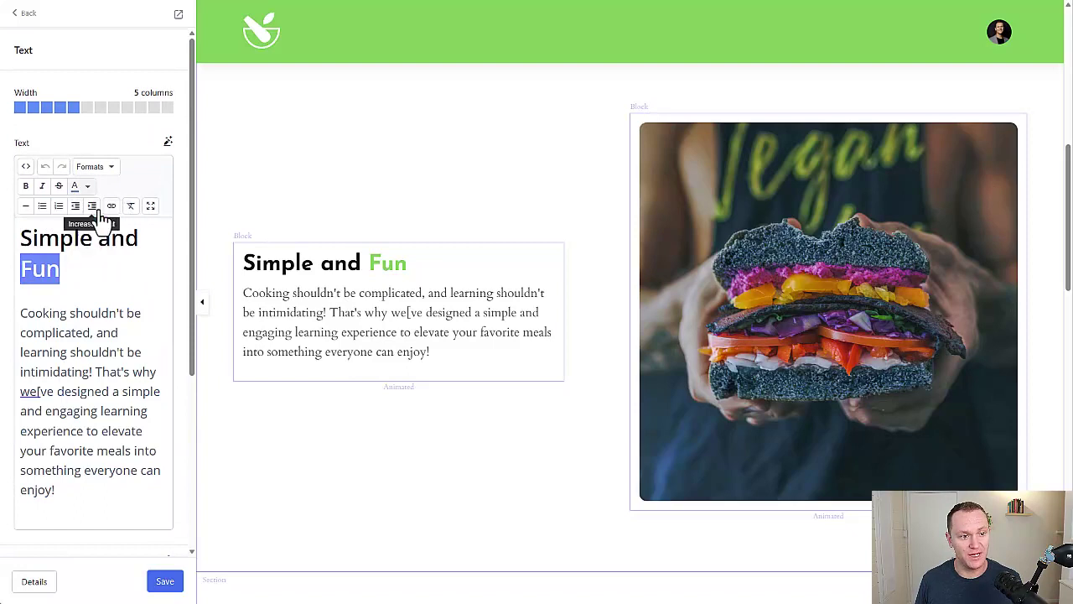
pyautogui.click(145, 269)
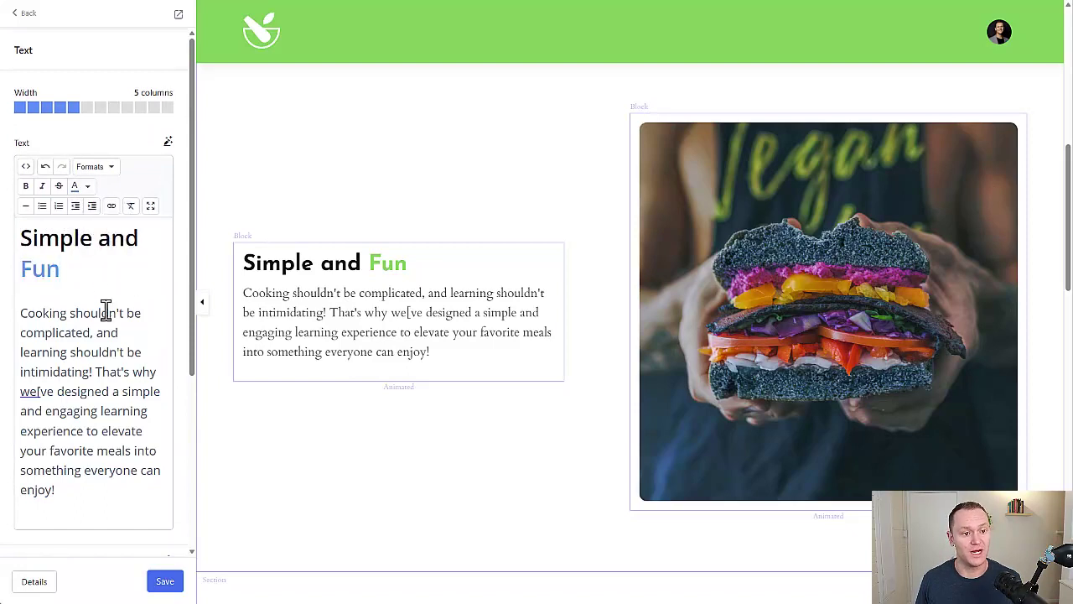
pyautogui.click(170, 584)
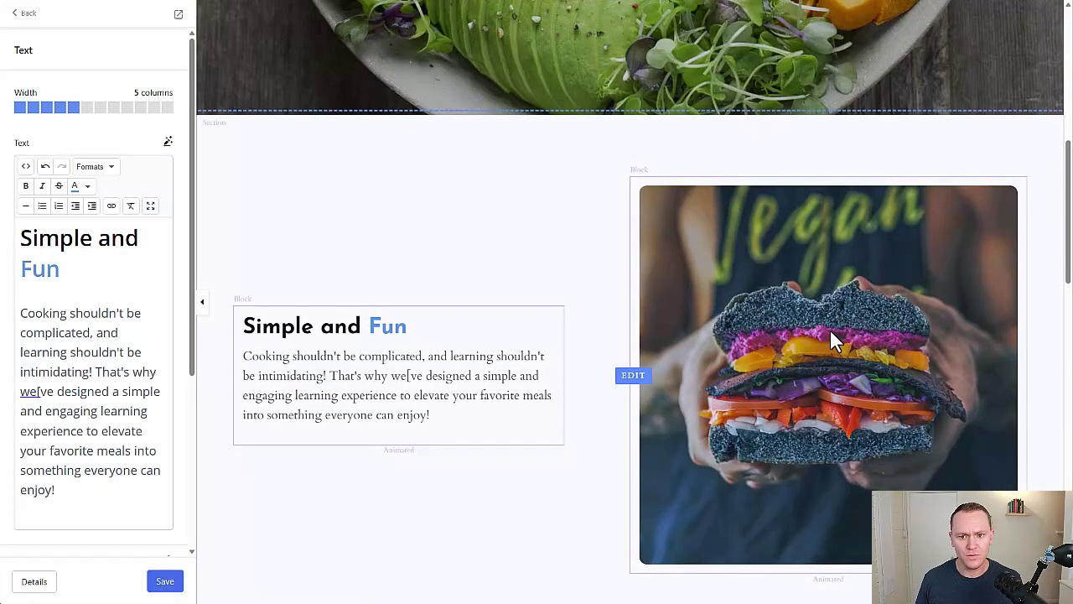
# - Open the settings of the burger image block and check its image source and formatting options
pyautogui.click(829, 328)
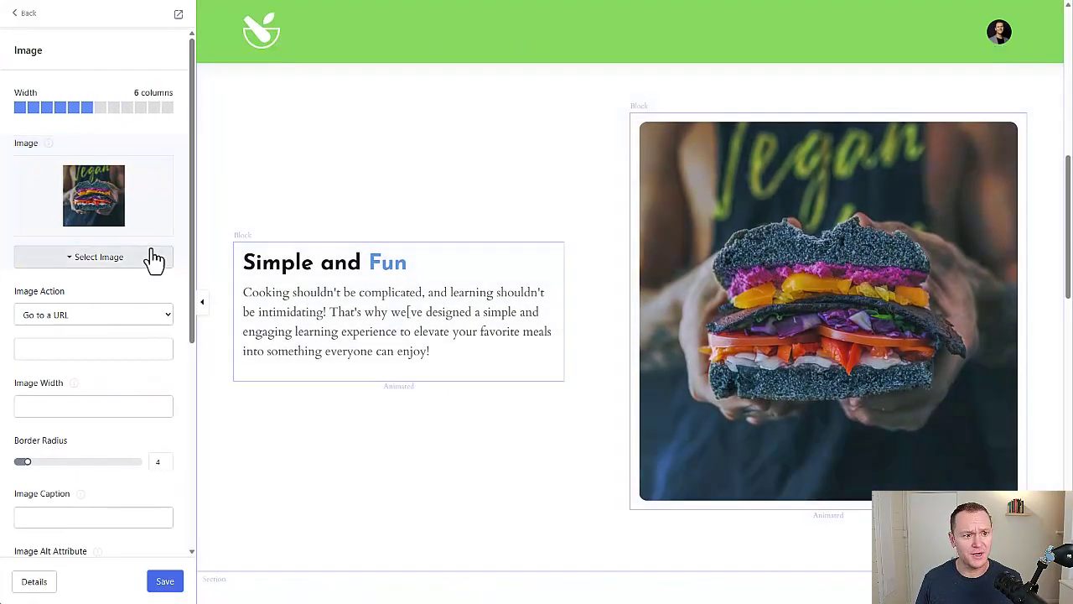
pyautogui.click(108, 258)
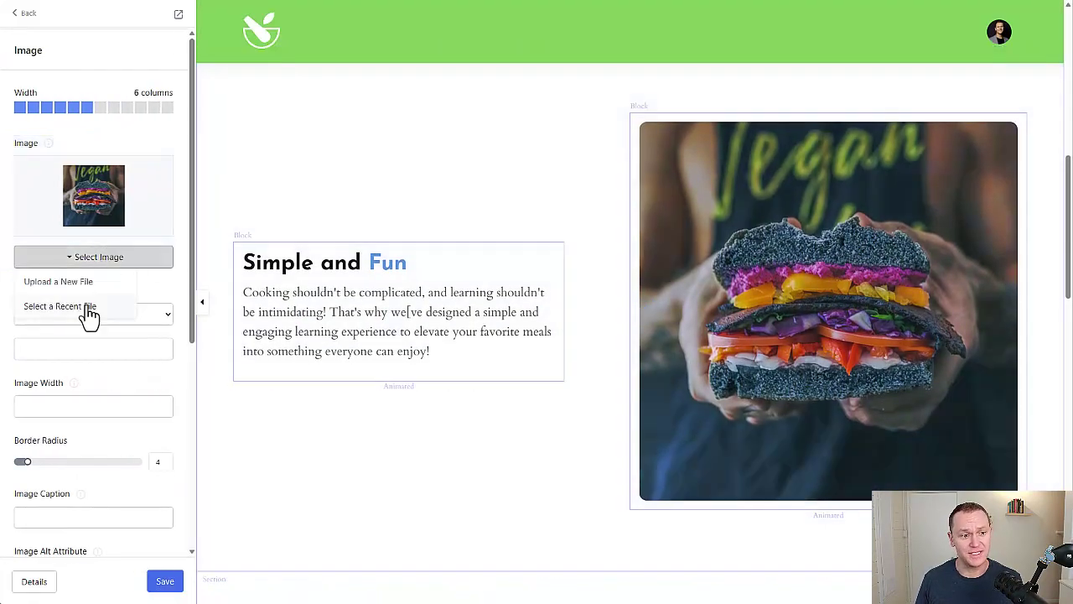
pyautogui.click(154, 289)
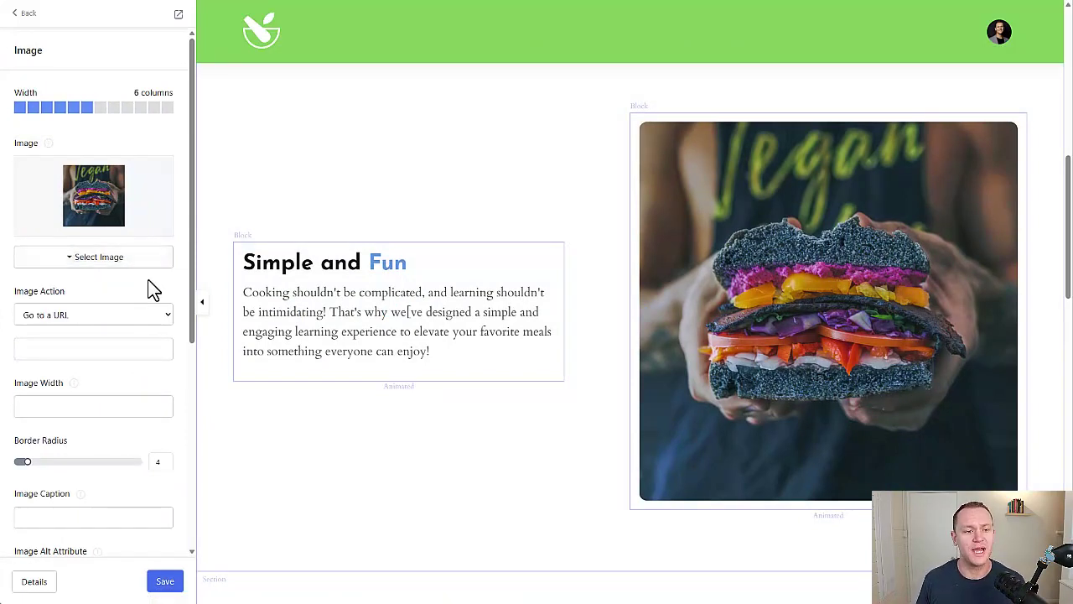
pyautogui.scroll(-1, 153, 290)
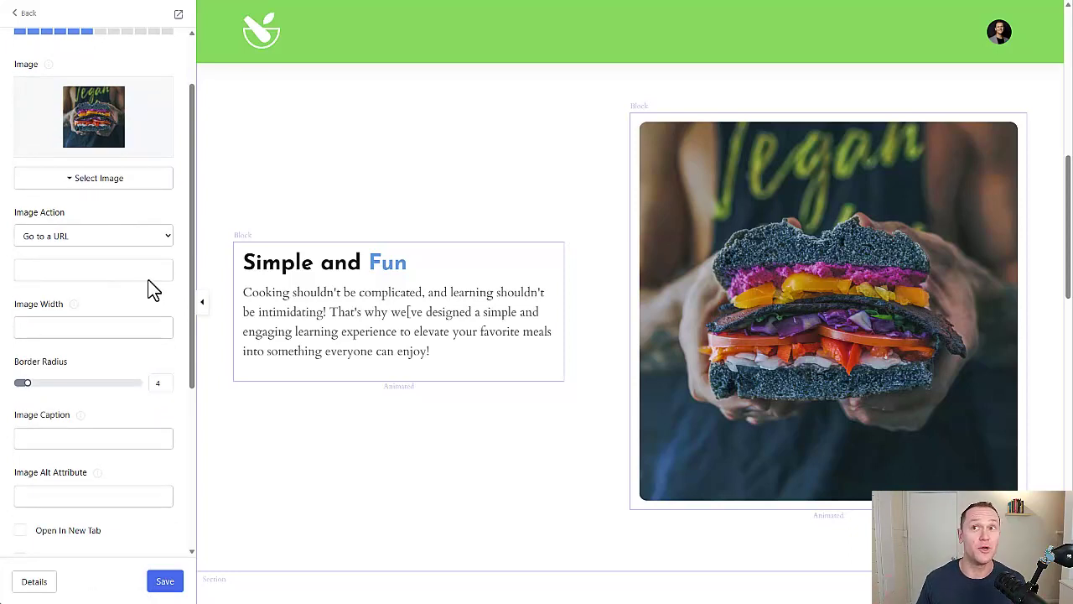
pyautogui.scroll(1, 153, 289)
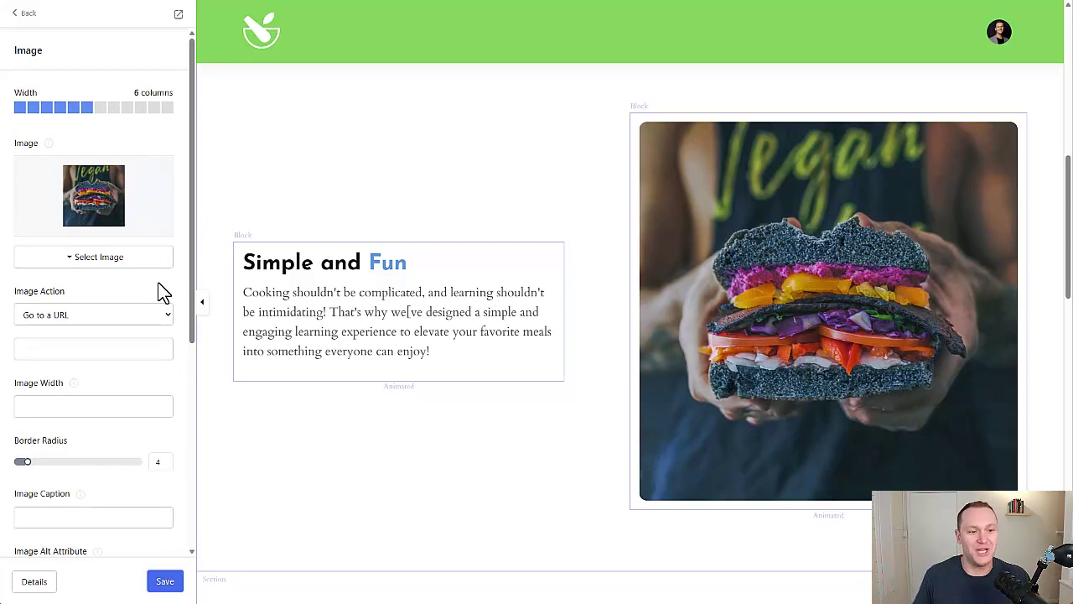
# - Bring up the file upload window for the burger image, look over its import sources, and close it
pyautogui.click(141, 260)
pyautogui.click(88, 281)
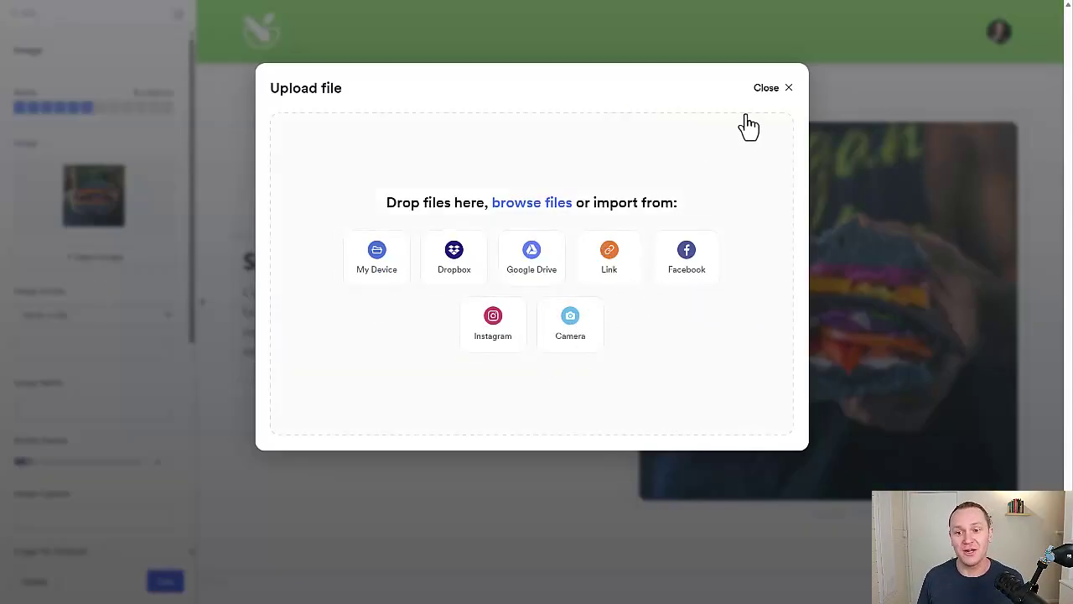
pyautogui.click(767, 89)
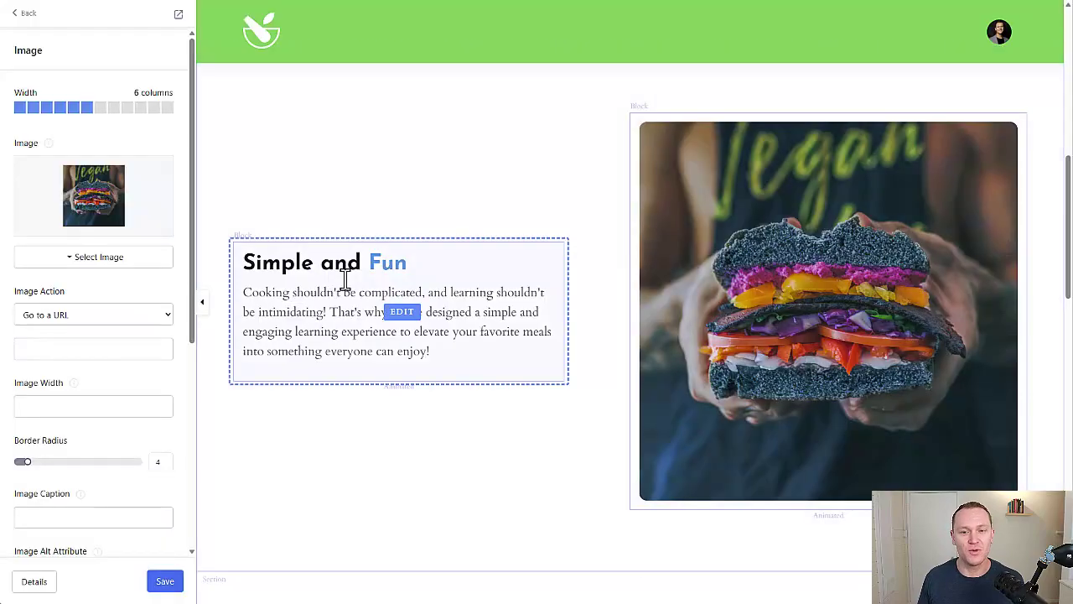
pyautogui.scroll(-2, 428, 263)
pyautogui.scroll(2, 431, 265)
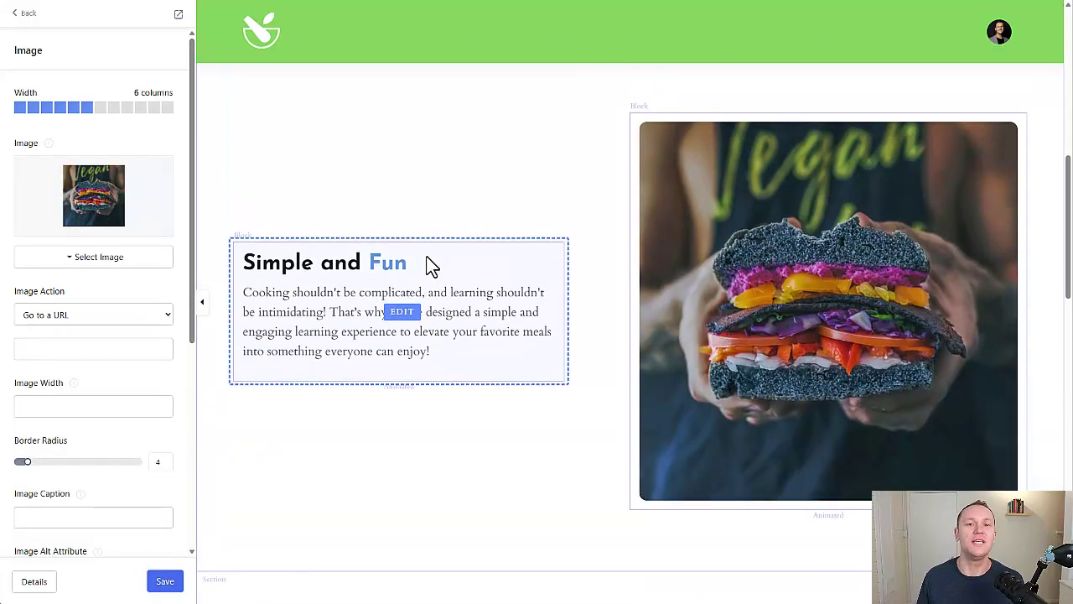
# - Open the settings of the header's logo block and check its logo image options
pyautogui.scroll(6, 428, 260)
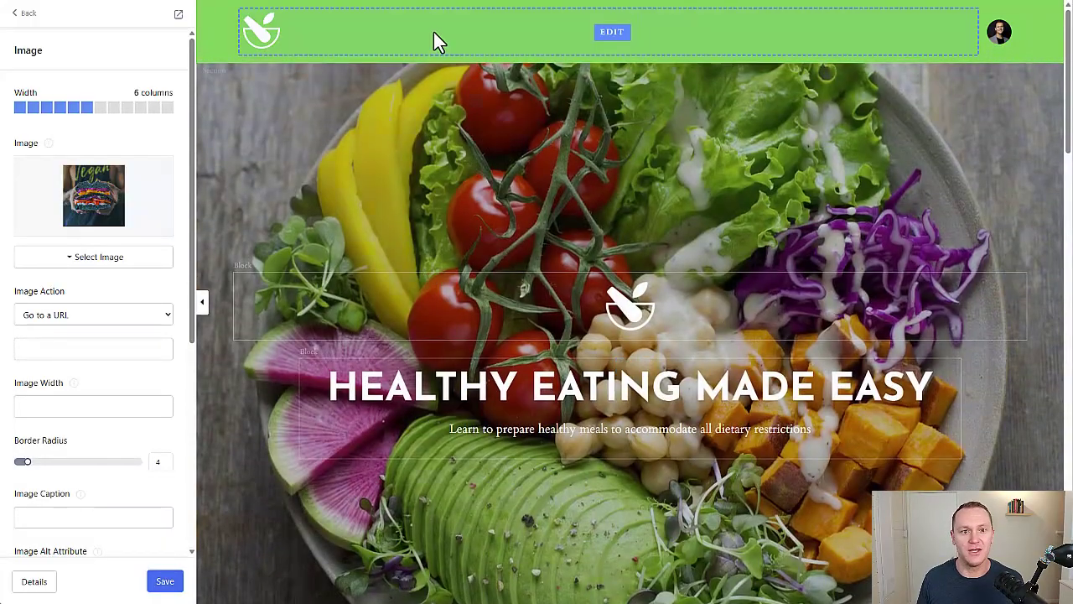
pyautogui.click(433, 32)
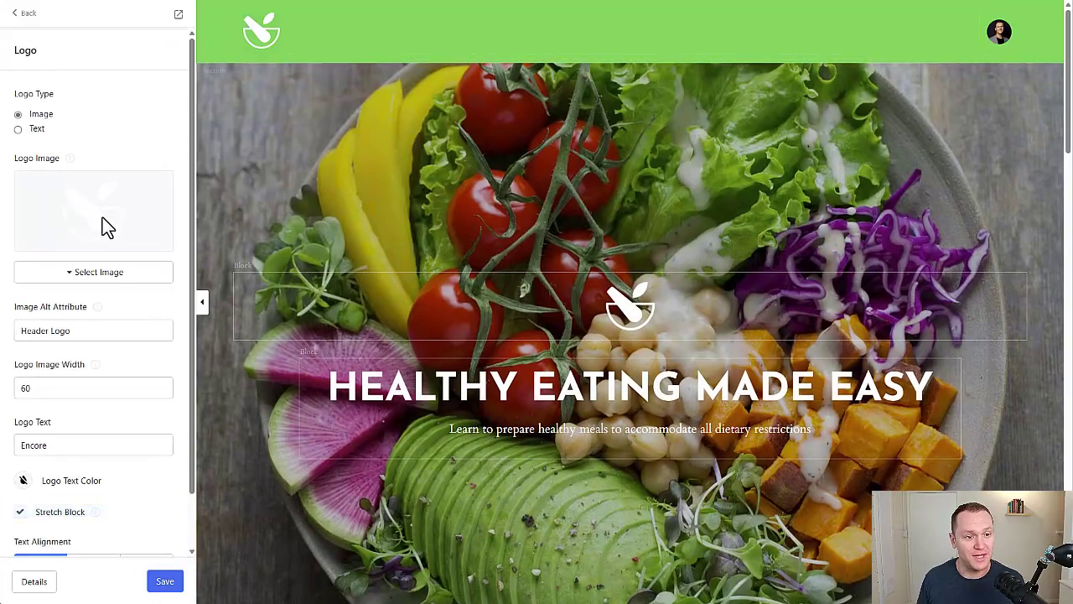
pyautogui.moveTo(102, 218); pyautogui.dragTo(28, 212)
pyautogui.click(115, 158)
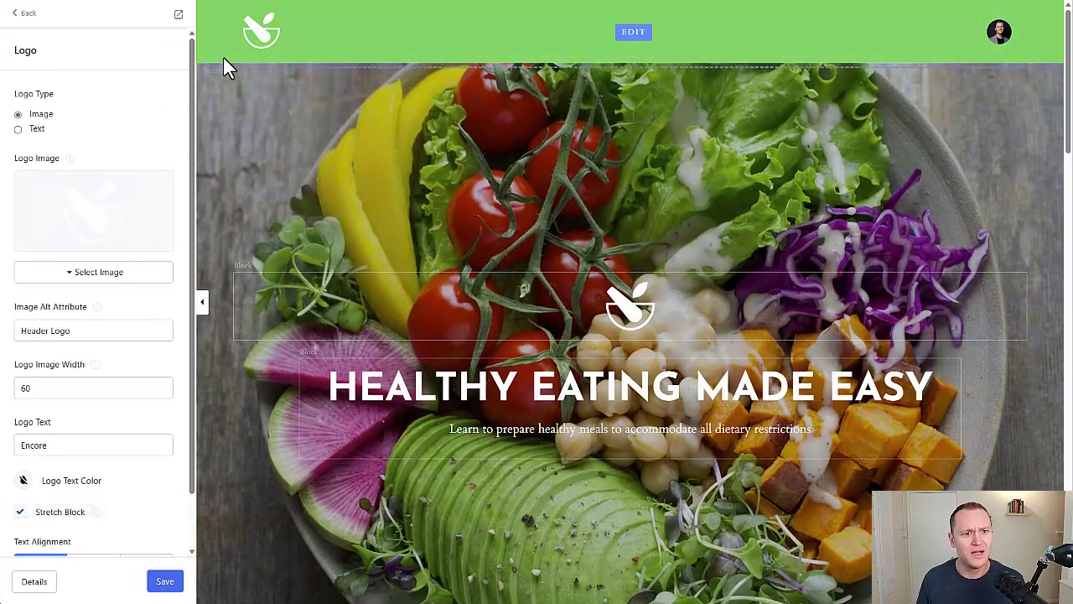
# - Set the header's background color and sticky background color to the same blue, and save the page
pyautogui.click(215, 37)
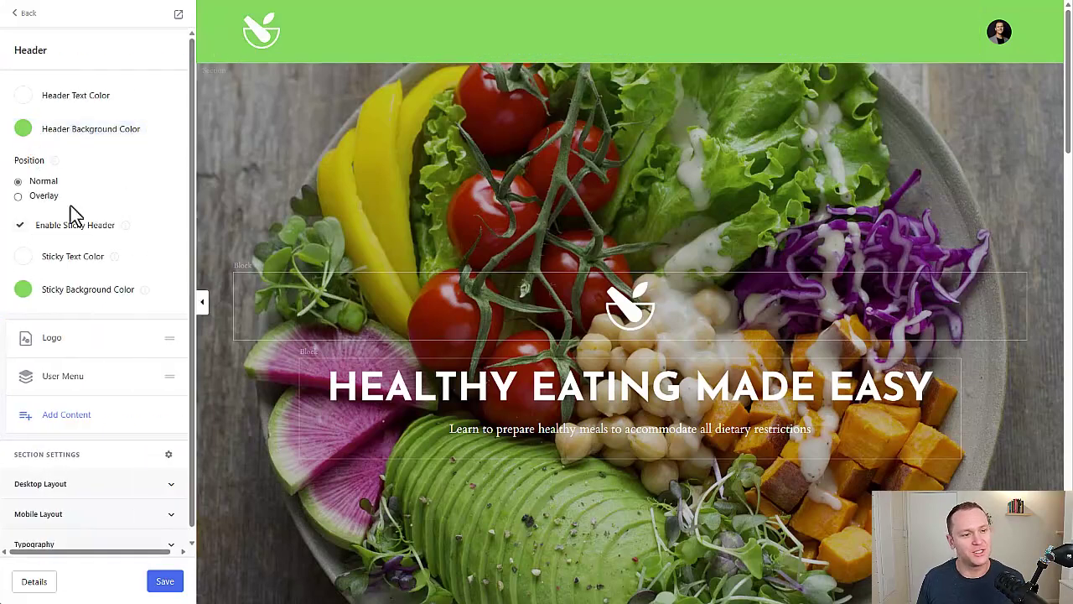
pyautogui.click(21, 131)
pyautogui.click(80, 157)
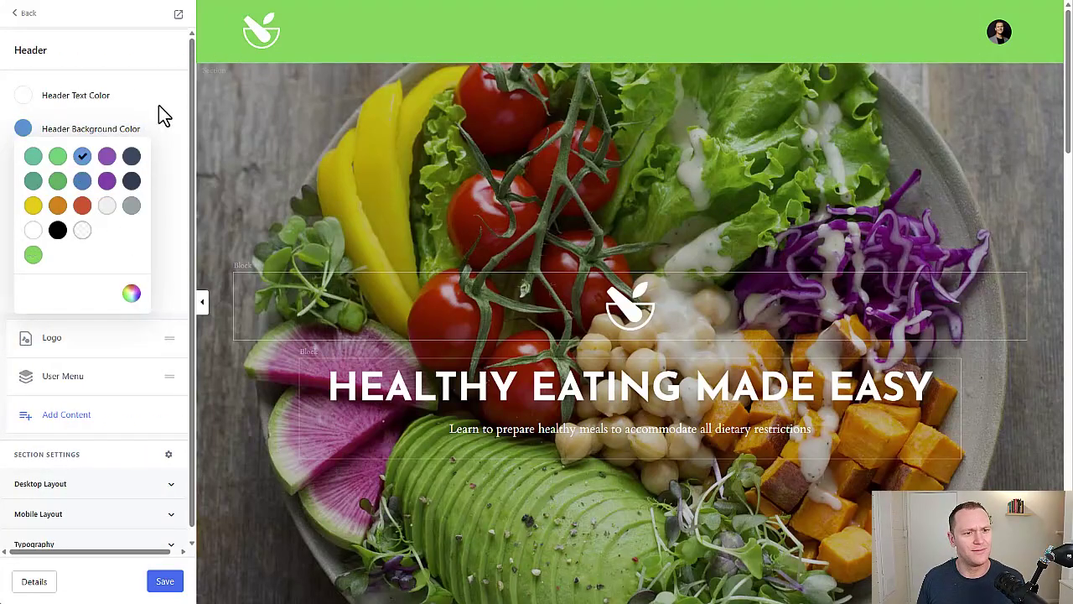
pyautogui.click(158, 105)
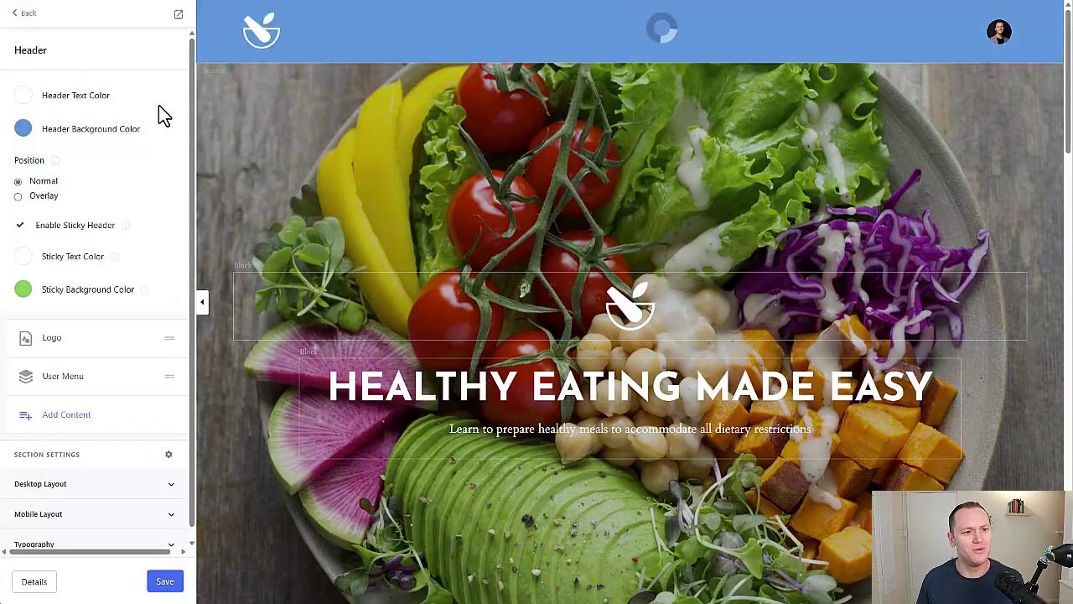
pyautogui.click(22, 293)
pyautogui.click(82, 317)
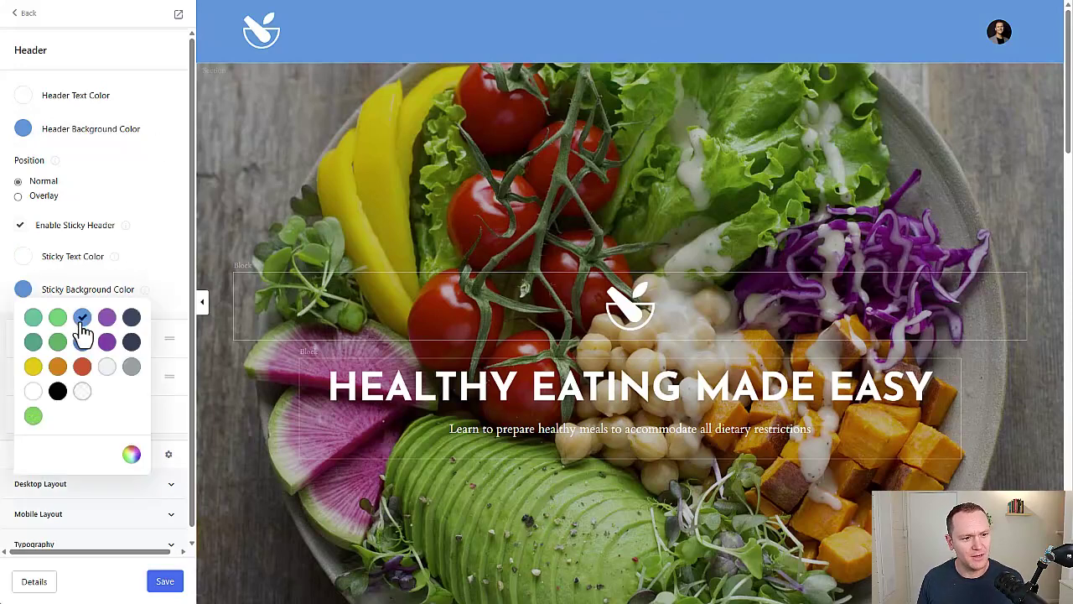
pyautogui.click(167, 586)
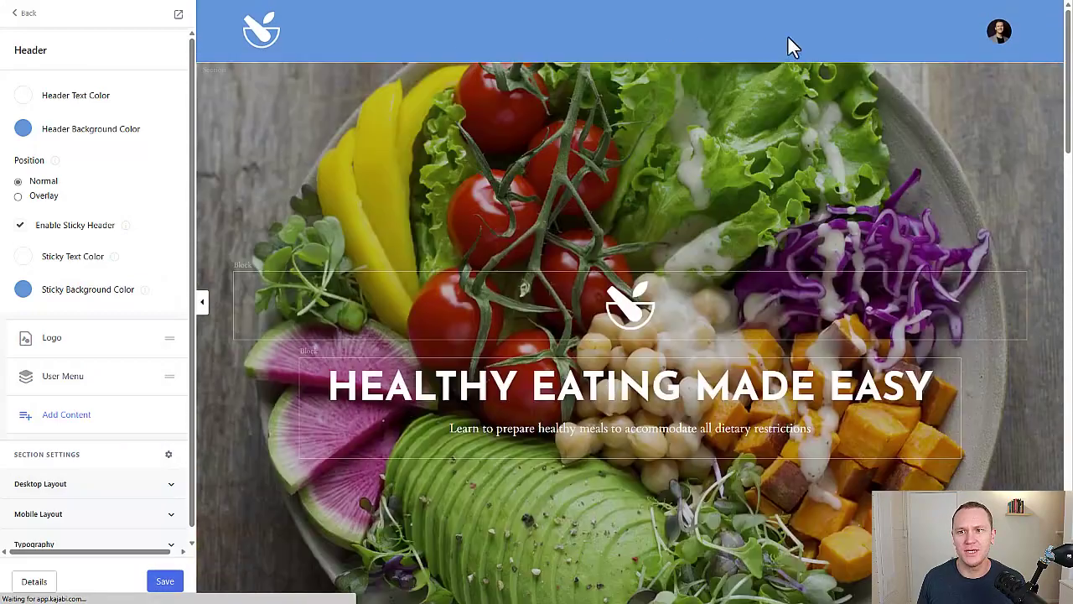
# - Return to the page's section list and delete the 3 Column Text section containing the instructors
pyautogui.scroll(-2, 539, 151)
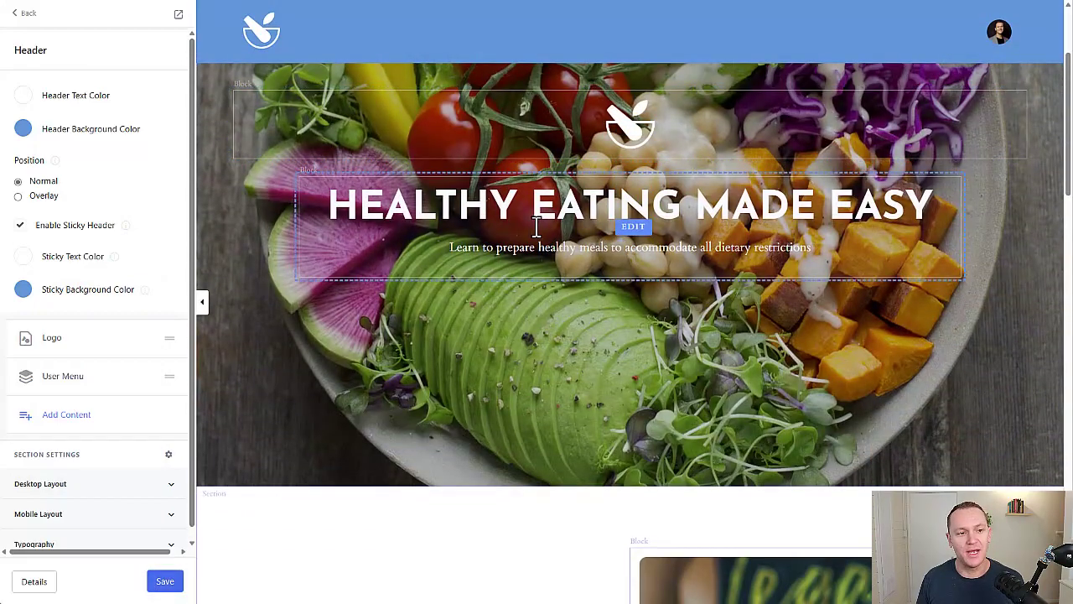
pyautogui.scroll(-4, 531, 228)
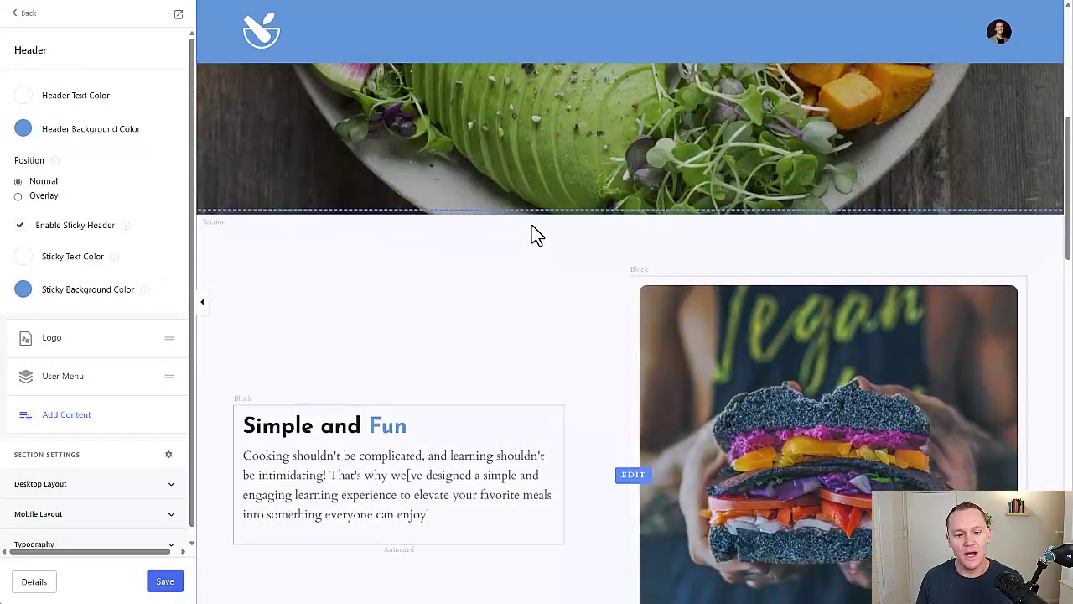
pyautogui.click(23, 15)
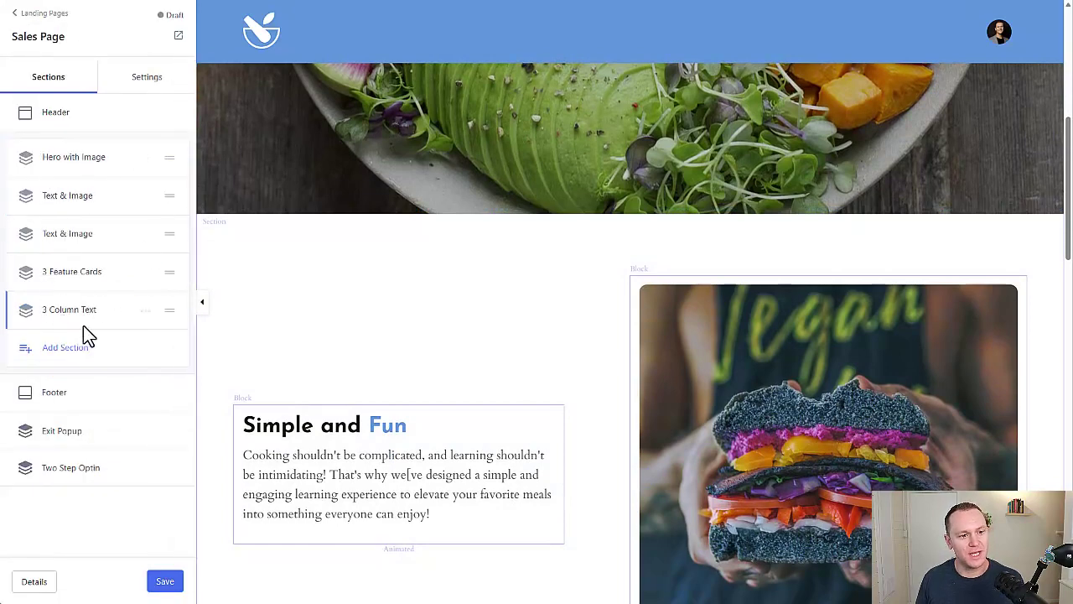
pyautogui.click(145, 311)
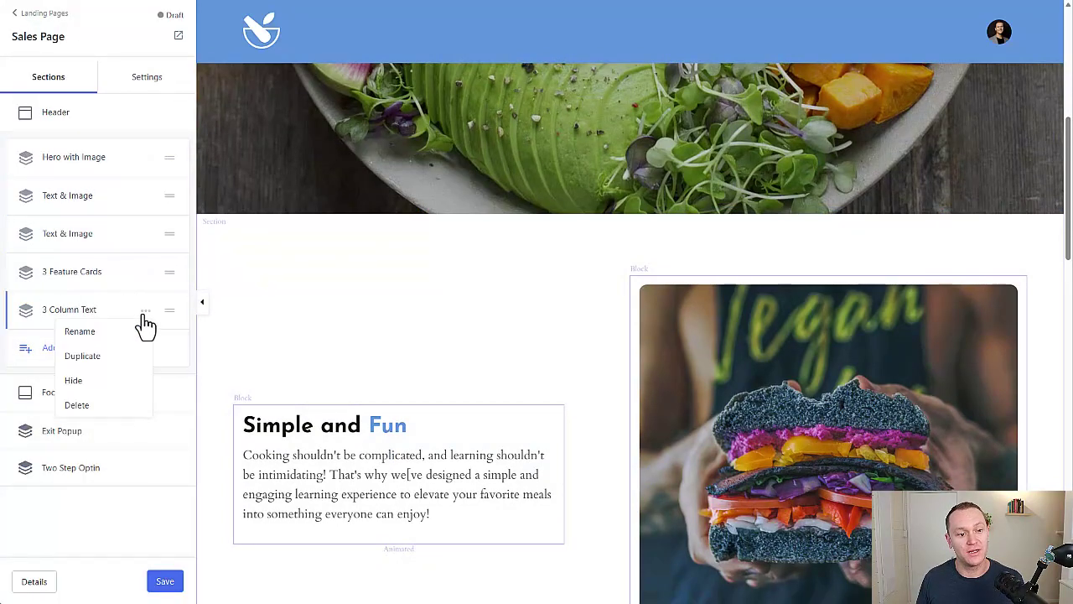
pyautogui.click(271, 313)
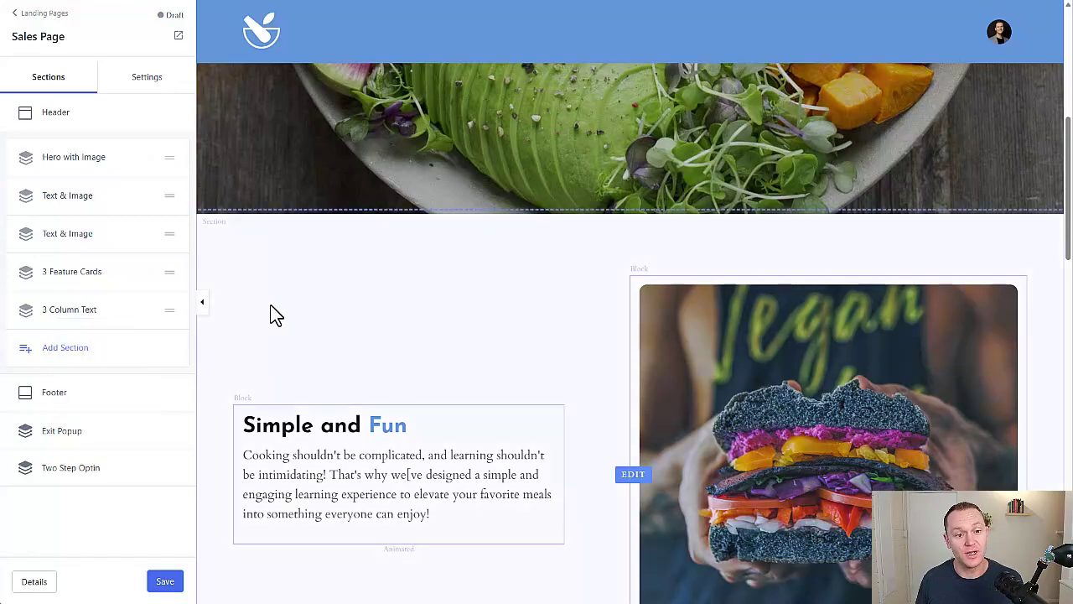
pyautogui.scroll(-15, 270, 305)
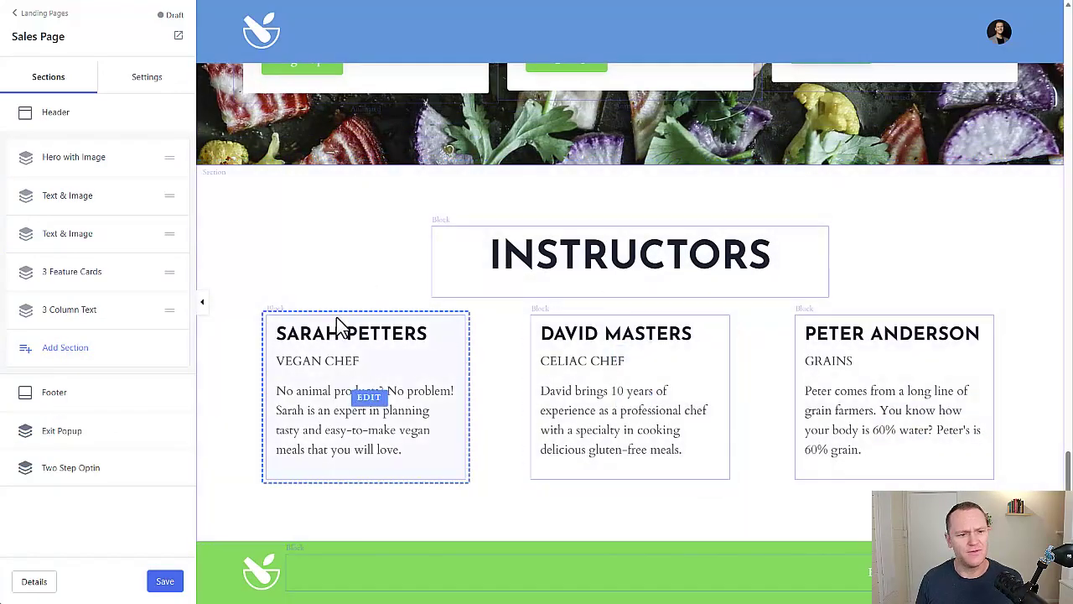
pyautogui.click(145, 311)
pyautogui.click(95, 411)
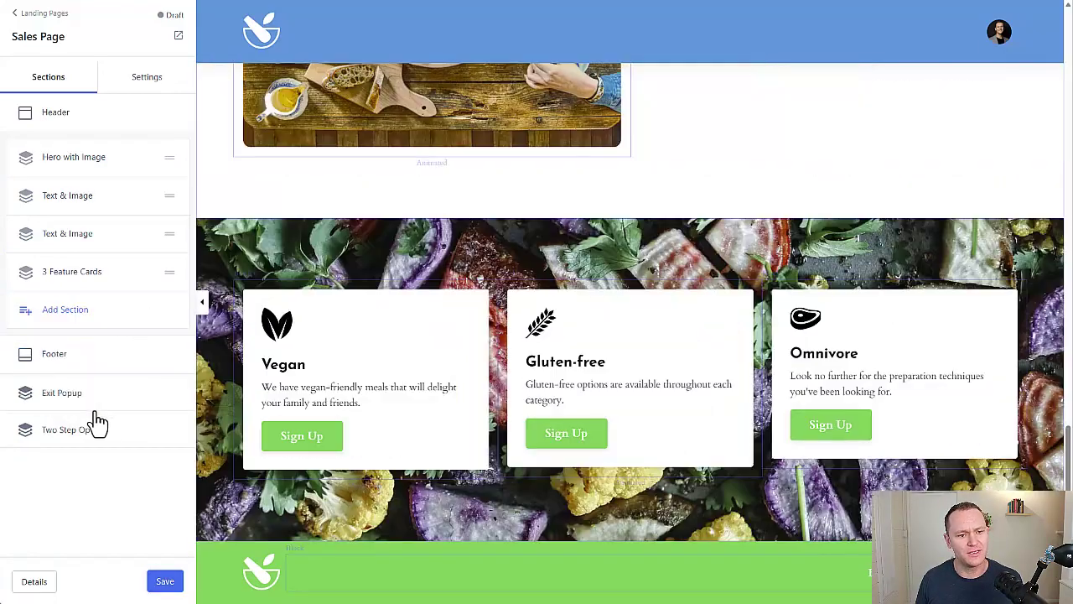
# - Open the library of addable sections, browse its categories down to Custom, and preview the FAQ Grid and FAQ sections
pyautogui.click(71, 318)
pyautogui.scroll(-5, 88, 201)
pyautogui.scroll(-5, 88, 202)
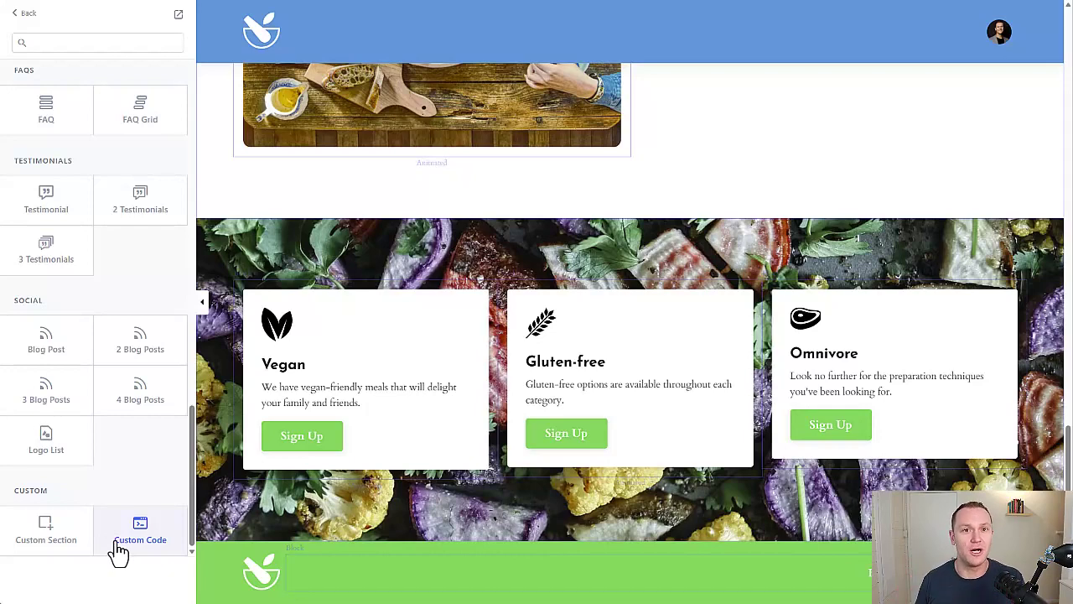
pyautogui.scroll(3, 117, 552)
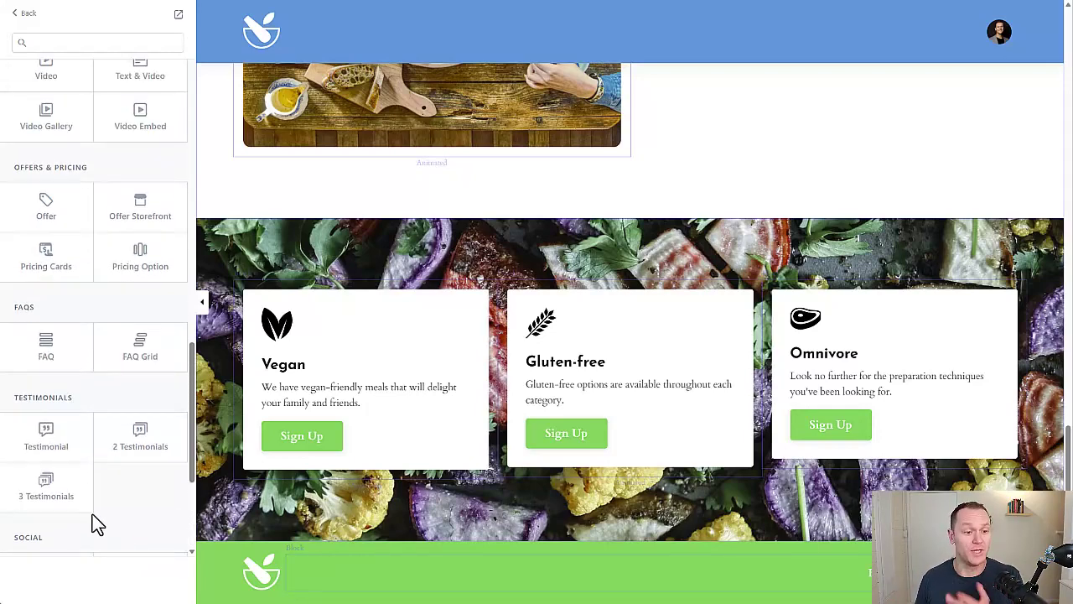
pyautogui.click(46, 339)
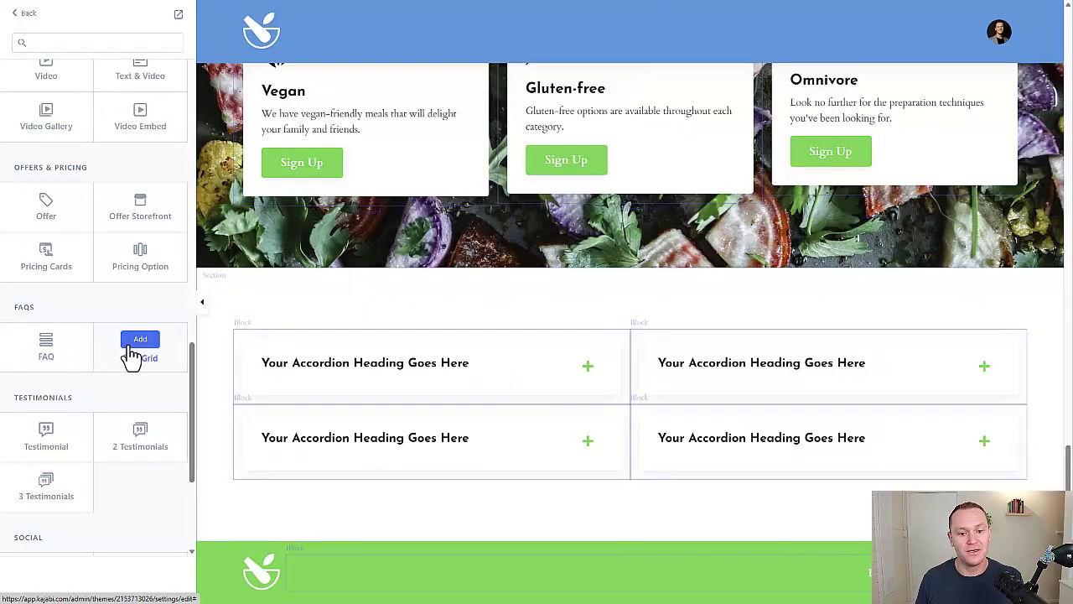
pyautogui.click(63, 373)
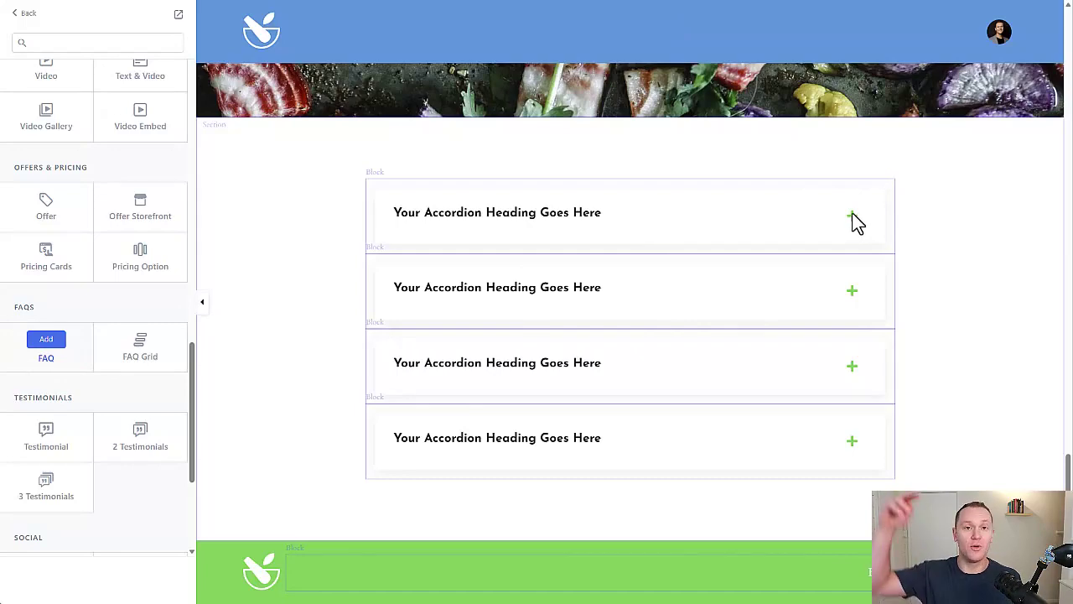
# - Preview the Offer, Offer Storefront and Pricing Cards sections on the page
pyautogui.click(42, 222)
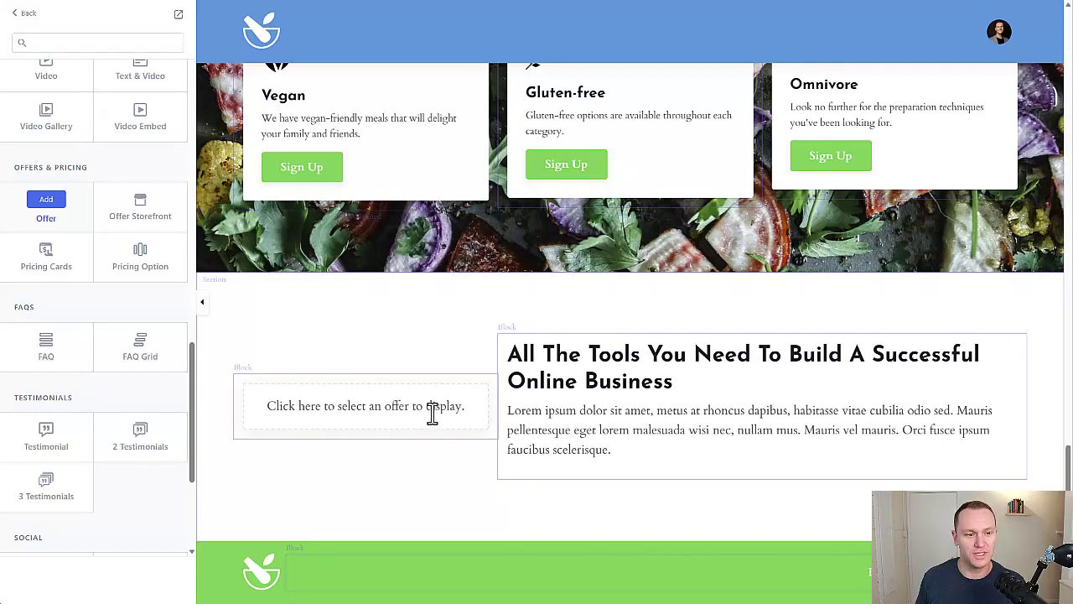
pyautogui.click(139, 236)
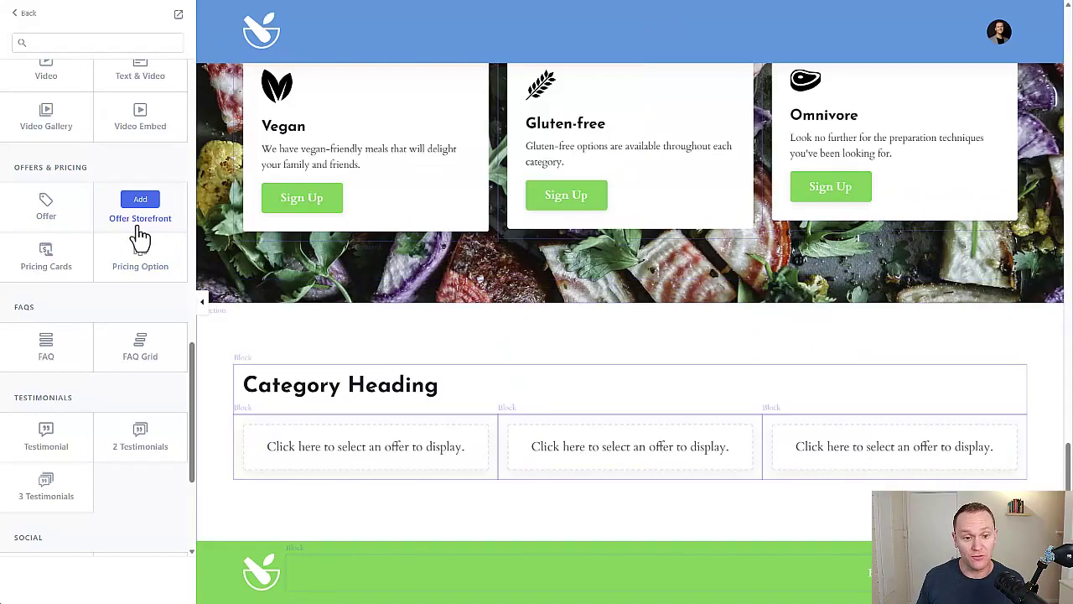
pyautogui.click(49, 263)
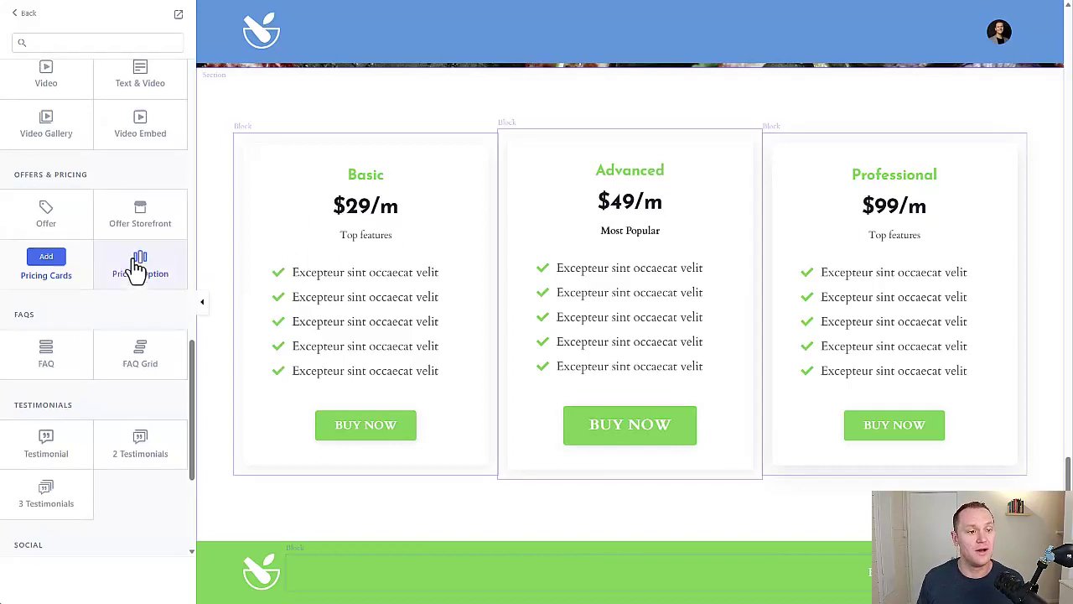
# - Browse the remaining section categories, preview the Image Gallery and Text sections, and return to the section list without adding one
pyautogui.scroll(5, 137, 273)
pyautogui.scroll(2, 48, 256)
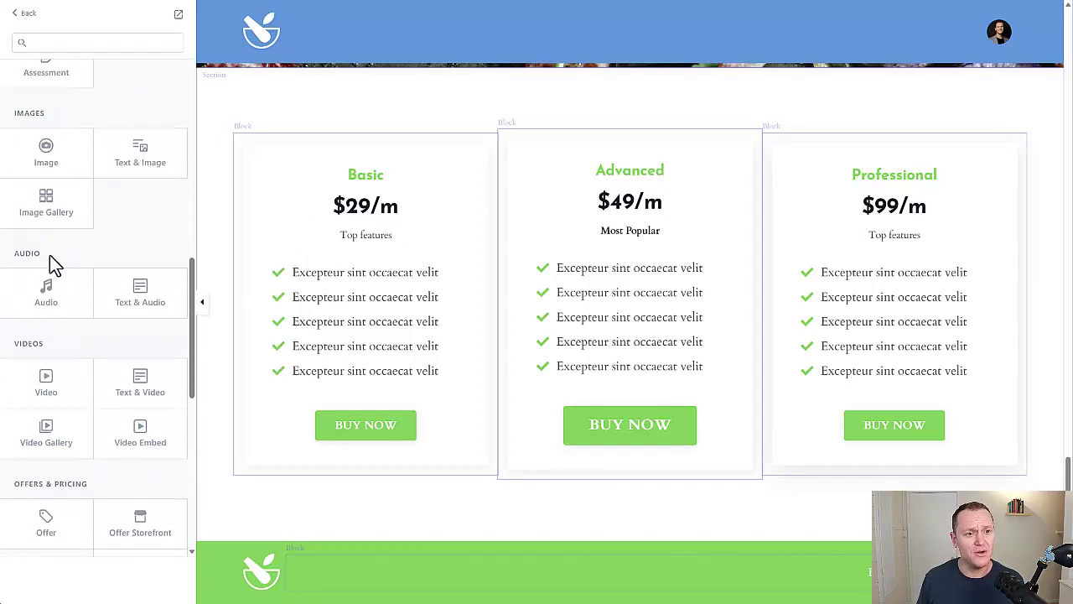
pyautogui.scroll(2, 52, 294)
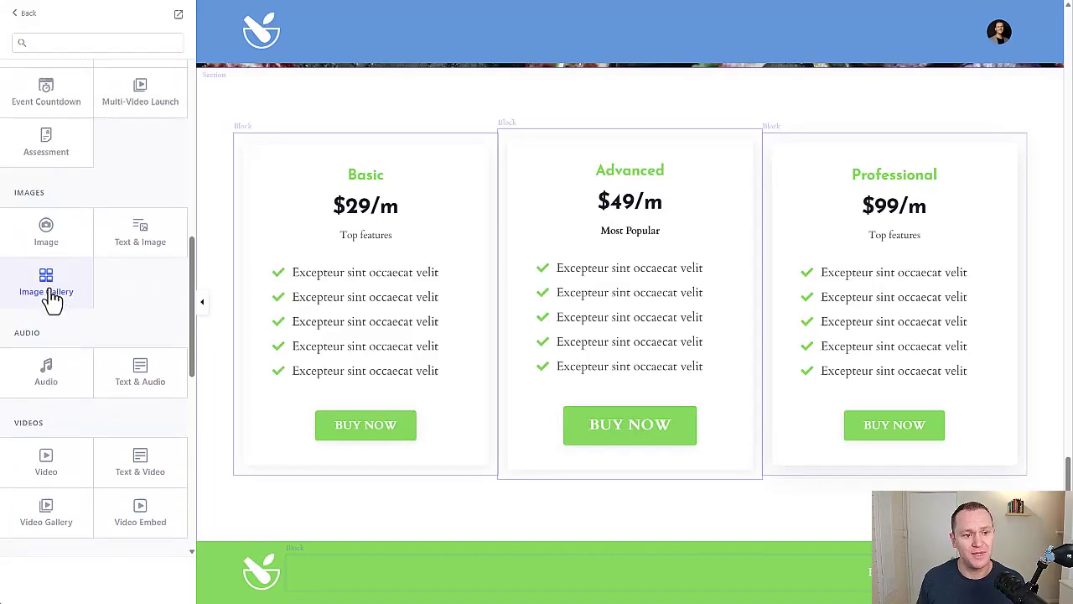
pyautogui.moveTo(52, 299)
pyautogui.scroll(7, 52, 301)
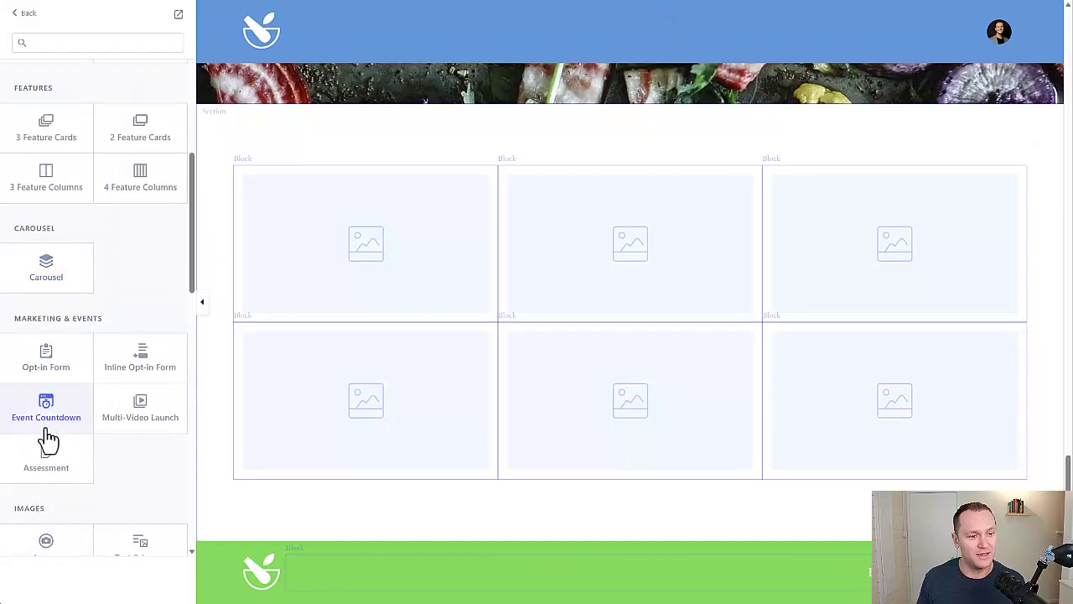
pyautogui.scroll(2, 50, 369)
pyautogui.scroll(6, 51, 287)
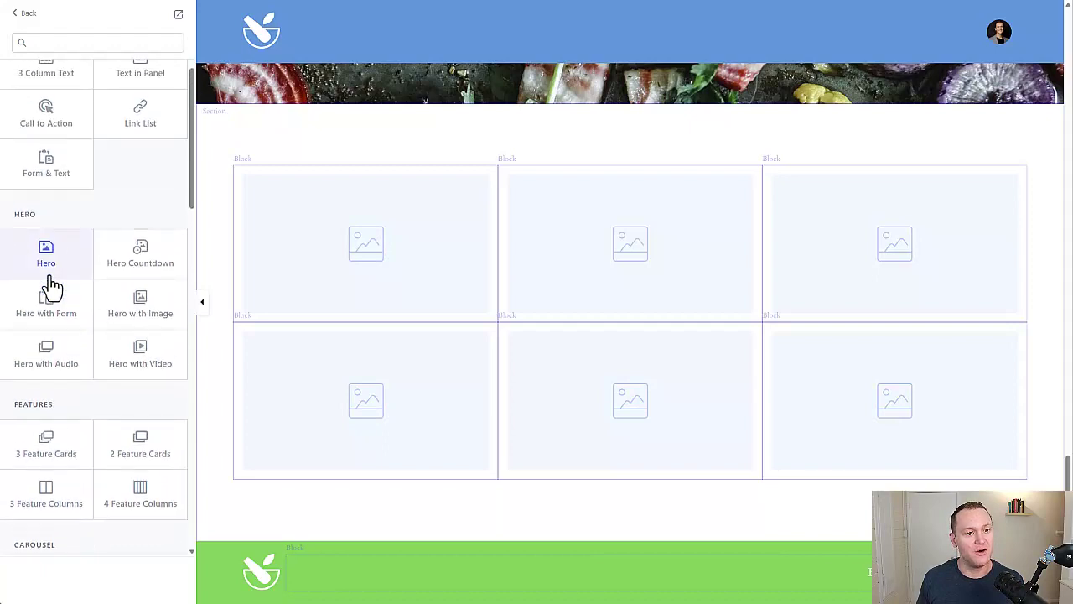
pyautogui.scroll(3, 52, 287)
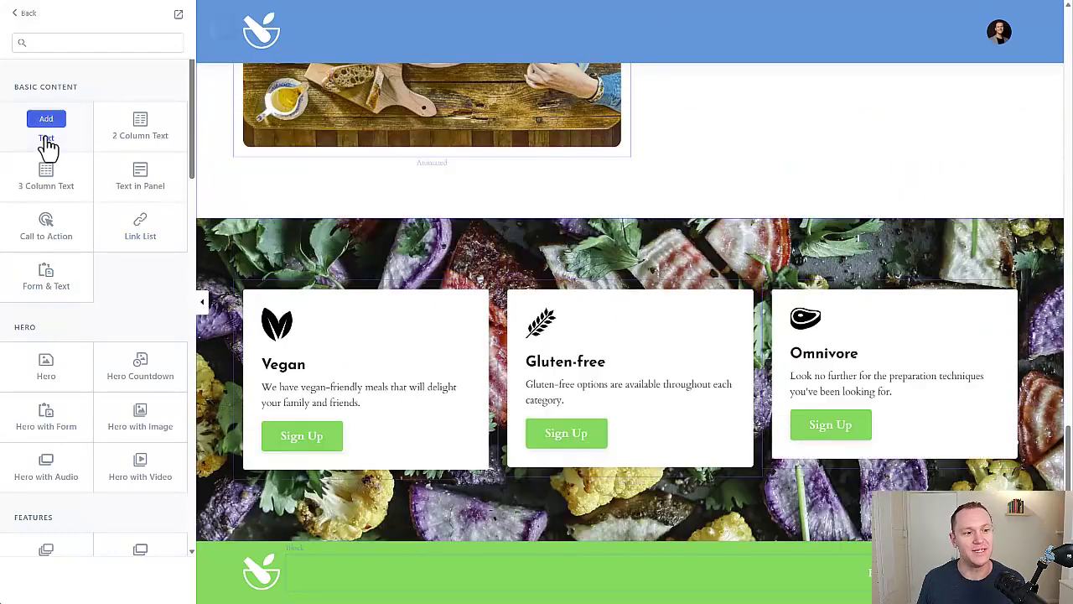
pyautogui.click(48, 140)
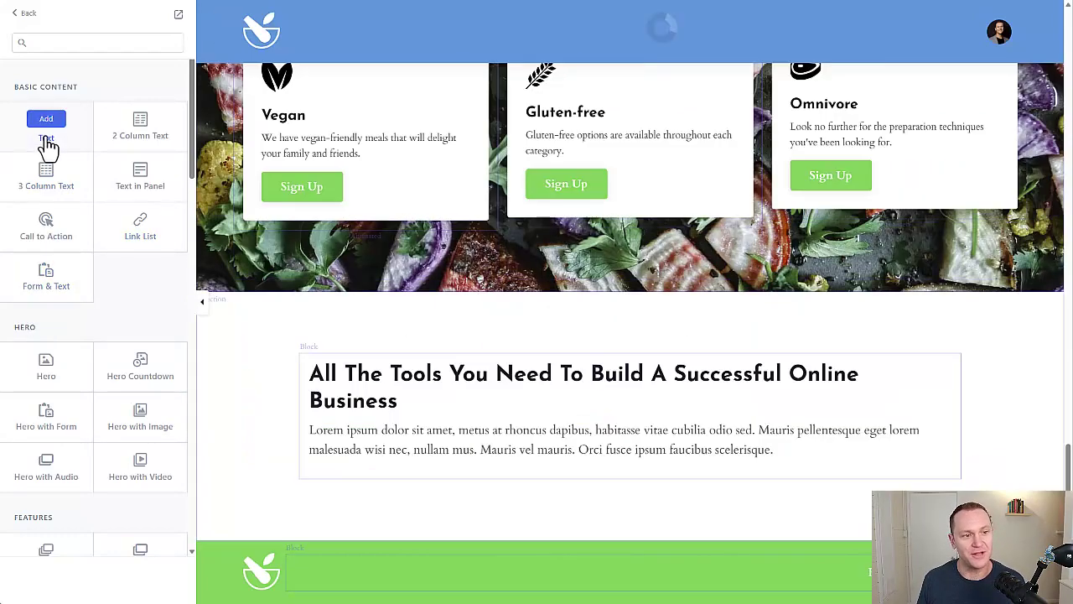
pyautogui.click(18, 16)
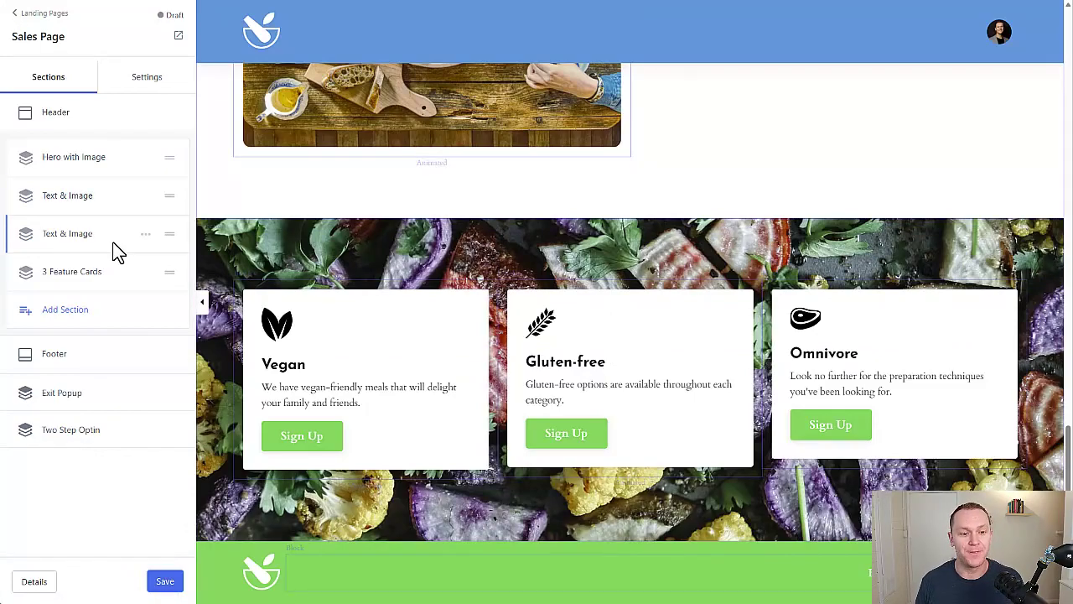
# - Open the hero's "Healthy Eating Made Easy" text block, look over its settings, and expand the Typography options
pyautogui.scroll(15, 347, 314)
pyautogui.scroll(-3, 350, 307)
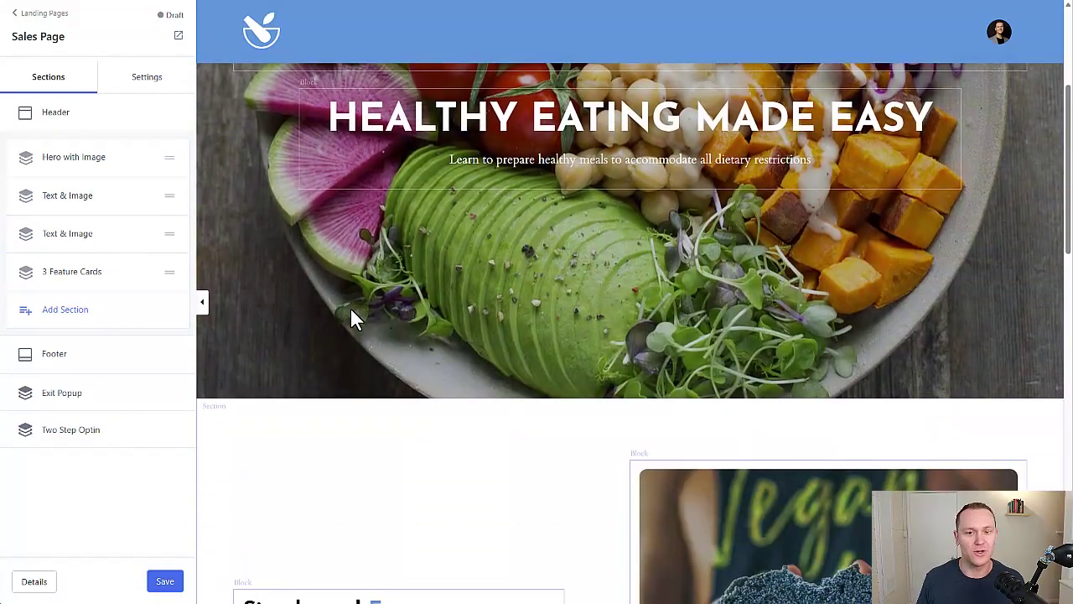
pyautogui.scroll(5, 351, 310)
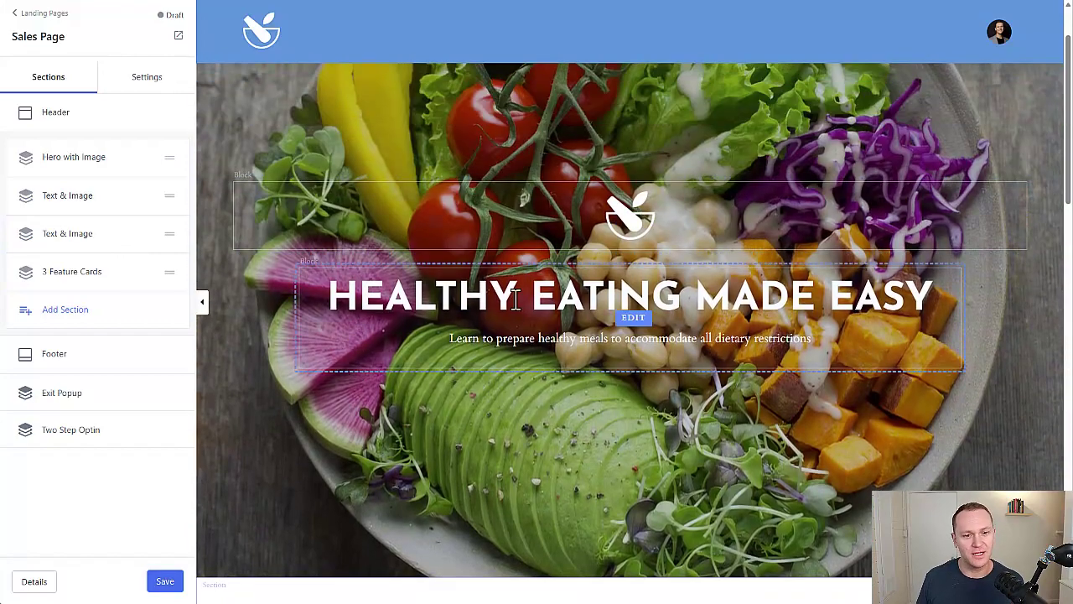
pyautogui.click(633, 316)
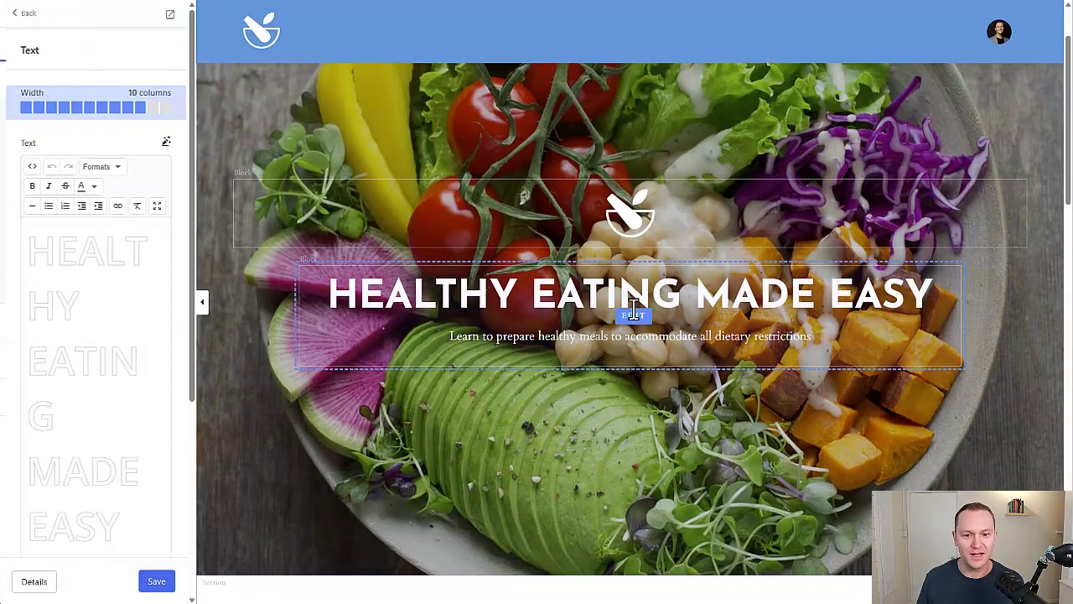
pyautogui.scroll(-4, 79, 470)
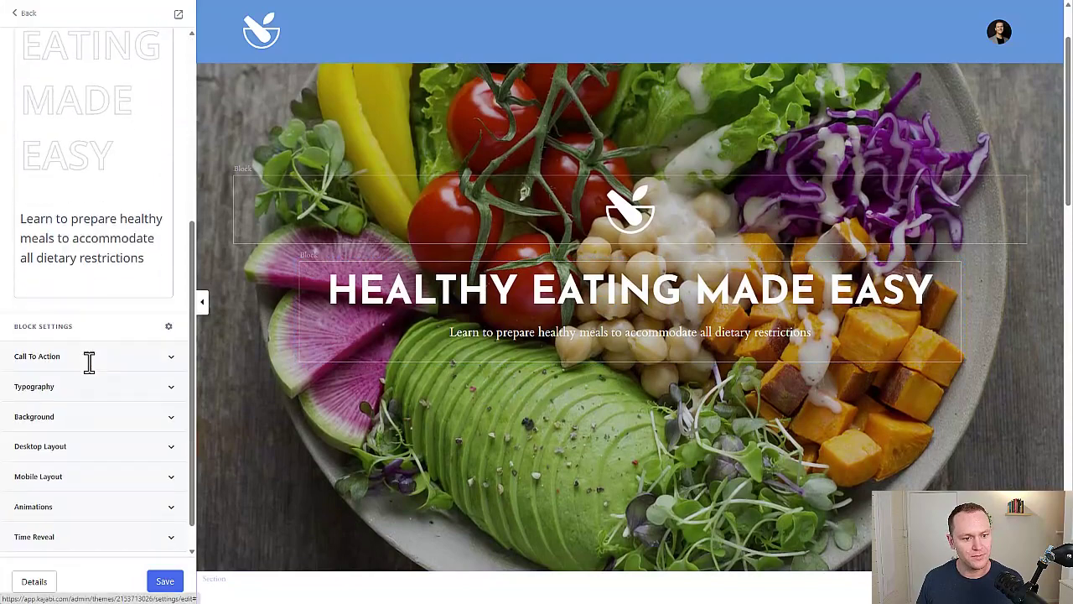
pyautogui.scroll(5, 89, 369)
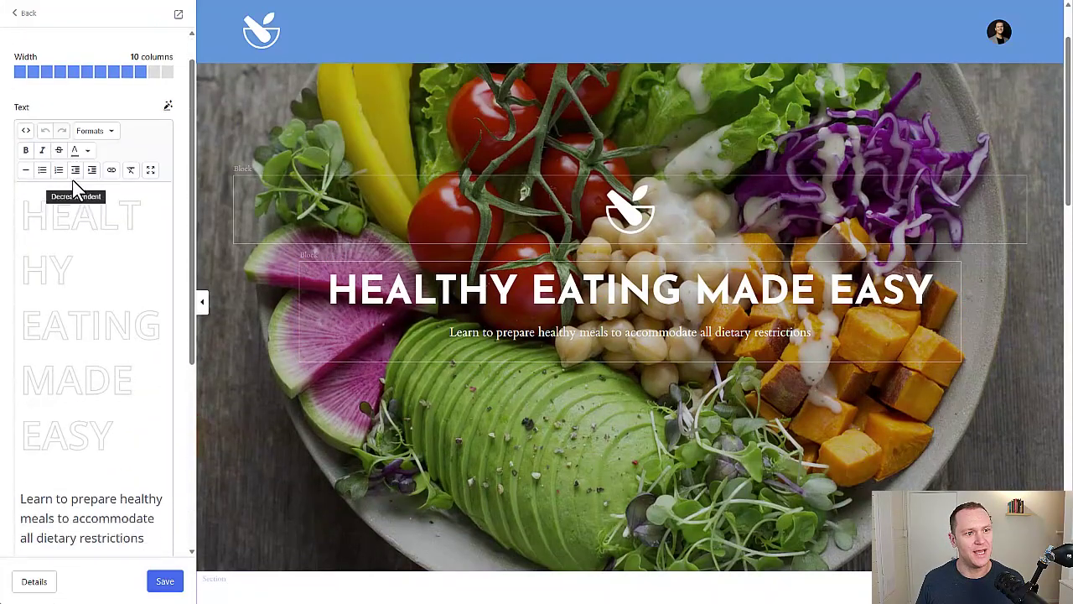
pyautogui.scroll(-5, 73, 188)
pyautogui.click(70, 360)
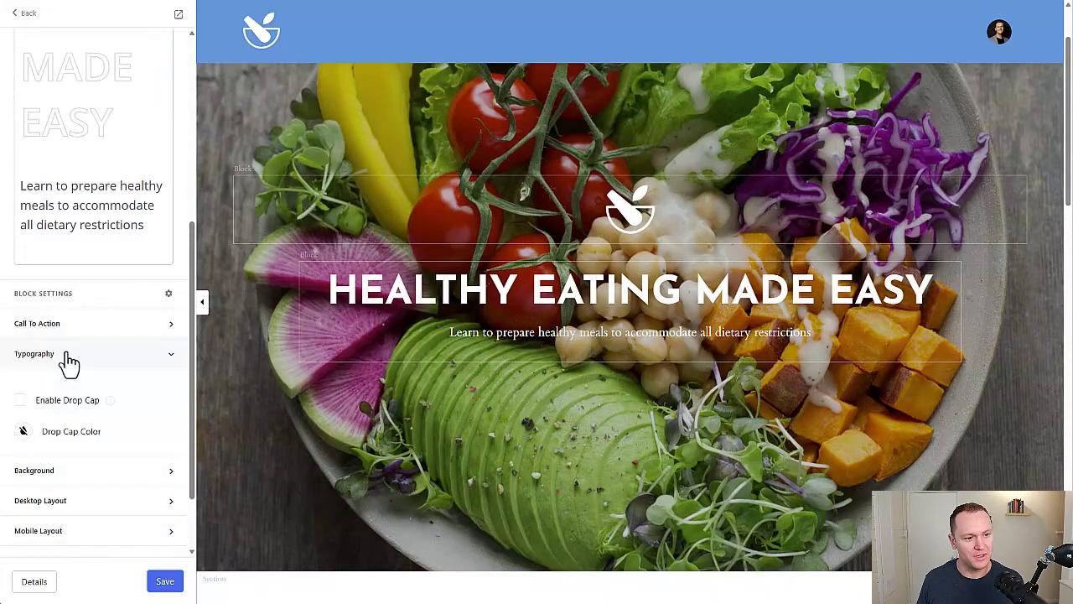
# - Look over the remaining settings of the hero's text block and return to the page's section list
pyautogui.scroll(-2, 84, 327)
pyautogui.click(94, 281)
pyautogui.scroll(6, 91, 263)
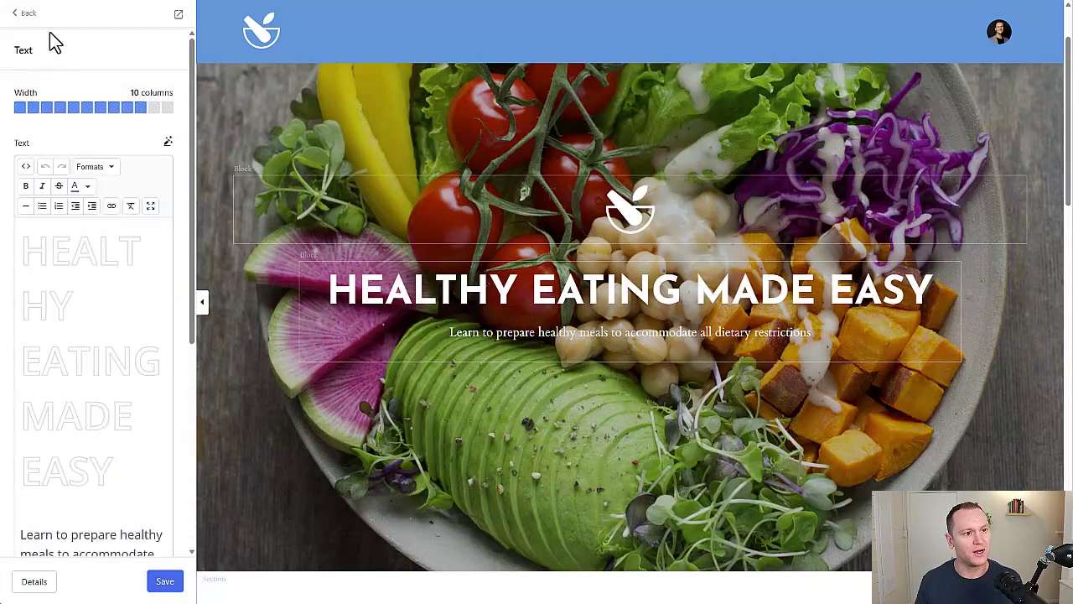
pyautogui.click(21, 13)
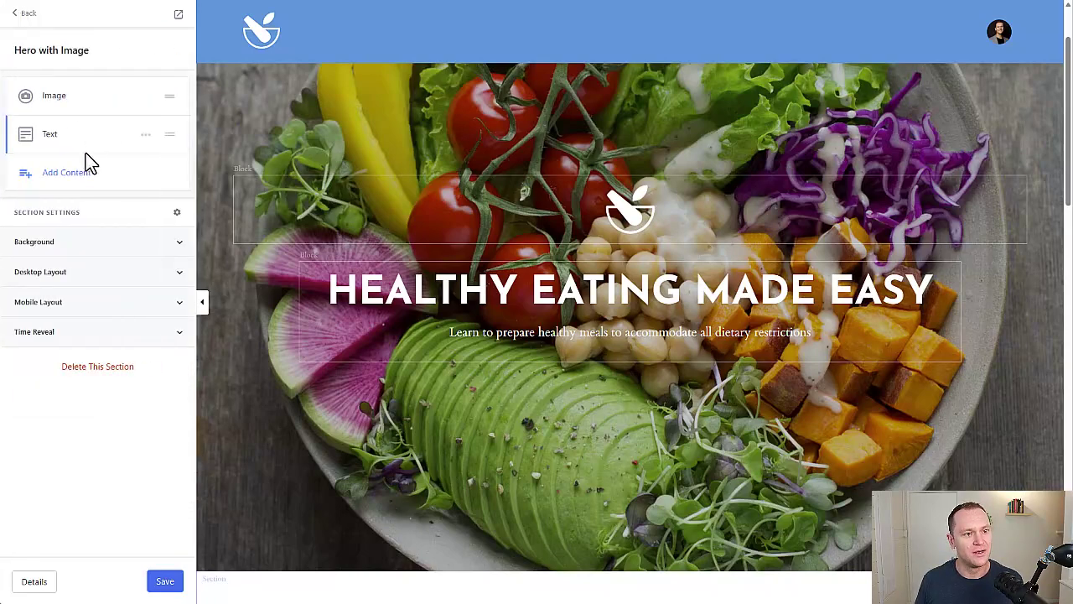
pyautogui.click(21, 13)
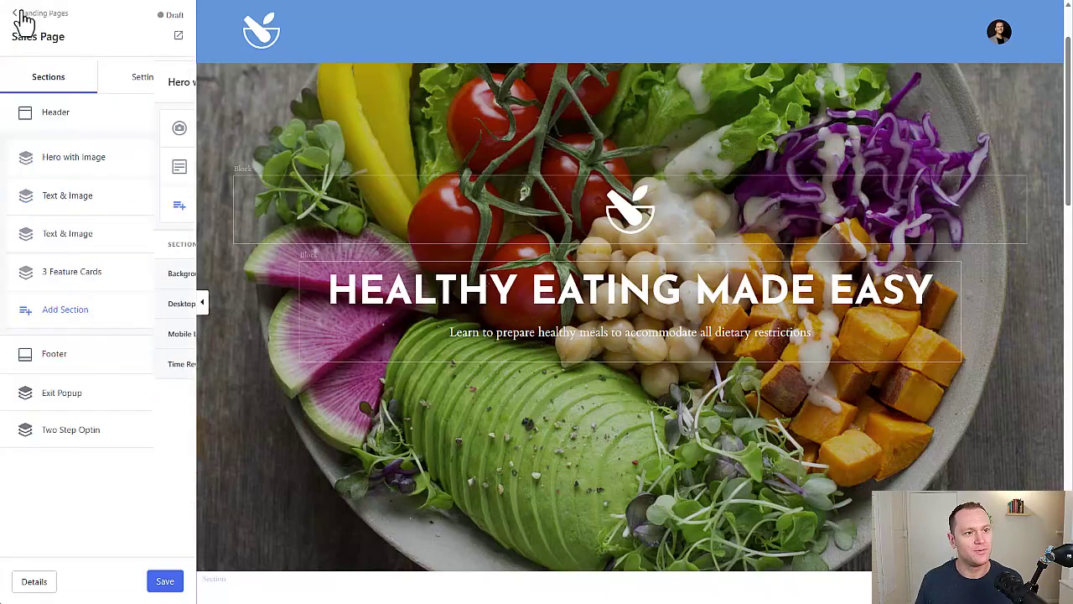
# - Open the page's Style Guide settings and change the primary color to the blue used in the header
pyautogui.click(152, 83)
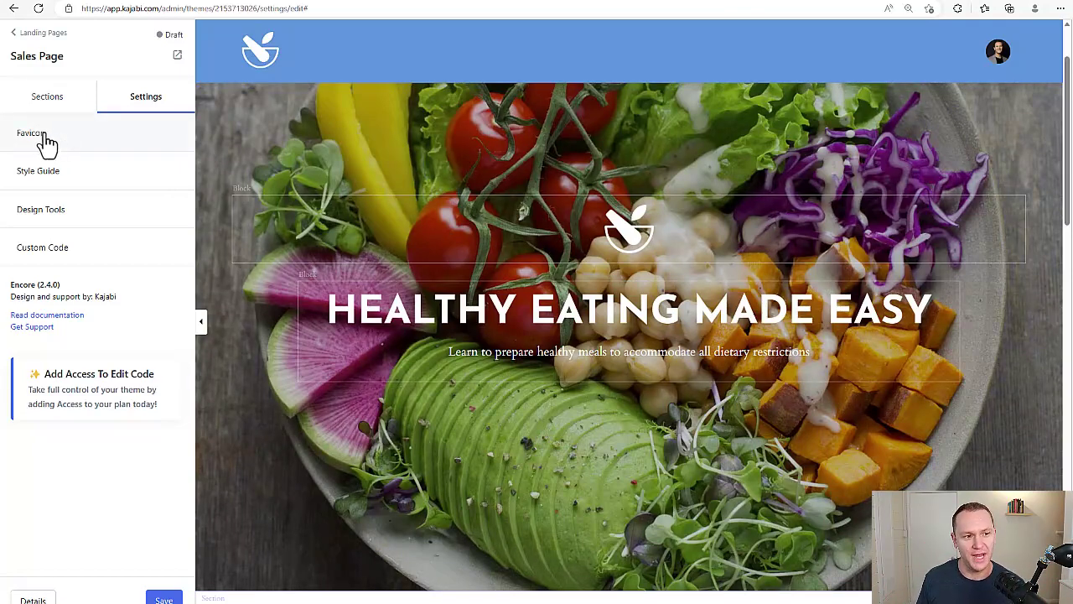
pyautogui.click(36, 180)
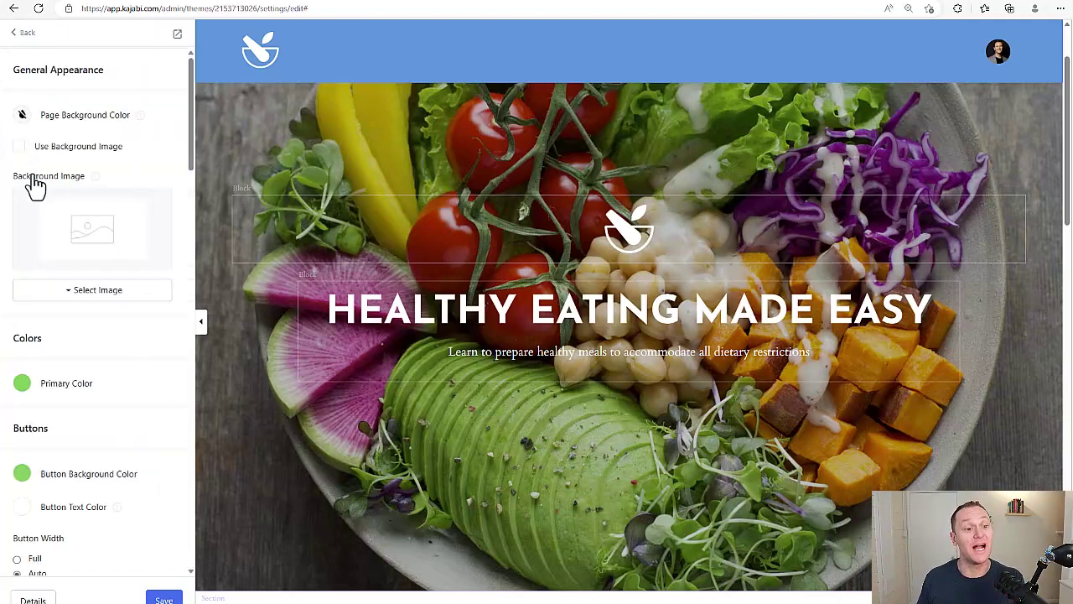
pyautogui.scroll(-5, 65, 206)
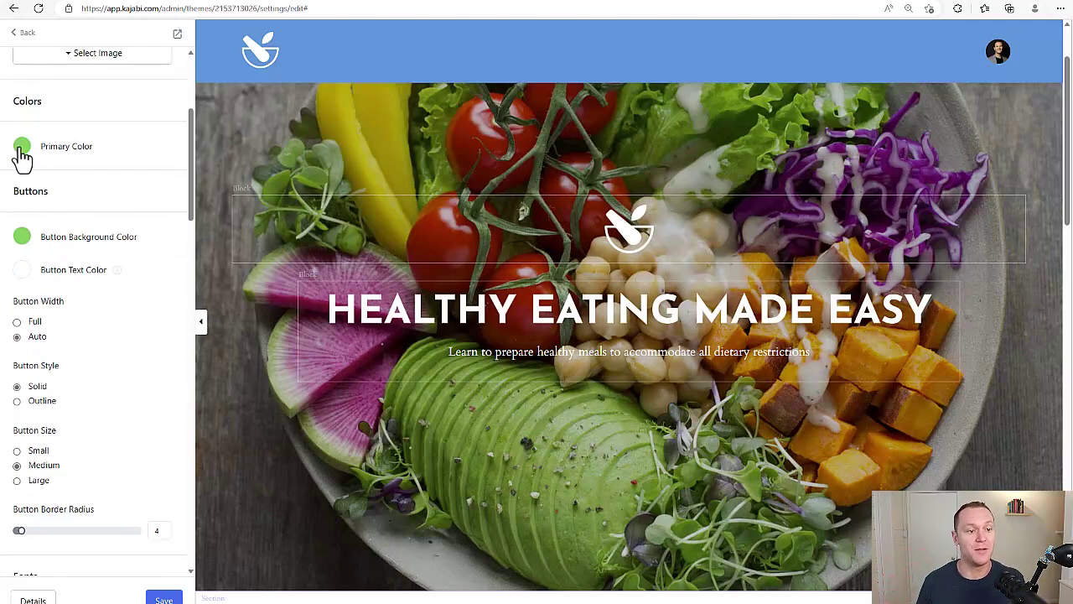
pyautogui.click(21, 151)
pyautogui.click(79, 175)
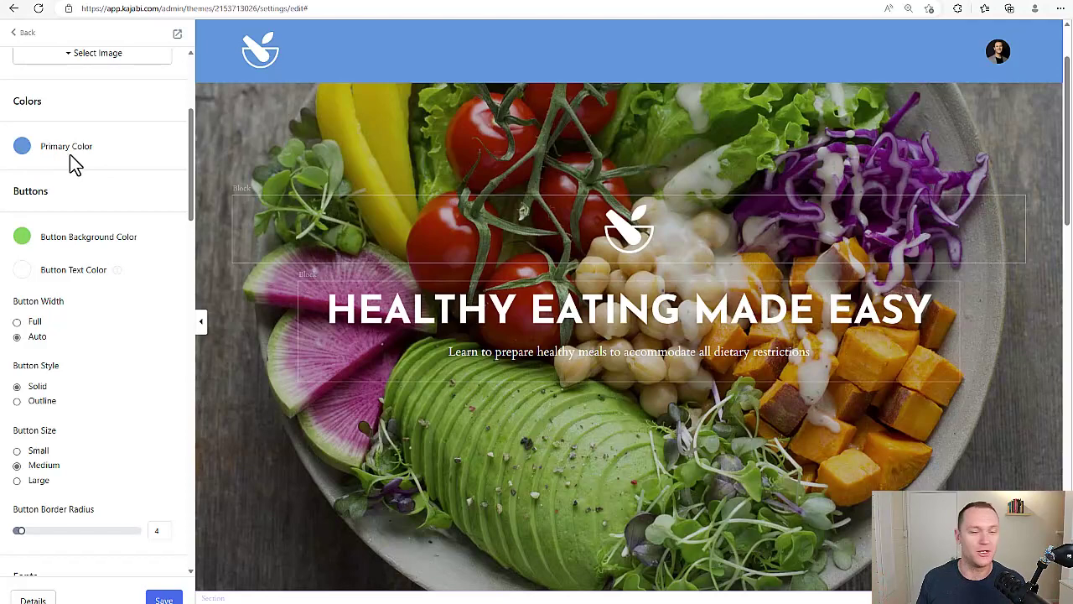
# - Set the body font in the Style Guide to Amaranth
pyautogui.scroll(-3, 82, 174)
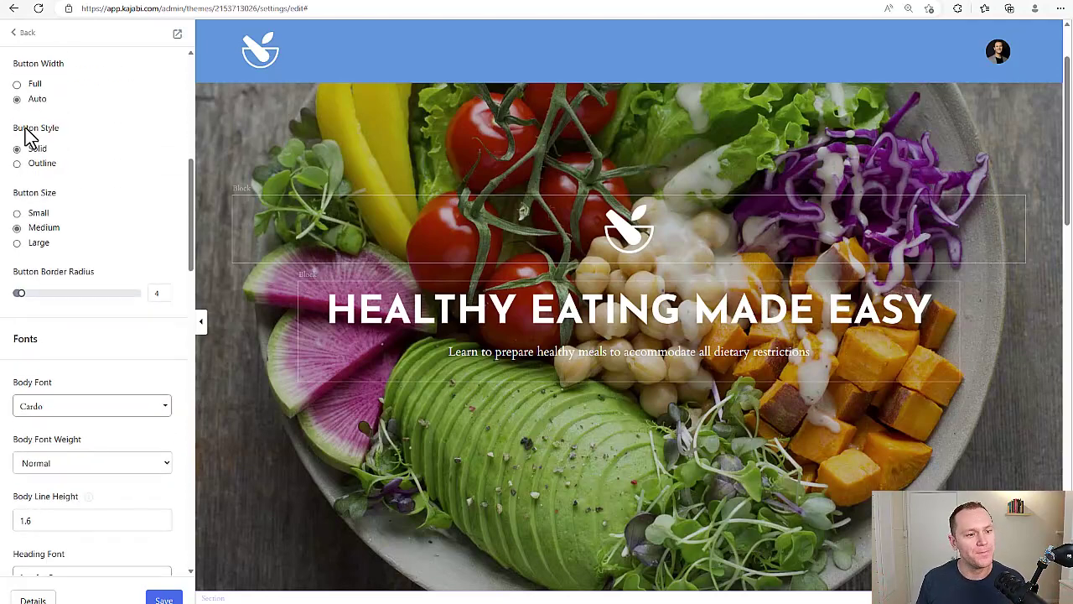
pyautogui.scroll(-3, 29, 139)
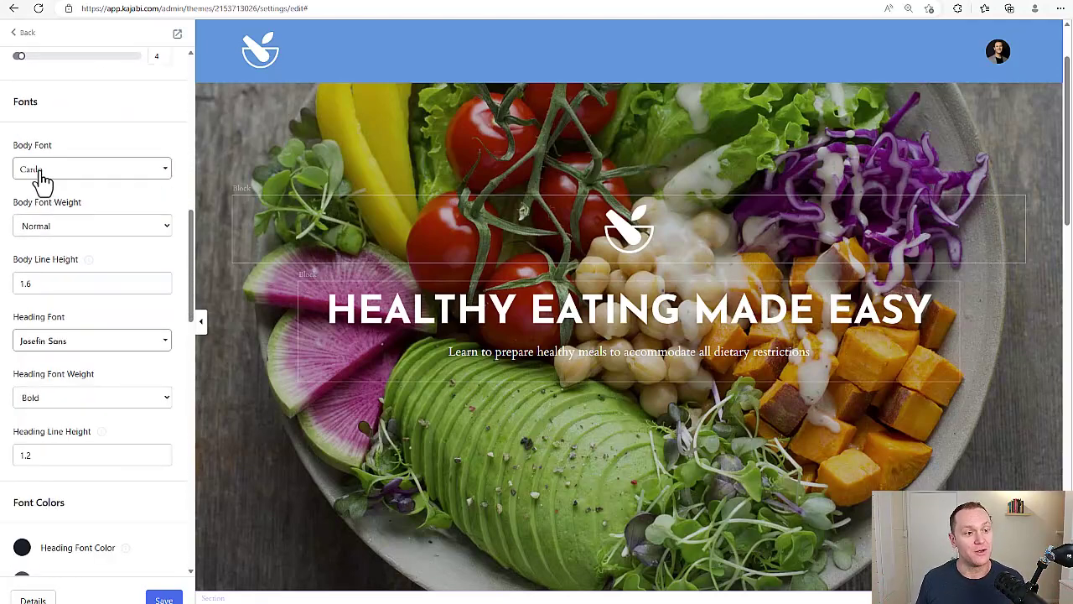
pyautogui.moveTo(41, 105); pyautogui.dragTo(10, 109)
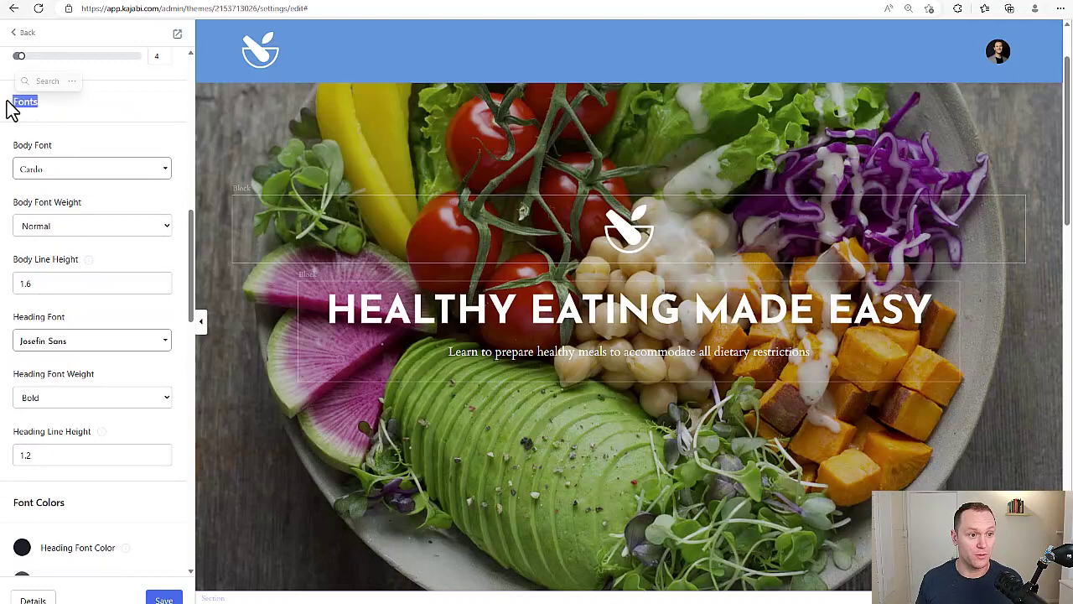
pyautogui.click(134, 127)
pyautogui.click(101, 173)
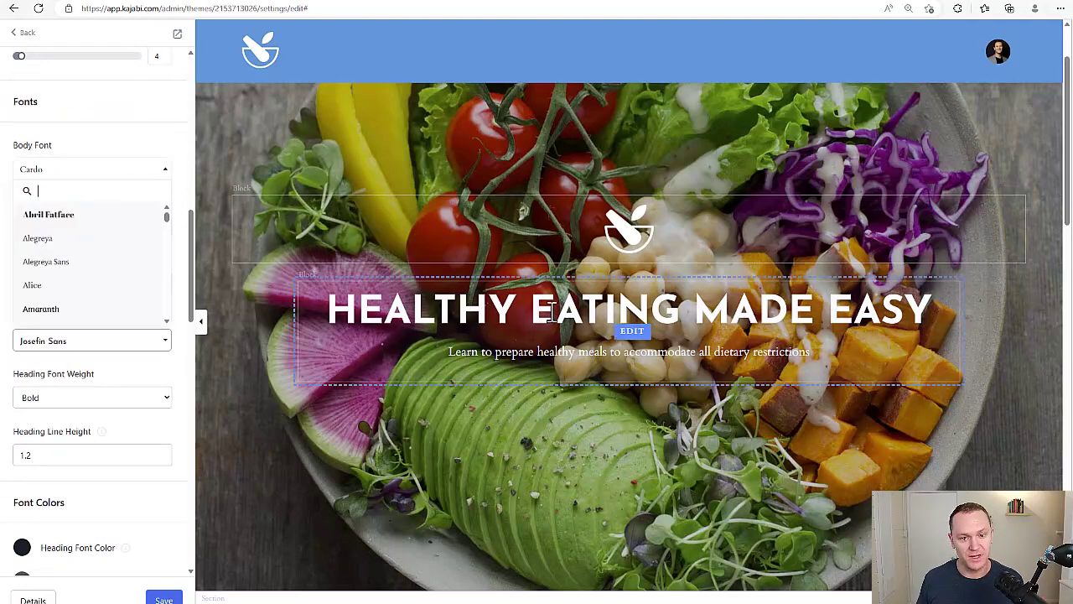
pyautogui.scroll(-2, 74, 251)
pyautogui.click(74, 254)
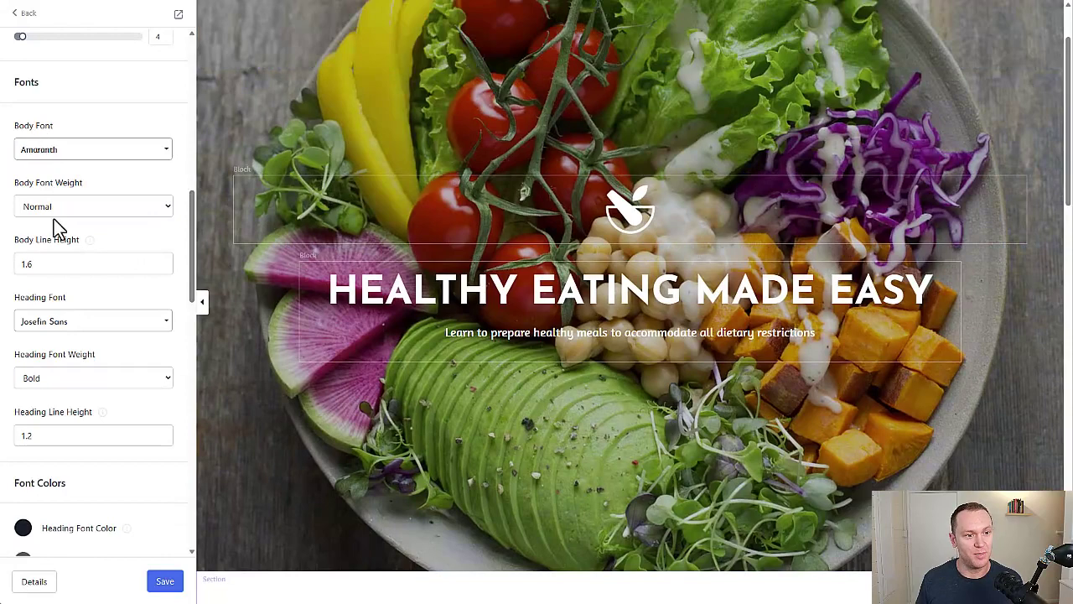
# - Set the heading font to Amaranth, save the page, and check the headings in the preview
pyautogui.scroll(-1, 67, 260)
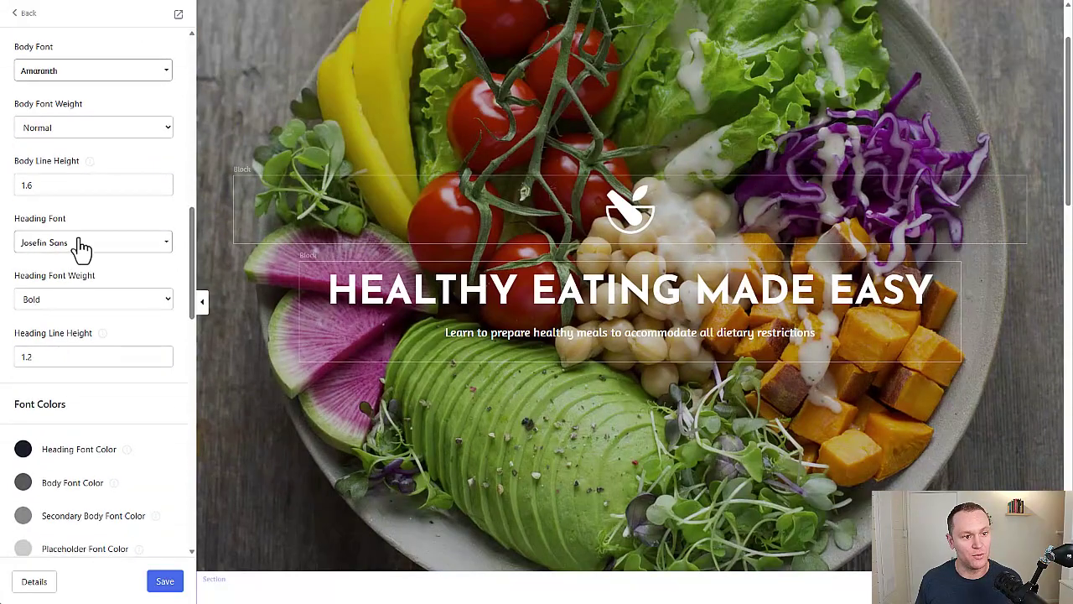
pyautogui.click(80, 247)
pyautogui.click(66, 383)
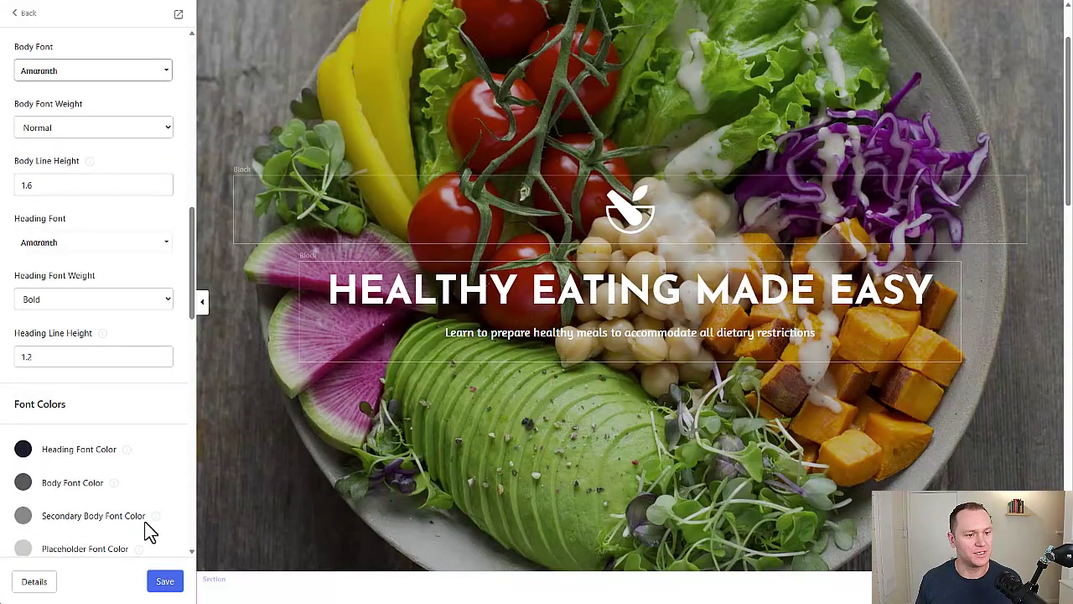
pyautogui.click(167, 581)
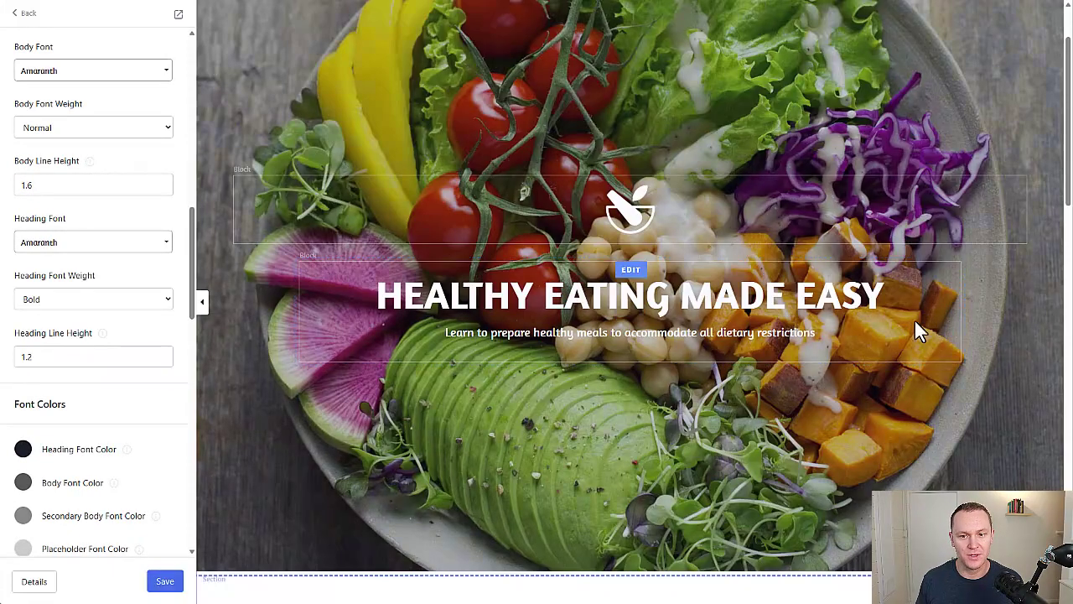
pyautogui.scroll(-3, 570, 292)
pyautogui.scroll(-3, 570, 292)
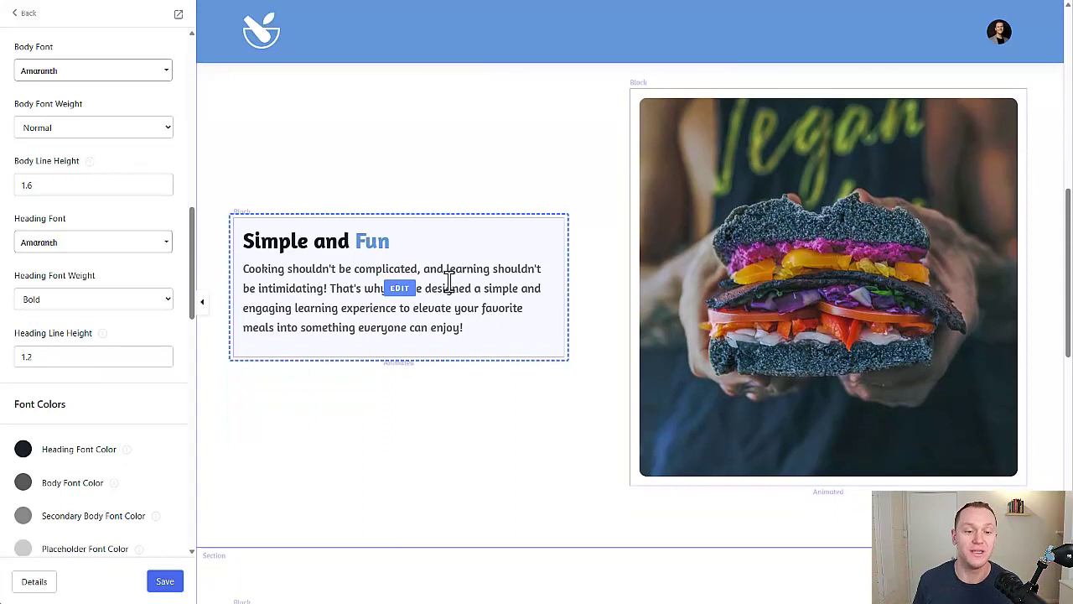
pyautogui.scroll(1, 63, 209)
# - Change the heading font to Dancing Script and save the page
pyautogui.scroll(-2, 63, 210)
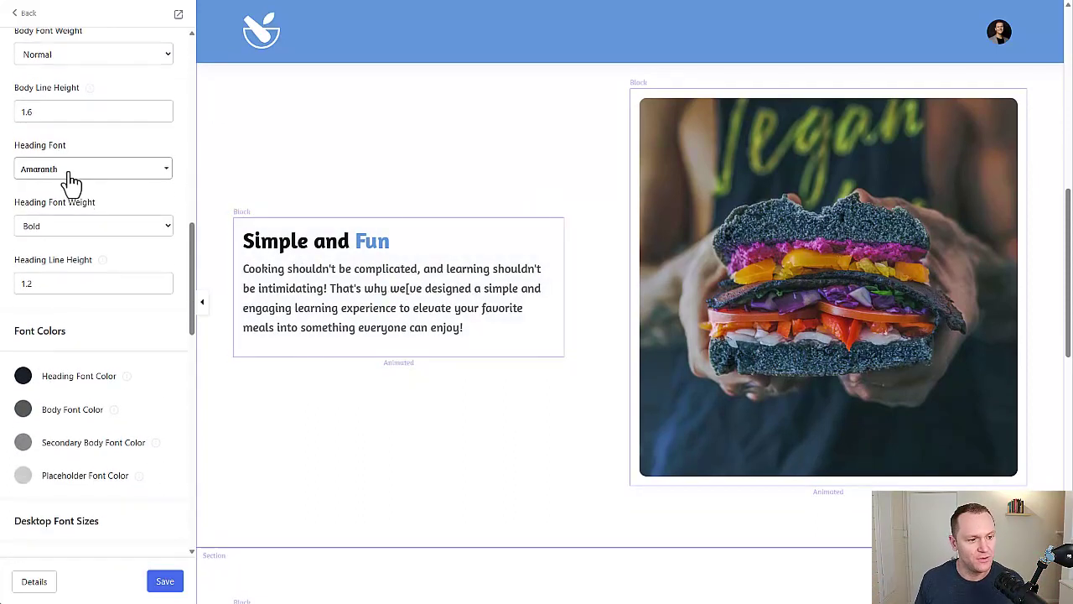
pyautogui.click(80, 168)
pyautogui.scroll(-6, 96, 252)
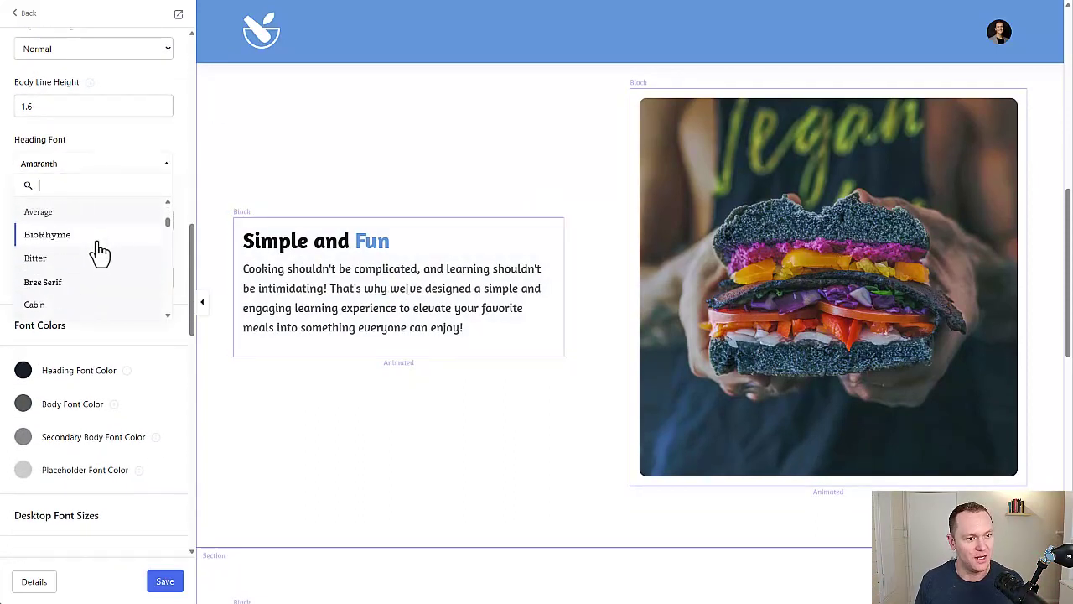
pyautogui.click(74, 266)
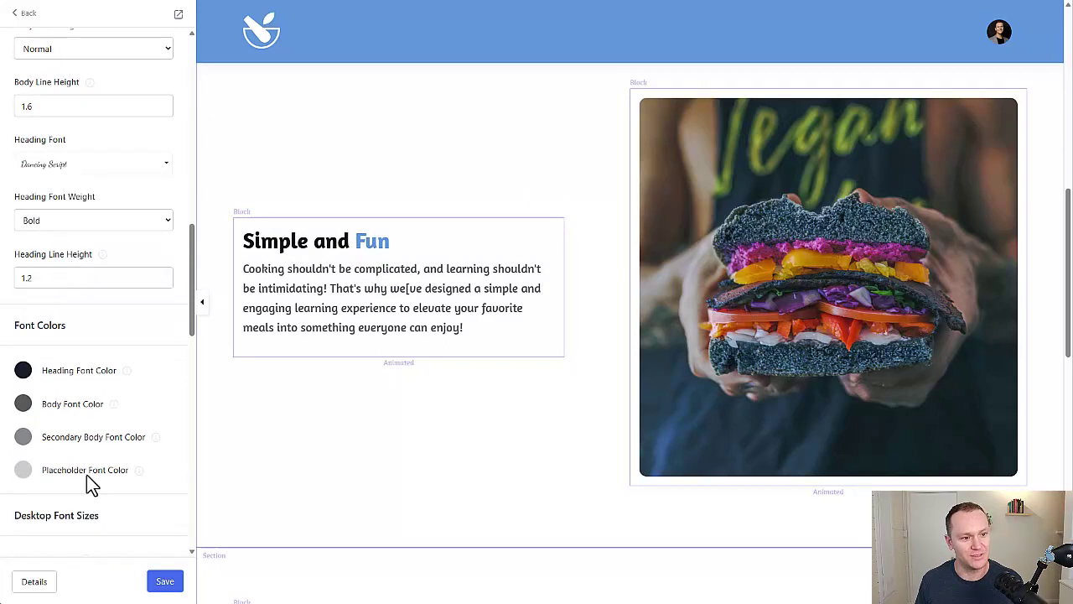
pyautogui.click(149, 580)
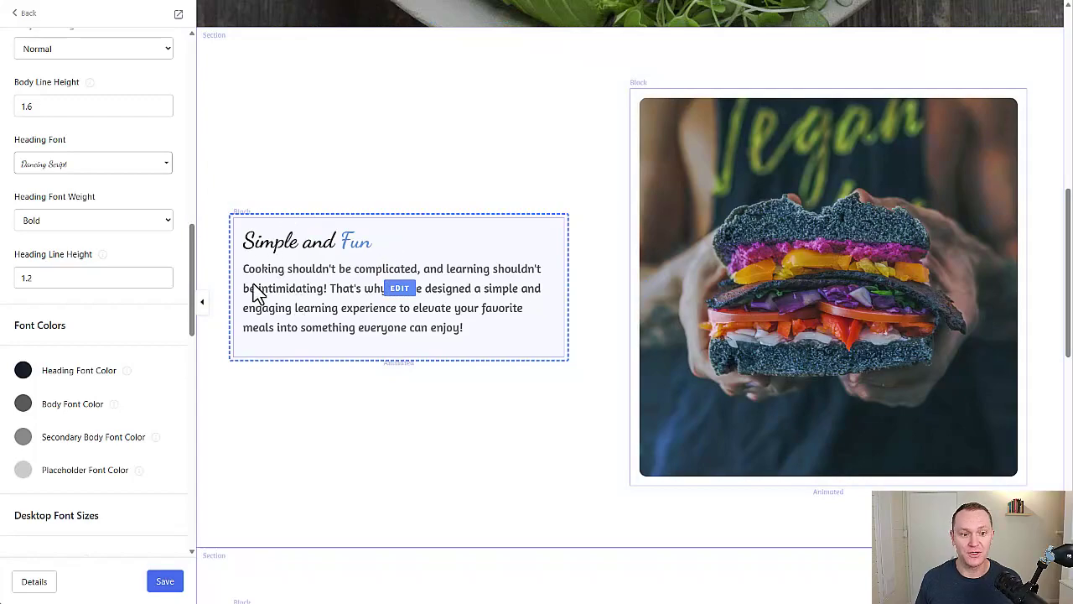
# - Examine the new heading and body fonts in the hero, text and image sections, and feature cards
pyautogui.scroll(5, 593, 288)
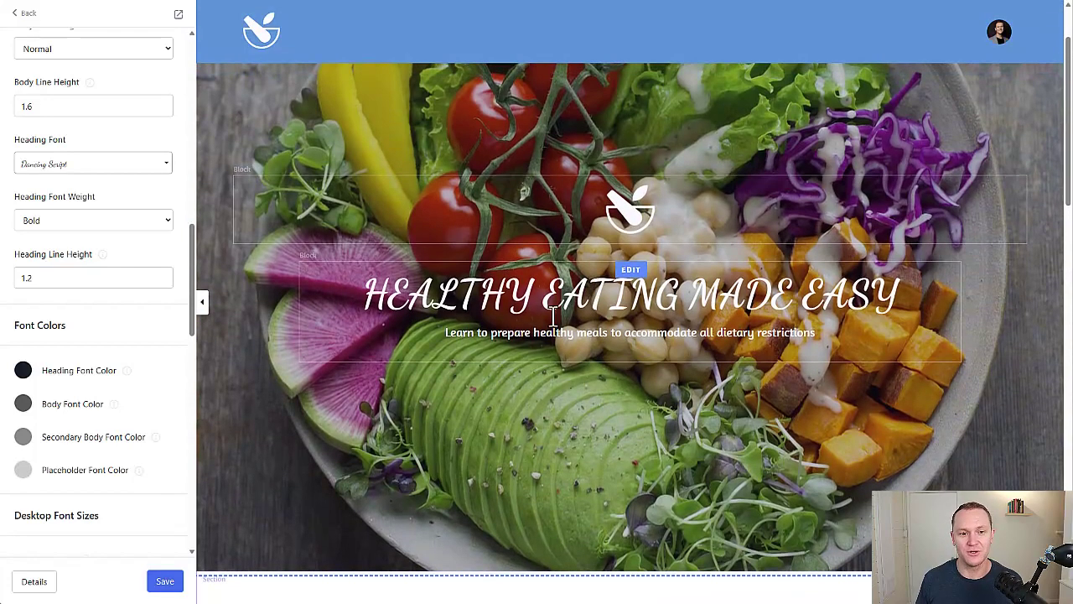
pyautogui.scroll(-2, 868, 301)
pyautogui.scroll(-10, 868, 302)
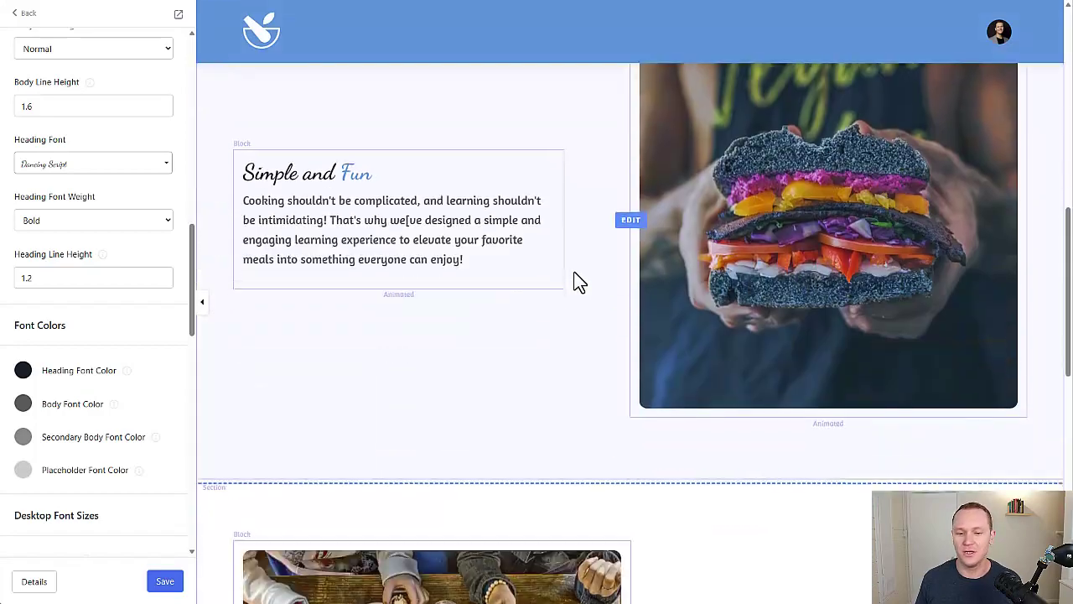
pyautogui.scroll(-1, 642, 279)
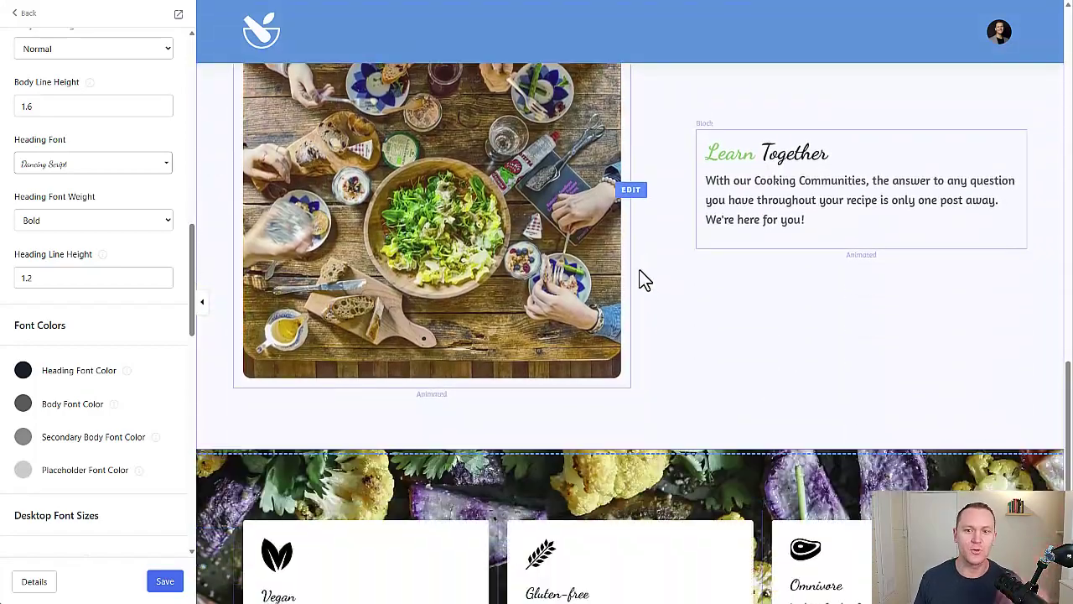
pyautogui.scroll(-1, 667, 255)
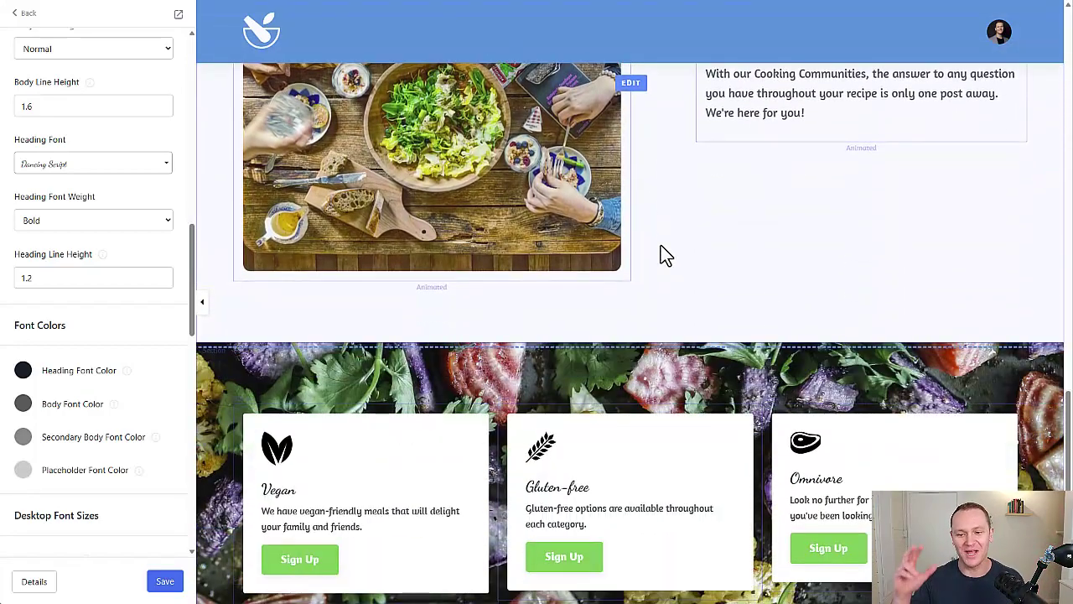
pyautogui.scroll(-1, 665, 254)
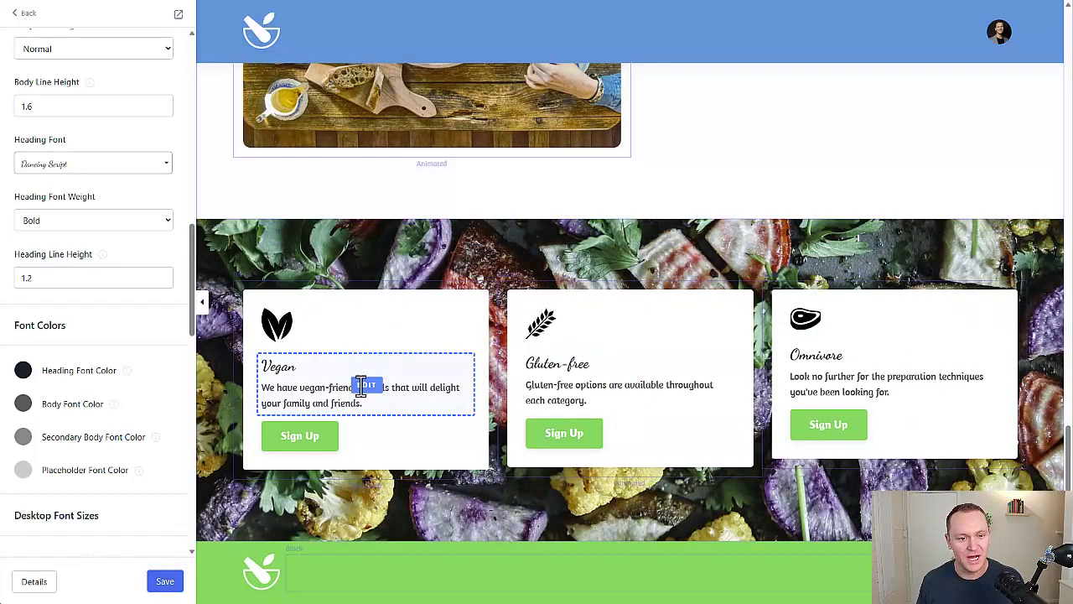
pyautogui.scroll(10, 361, 384)
pyautogui.scroll(4, 336, 319)
pyautogui.scroll(5, 34, 95)
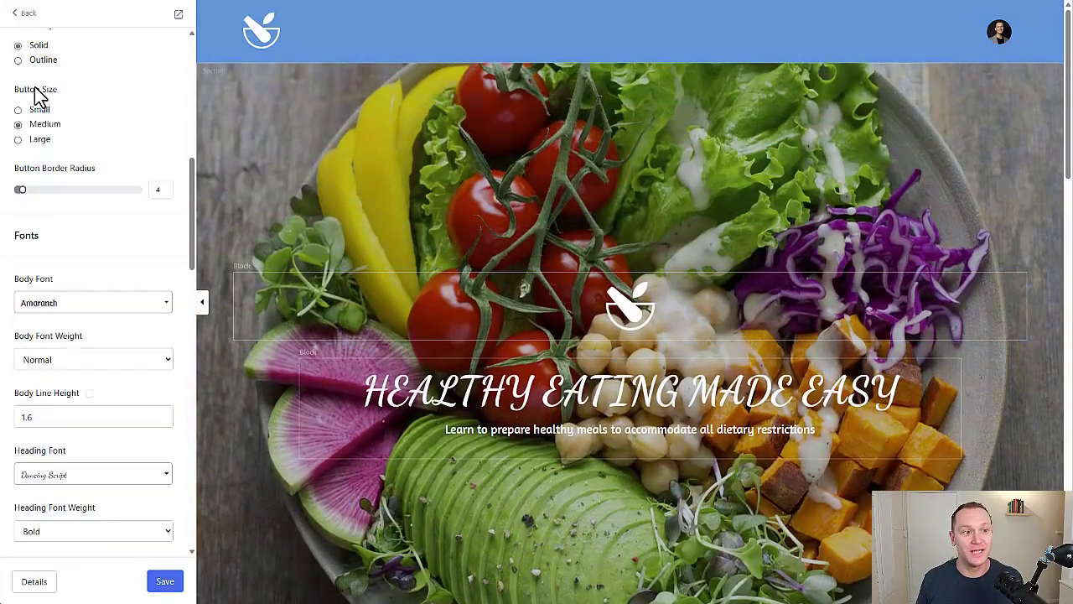
# - Leave the Style Guide, return to the landing pages list, and reopen the draft Sales Page in the builder
pyautogui.click(25, 14)
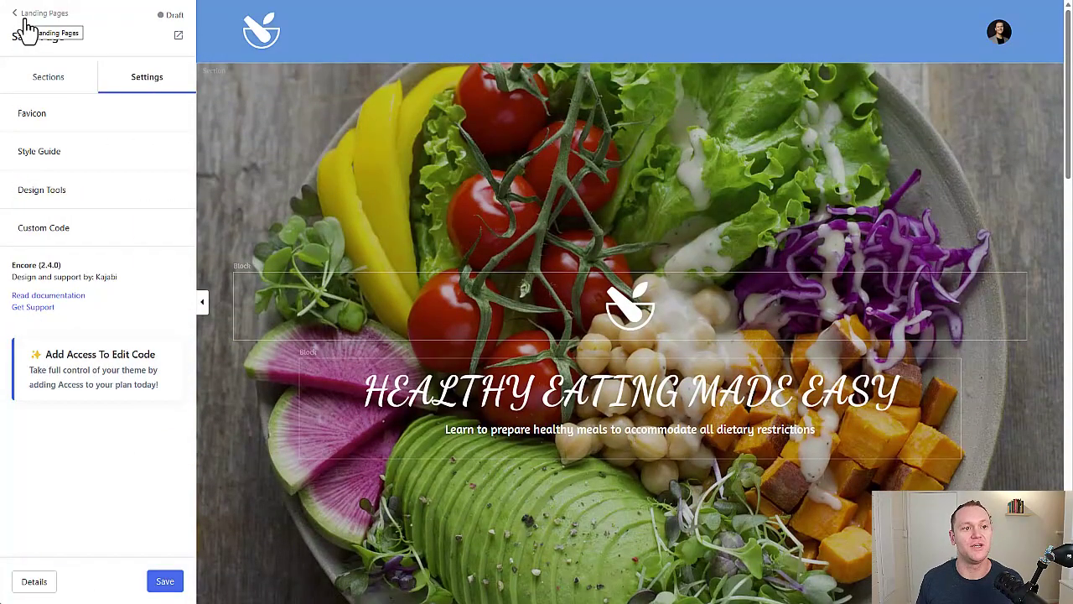
pyautogui.click(25, 20)
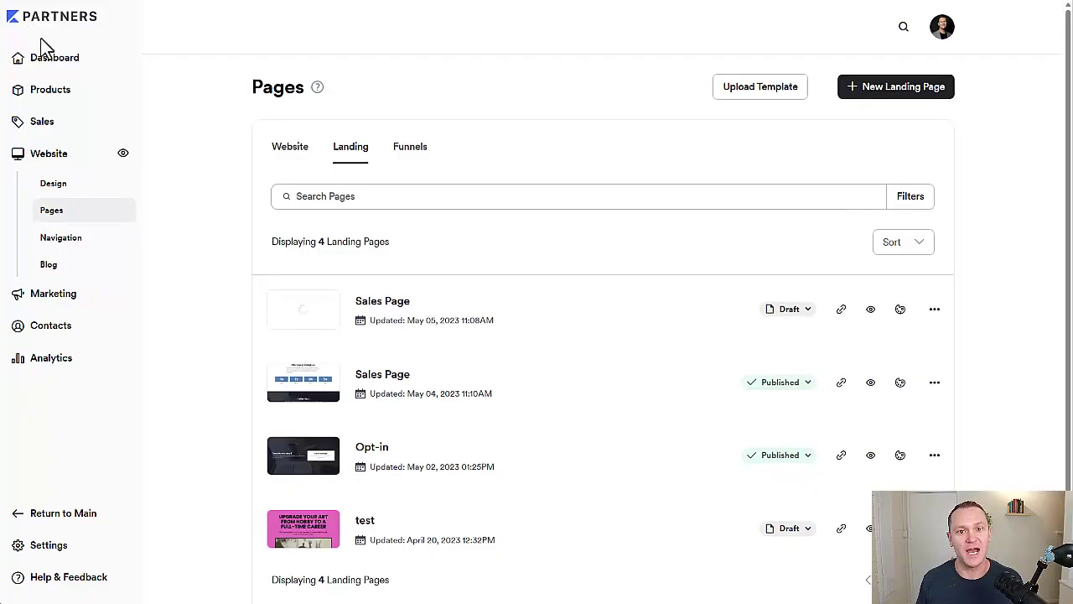
pyautogui.click(362, 297)
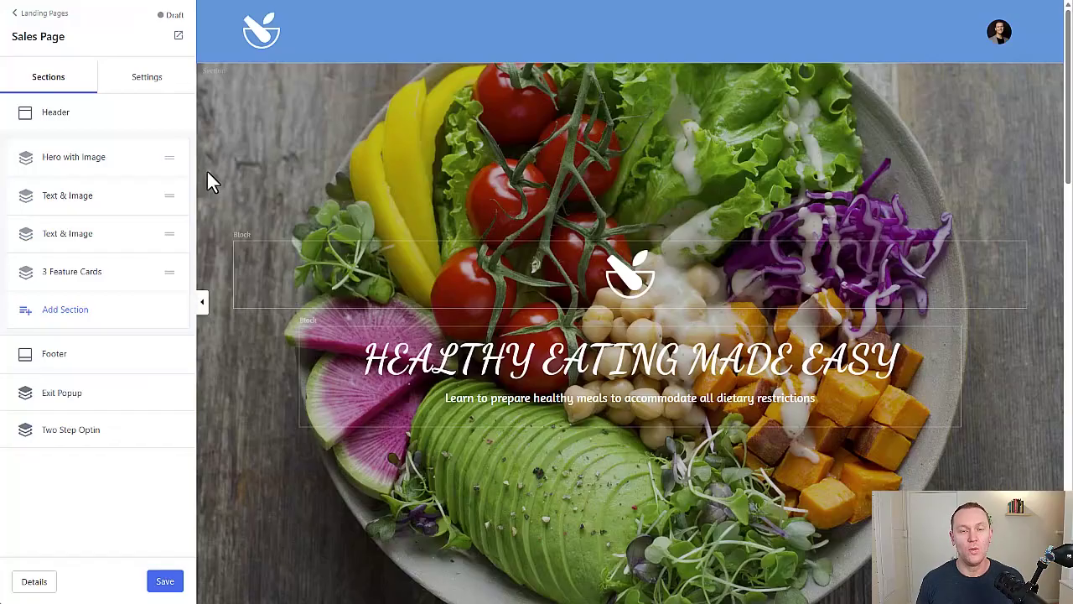
# - Open the Sales Page details and replace the URL slug with "effortless"
pyautogui.click(37, 591)
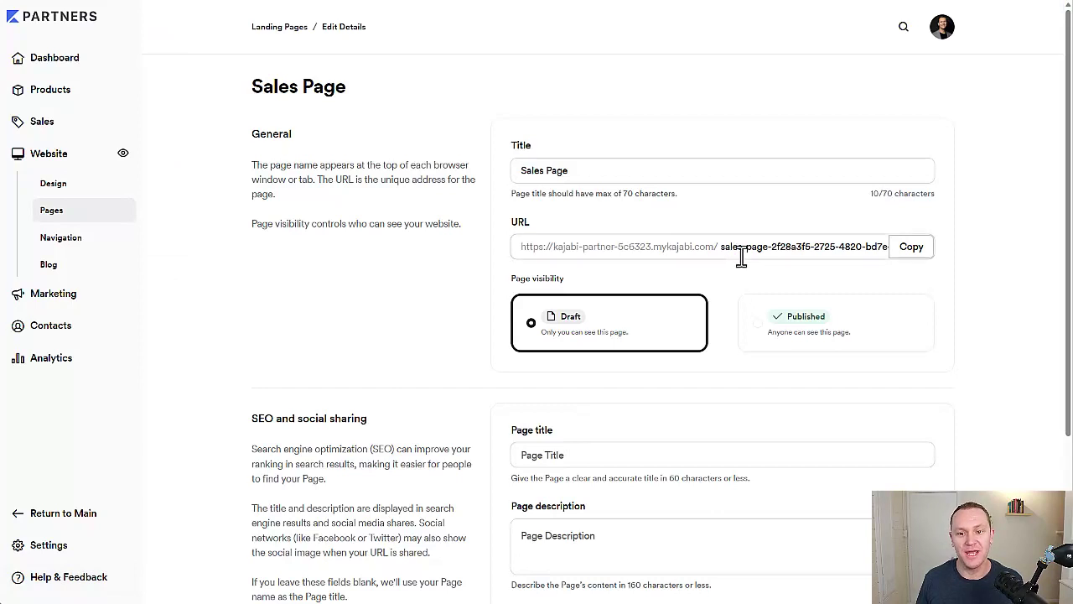
pyautogui.moveTo(723, 247); pyautogui.dragTo(1005, 264)
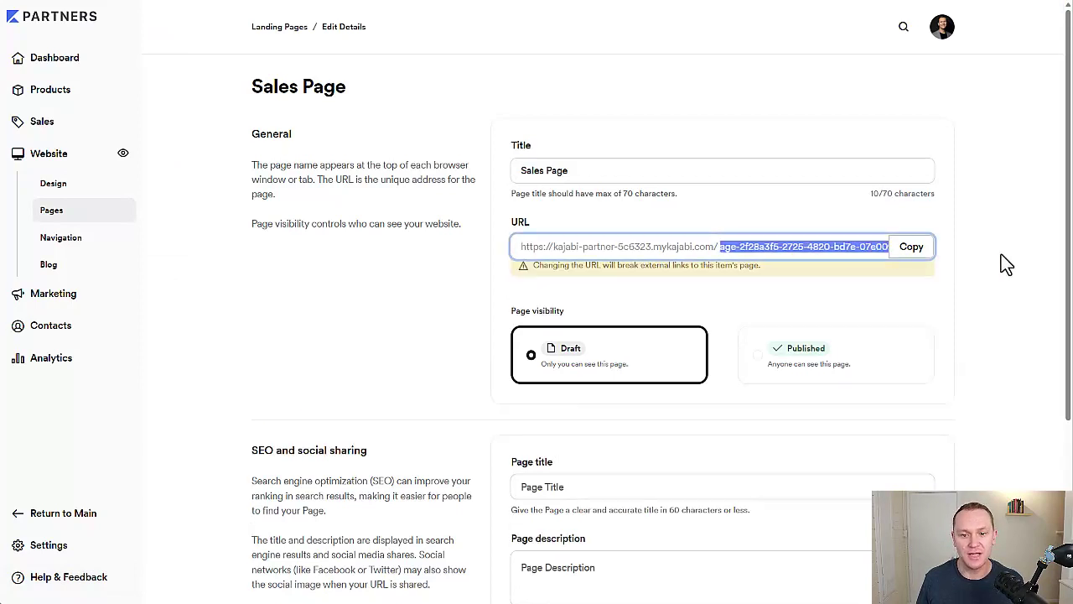
pyautogui.press('BackSpace')
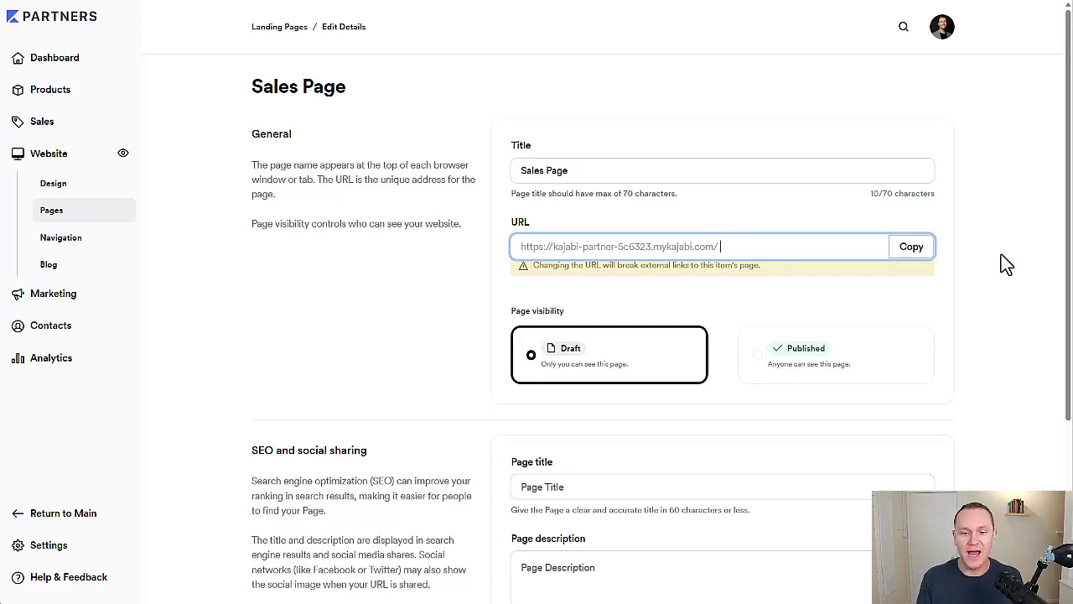
pyautogui.moveTo(714, 246); pyautogui.dragTo(545, 257)
pyautogui.click(726, 247)
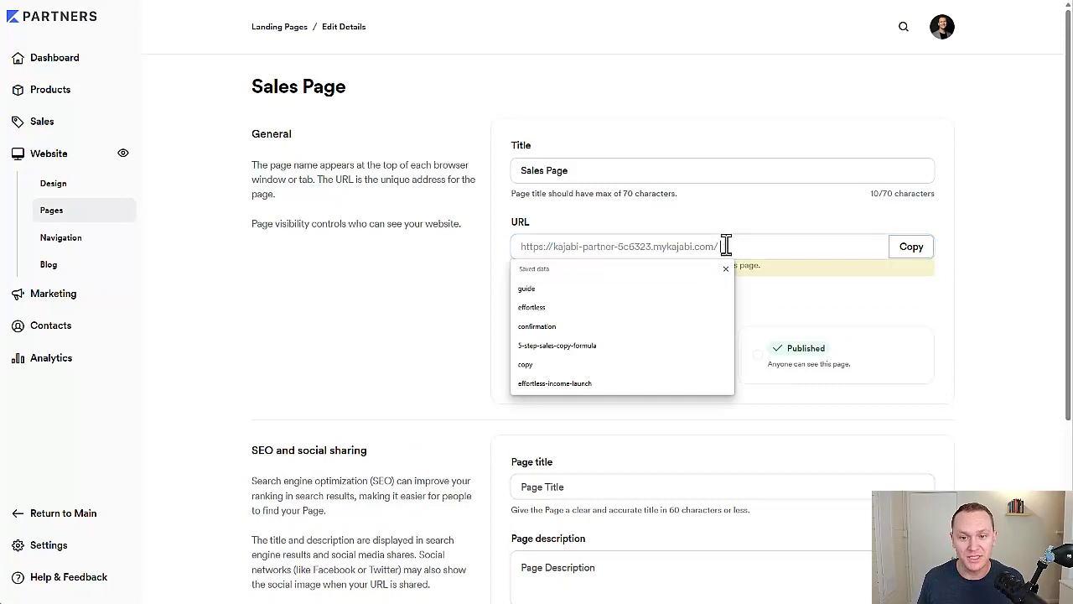
pyautogui.write('effortless')
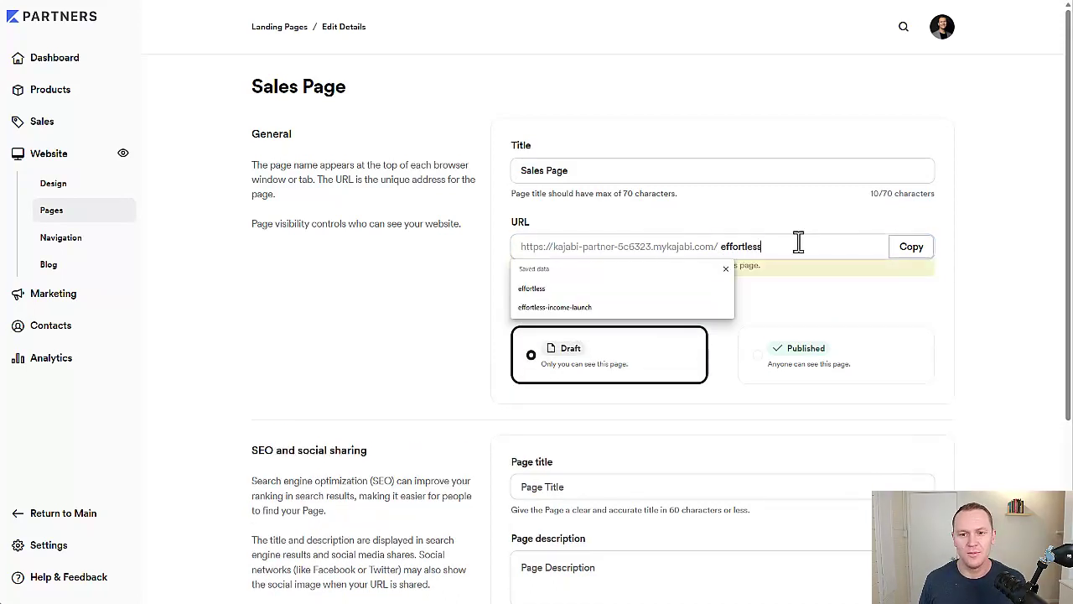
pyautogui.moveTo(797, 243); pyautogui.dragTo(718, 245)
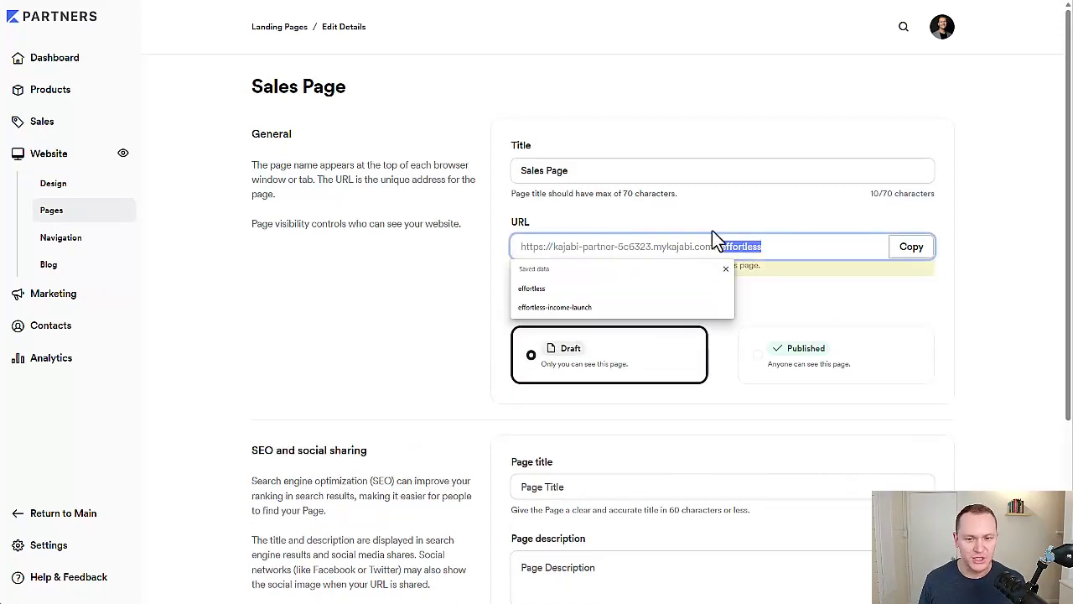
pyautogui.click(786, 208)
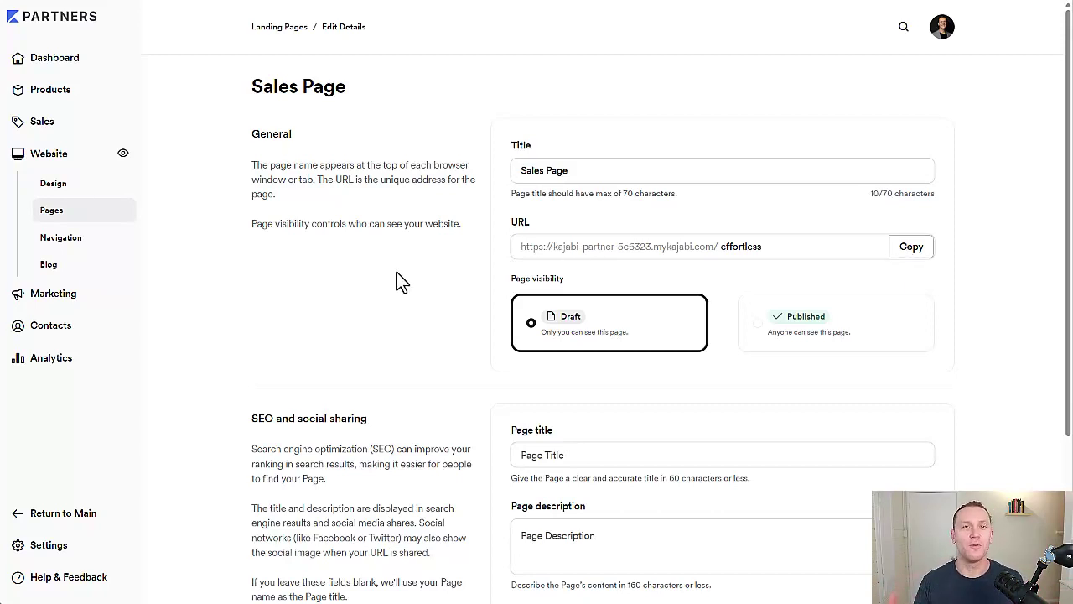
# - Turn off showing the page in search results in the SEO and social sharing settings
pyautogui.moveTo(350, 79); pyautogui.dragTo(249, 79)
pyautogui.click(223, 130)
pyautogui.scroll(-2, 223, 126)
pyautogui.scroll(-1, 223, 137)
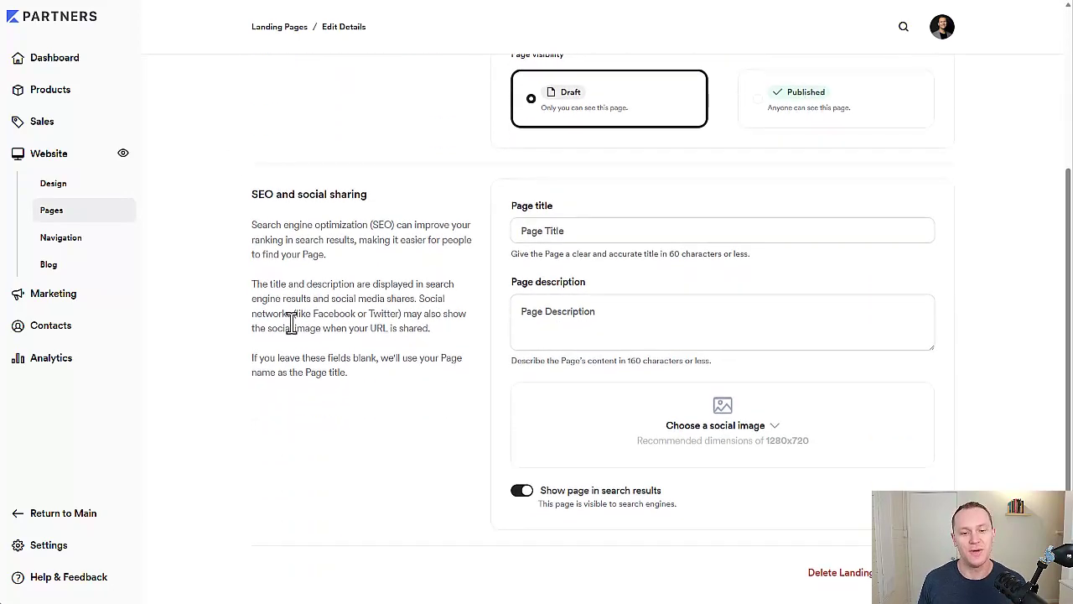
pyautogui.click(521, 491)
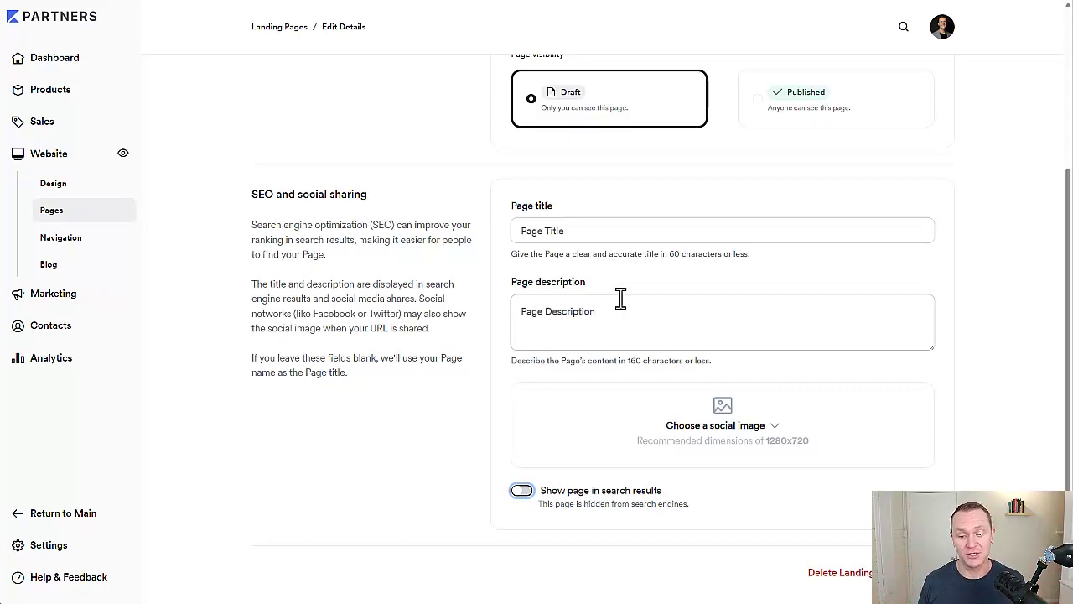
# - Set the page visibility to Published, save the details, and return to the landing pages list
pyautogui.scroll(3, 621, 302)
pyautogui.scroll(-2, 623, 302)
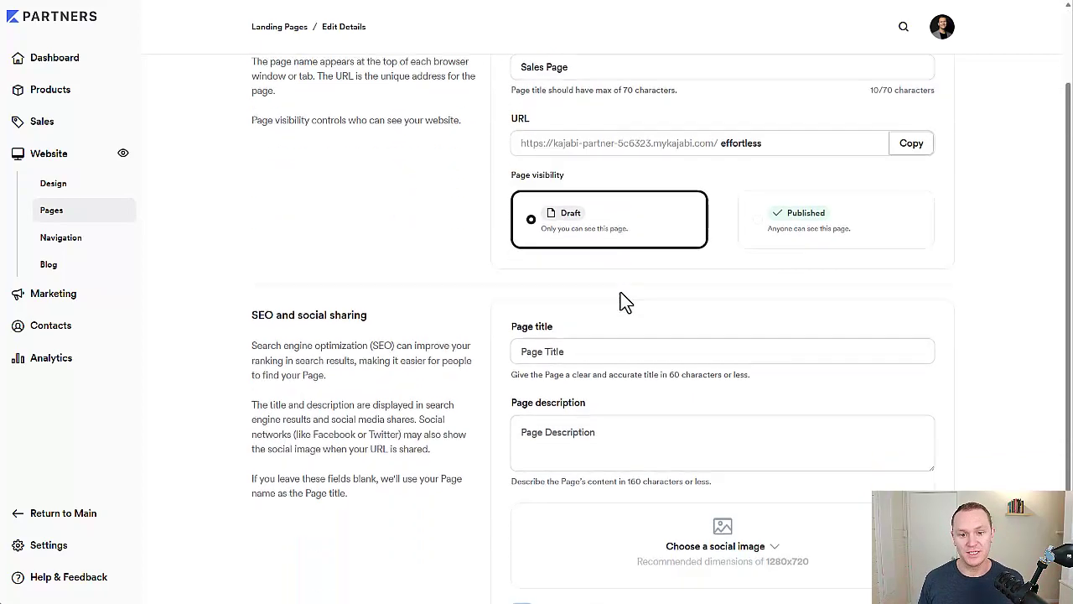
pyautogui.click(776, 148)
pyautogui.scroll(-1, 881, 192)
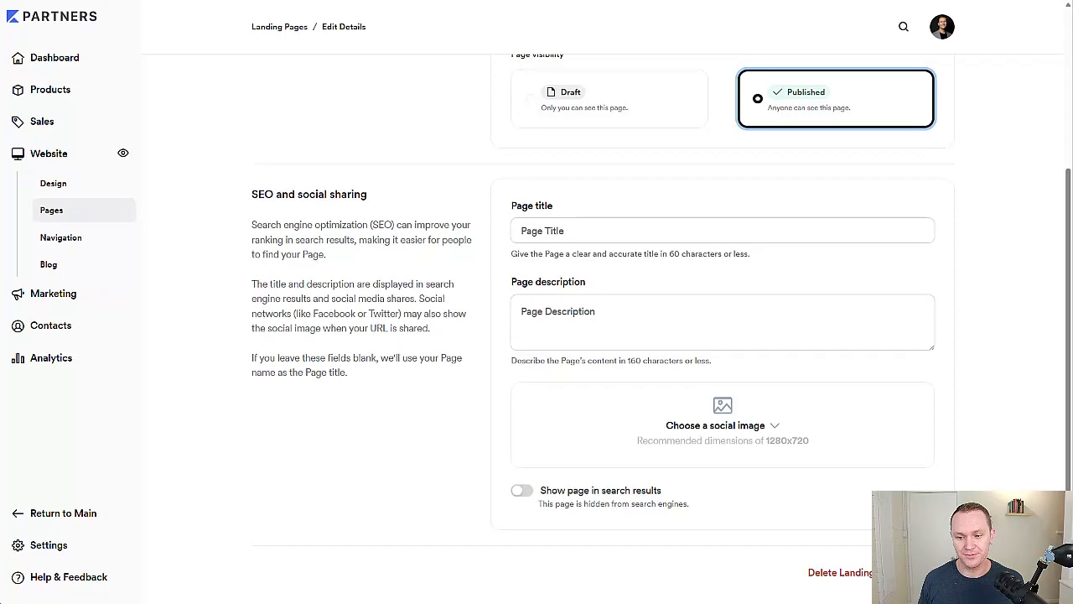
pyautogui.scroll(3, 259, 424)
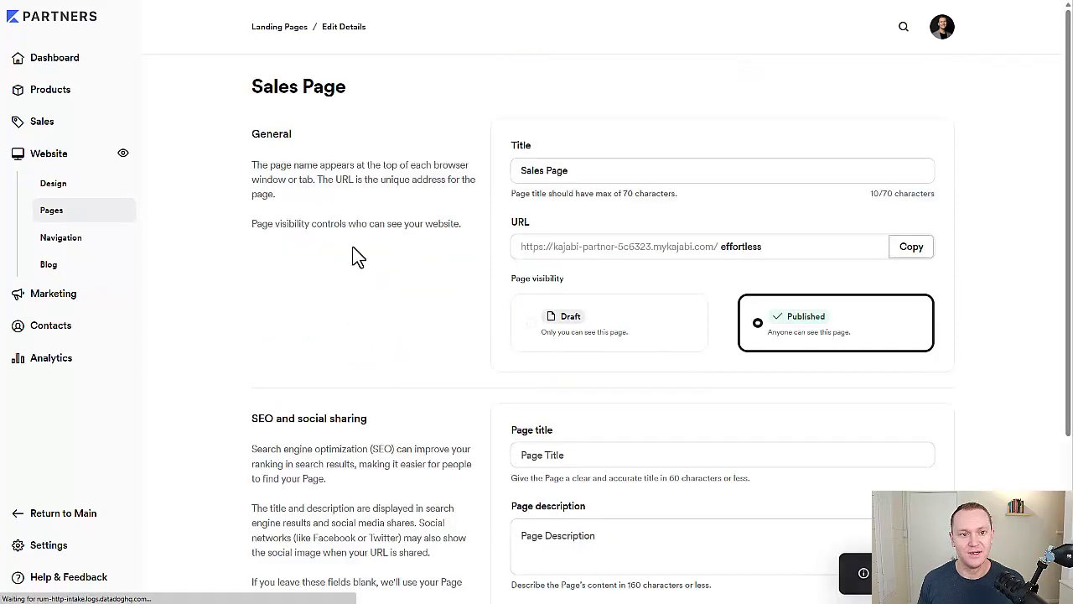
pyautogui.click(281, 28)
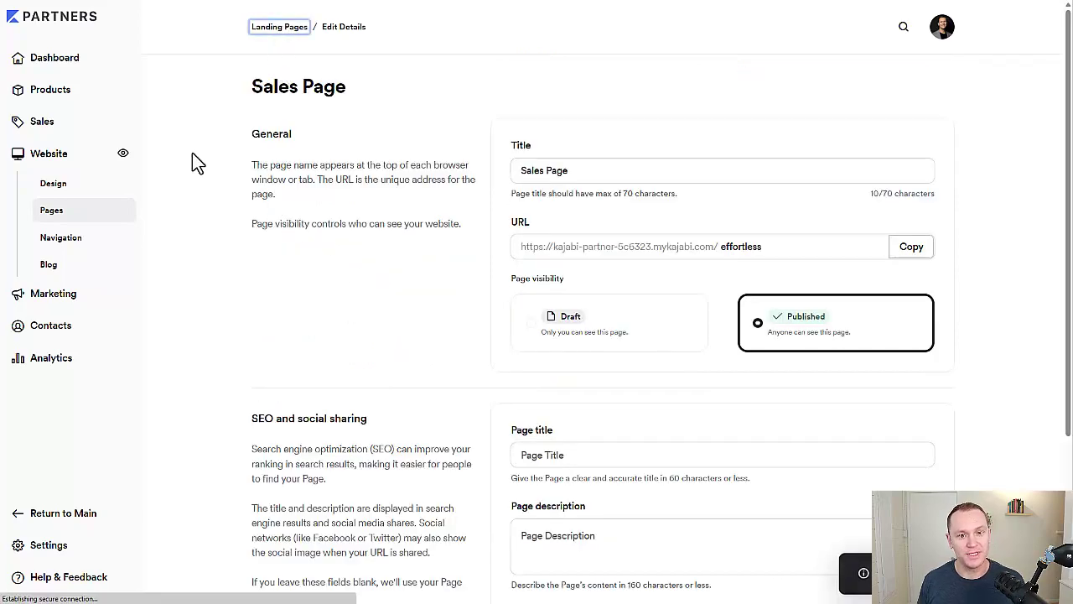